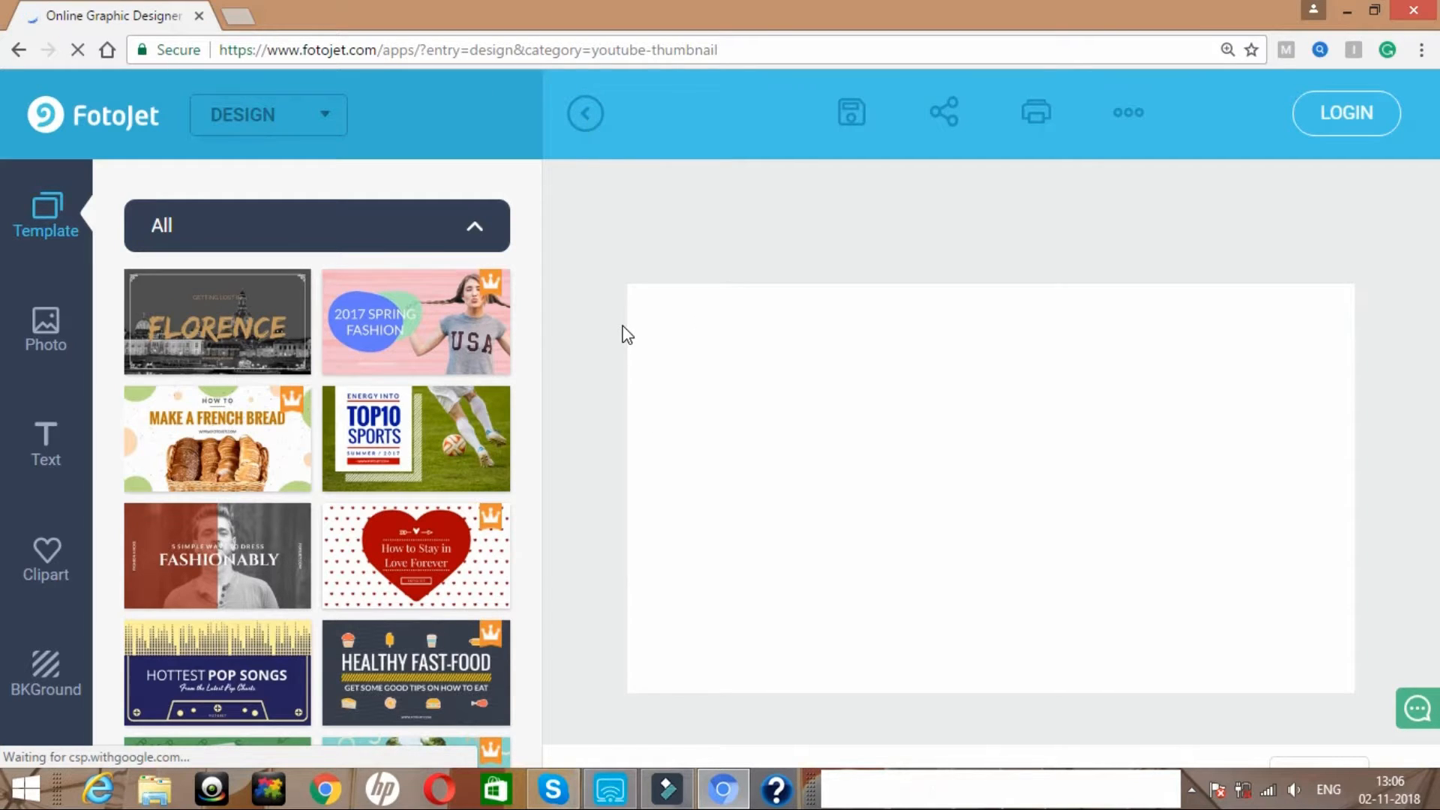
- Look through the YouTube thumbnail templates and the list of template categories
click(476, 234)
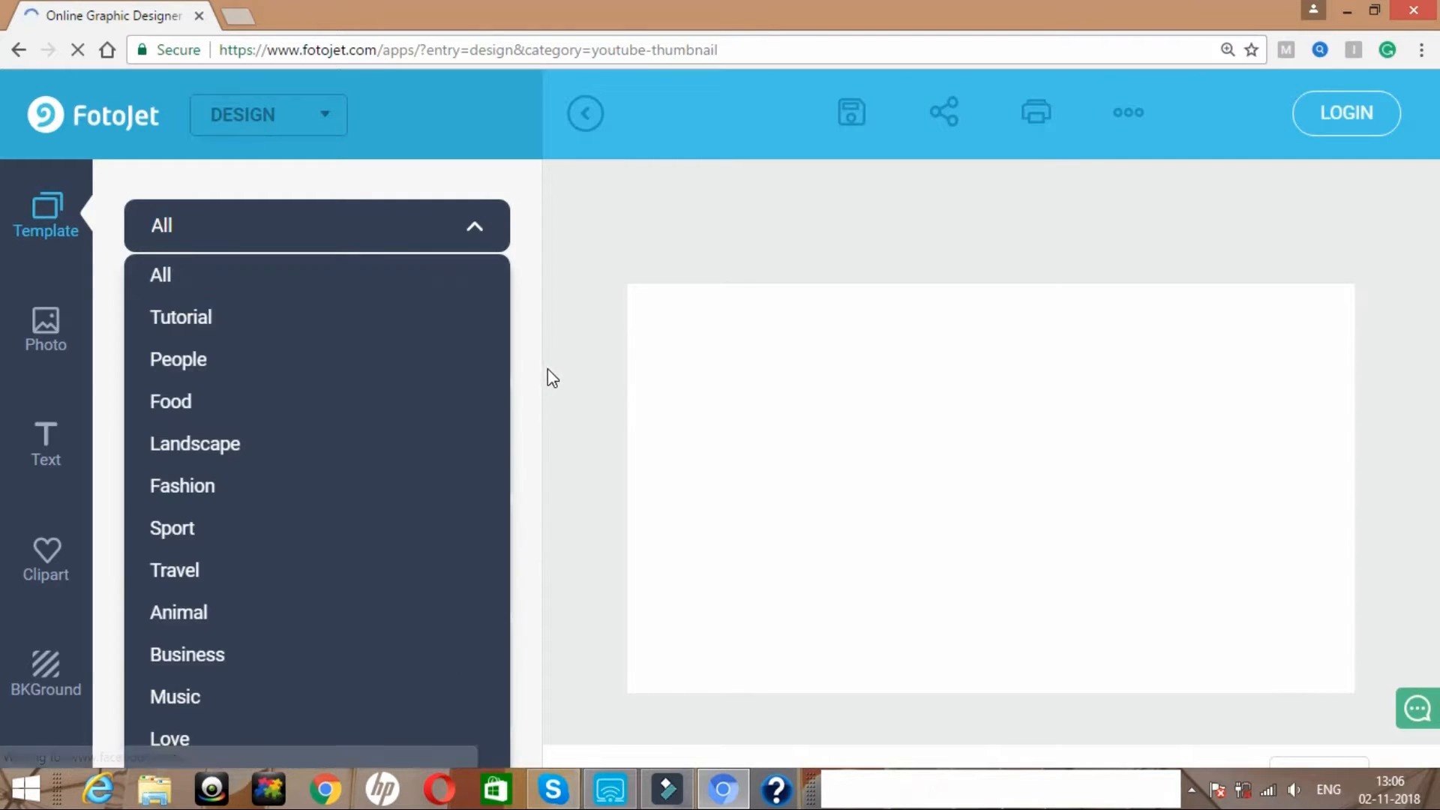
click(477, 233)
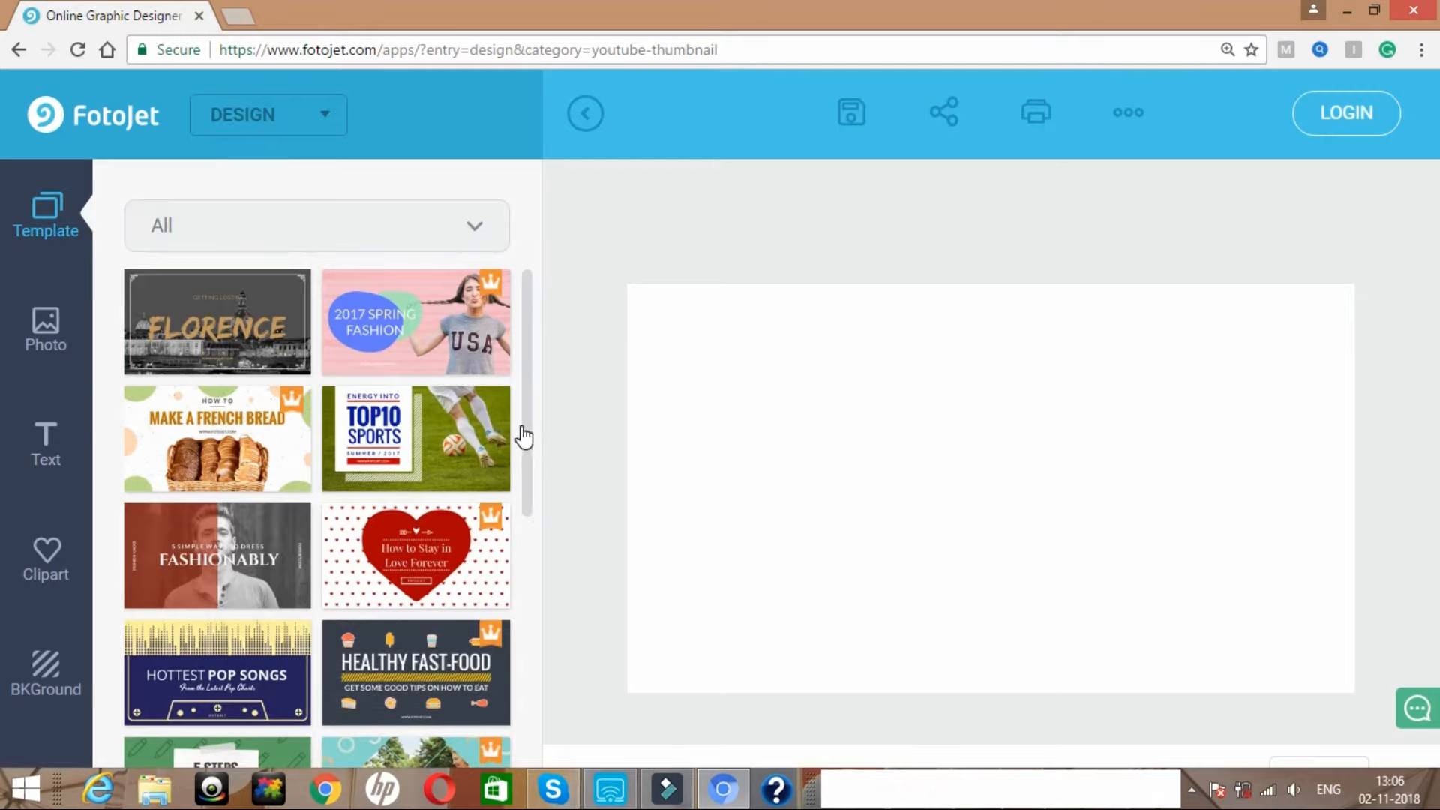
click(521, 425)
drag(531, 476, 517, 273)
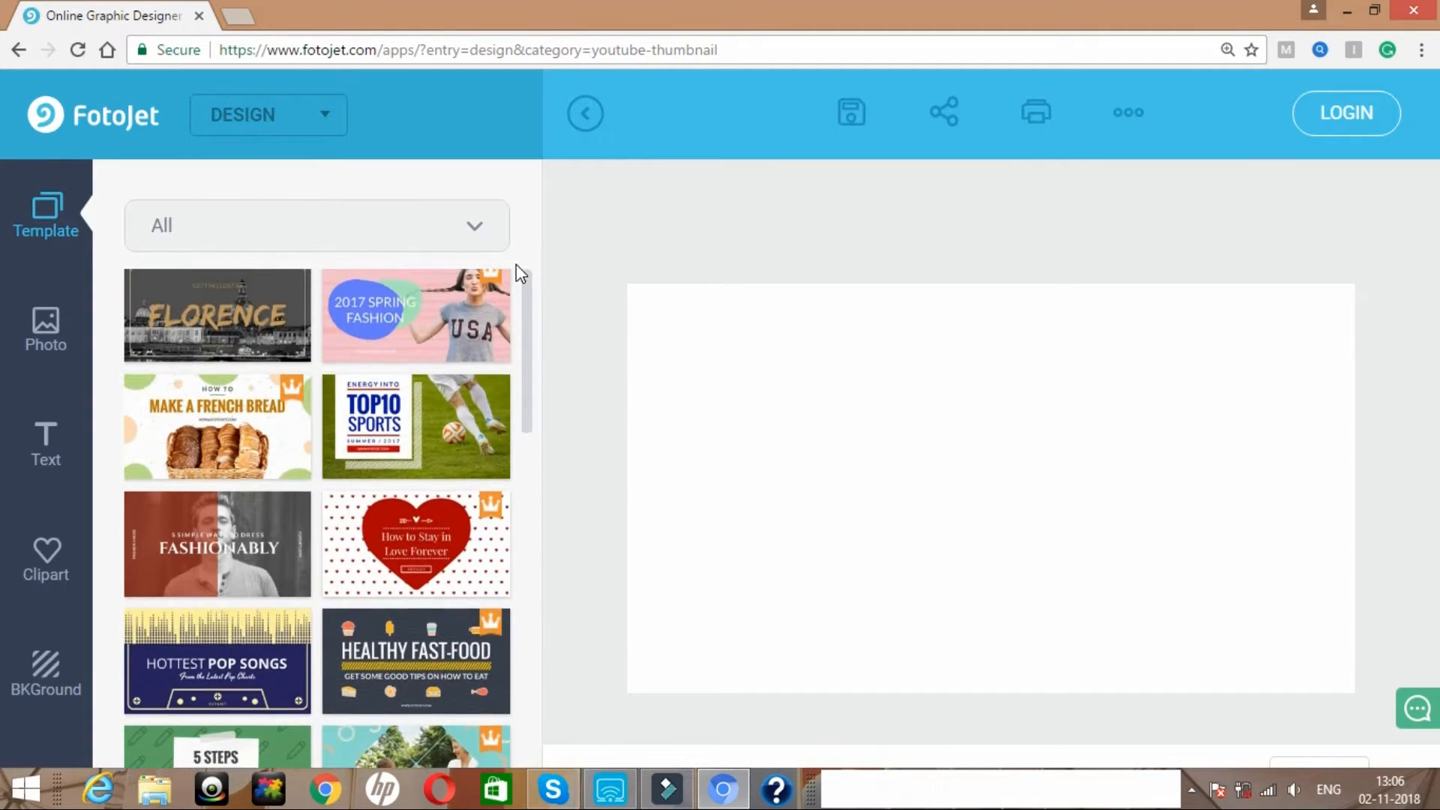
click(477, 237)
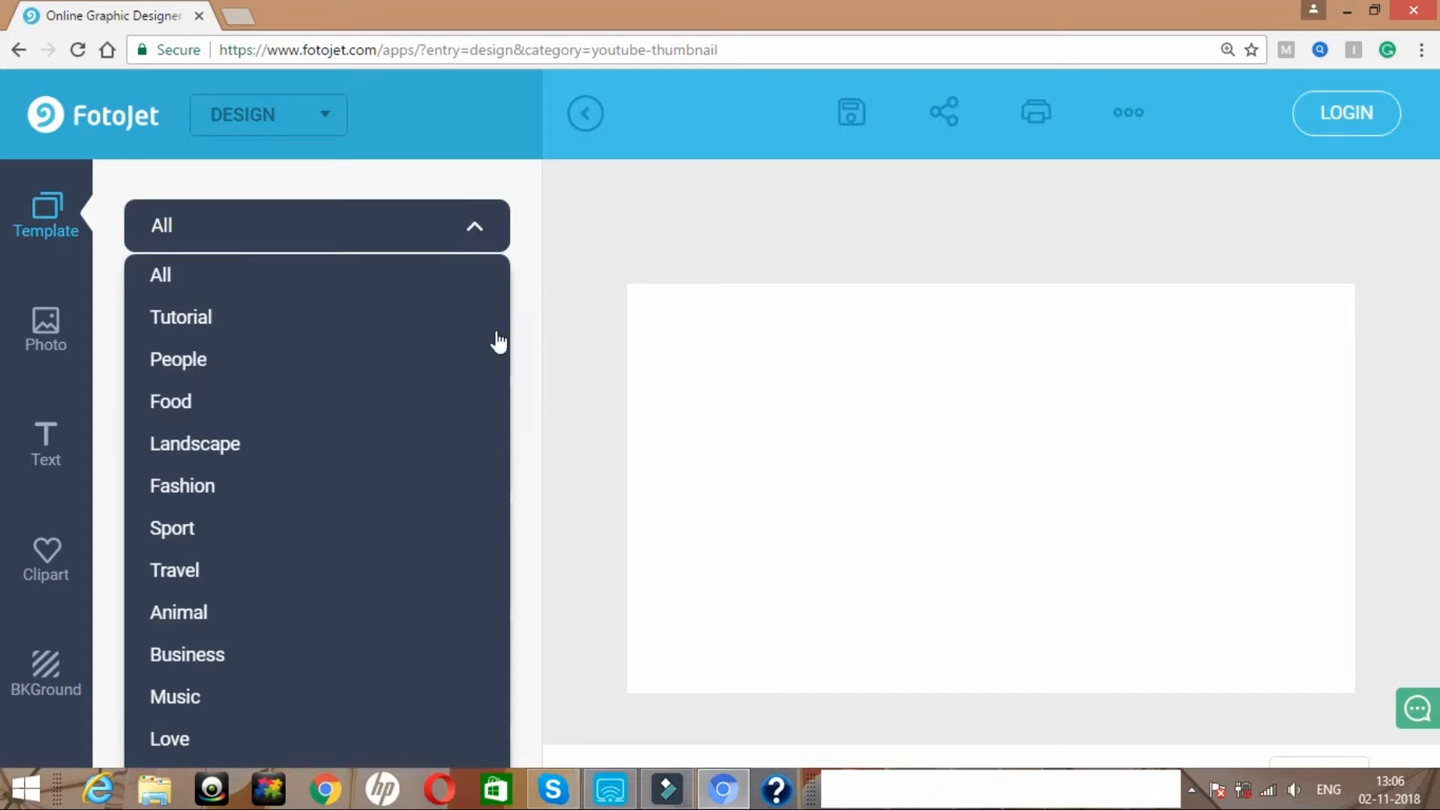
click(524, 334)
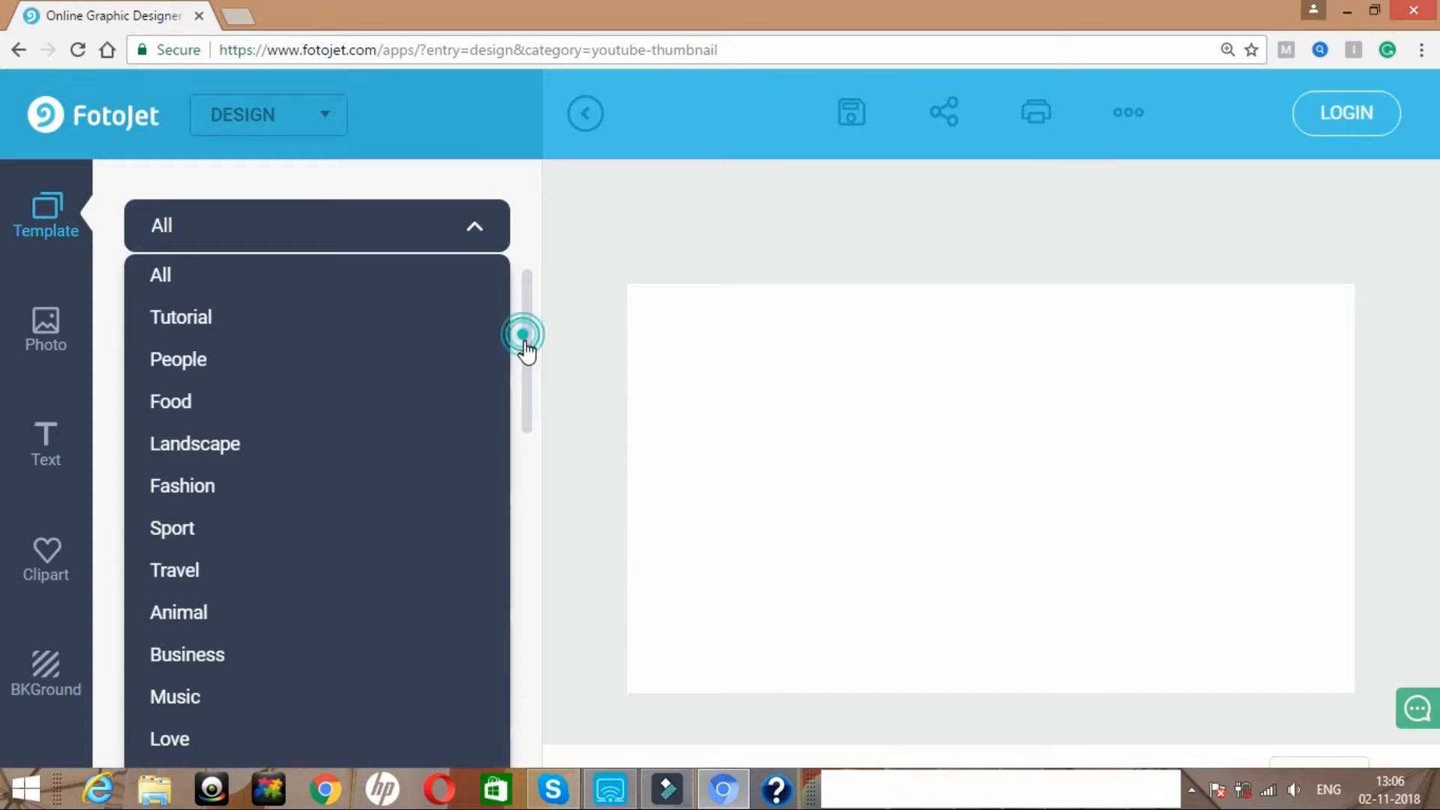
click(479, 231)
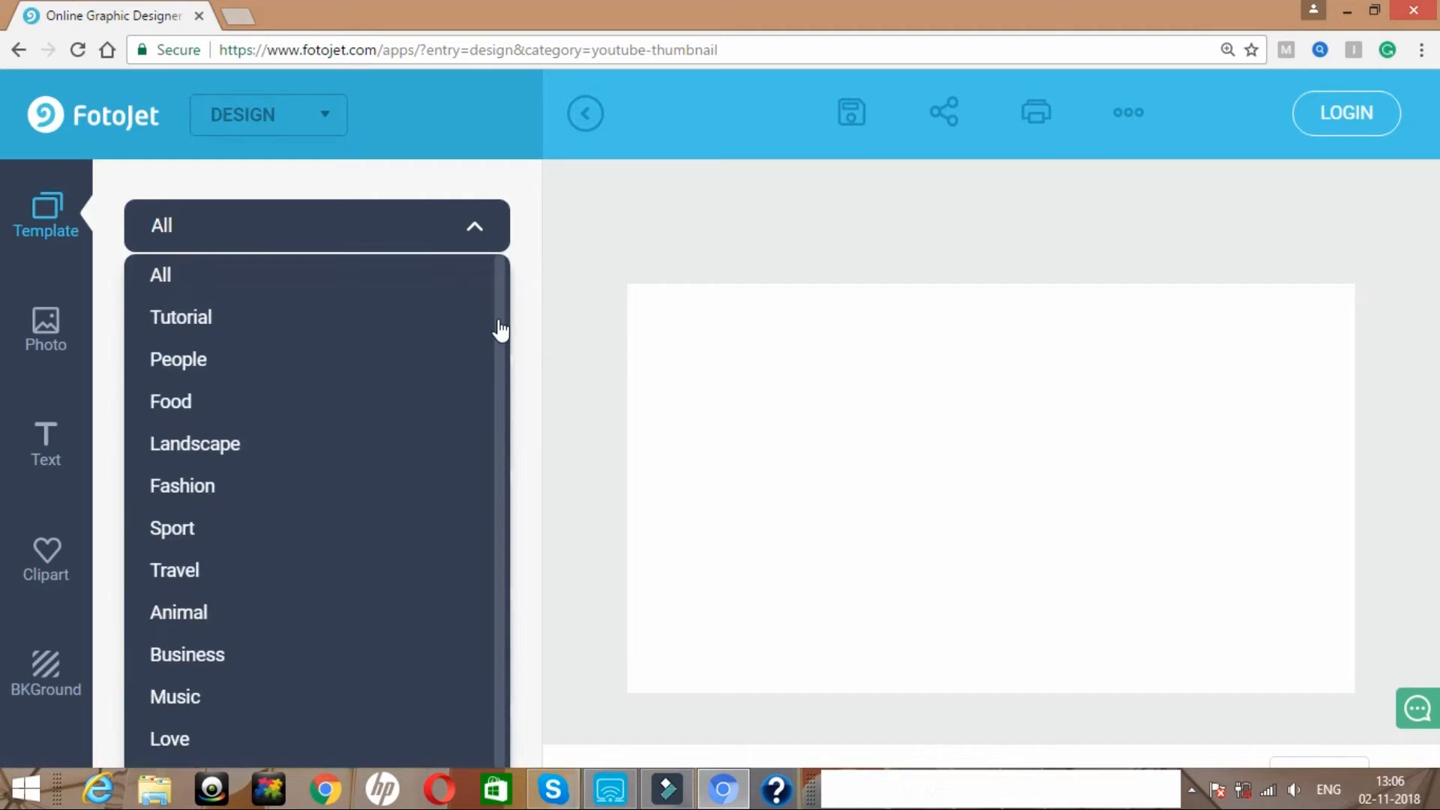
drag(495, 328, 498, 238)
click(475, 238)
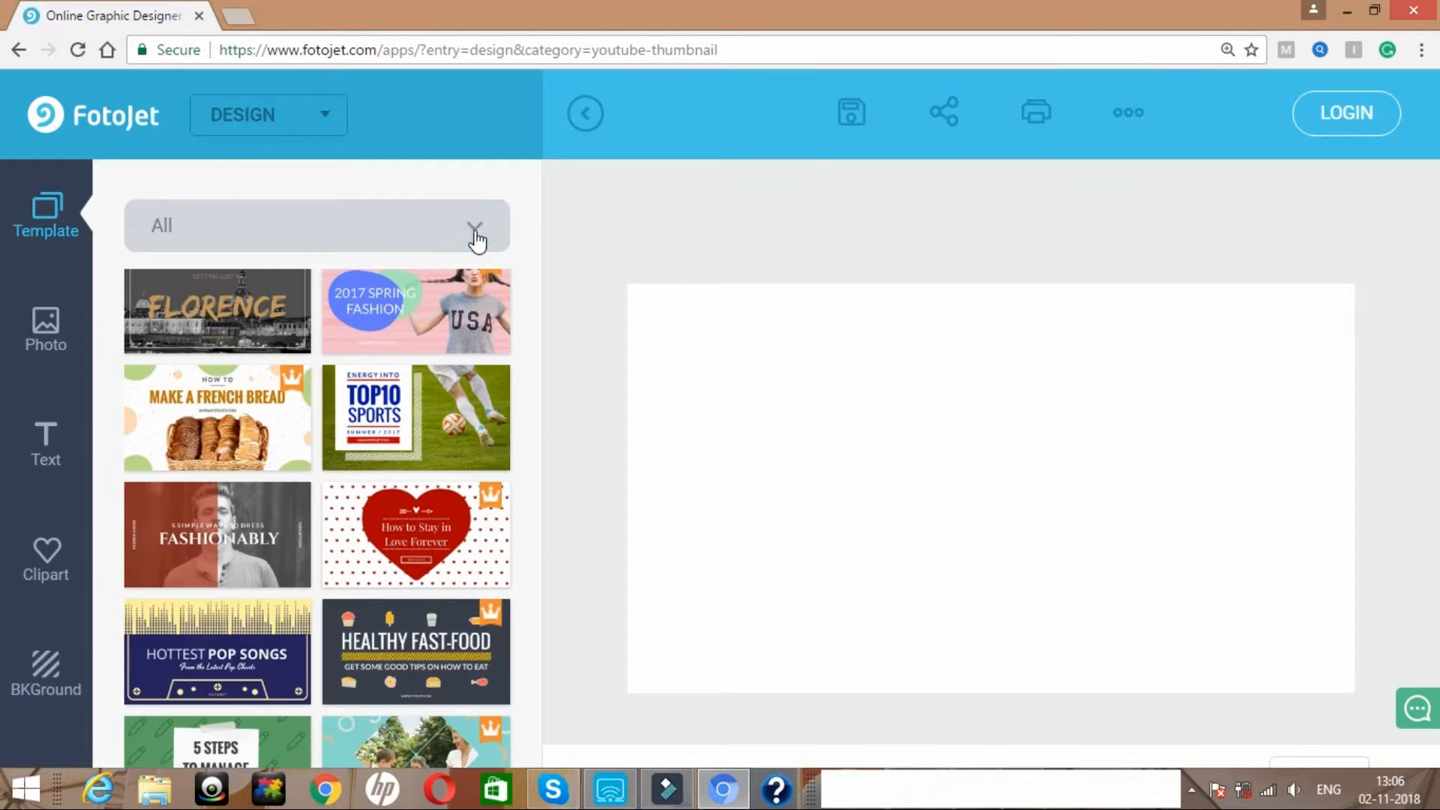
click(475, 231)
- View the computer and Facebook photo sources, and search the online image library for "animals"
click(71, 326)
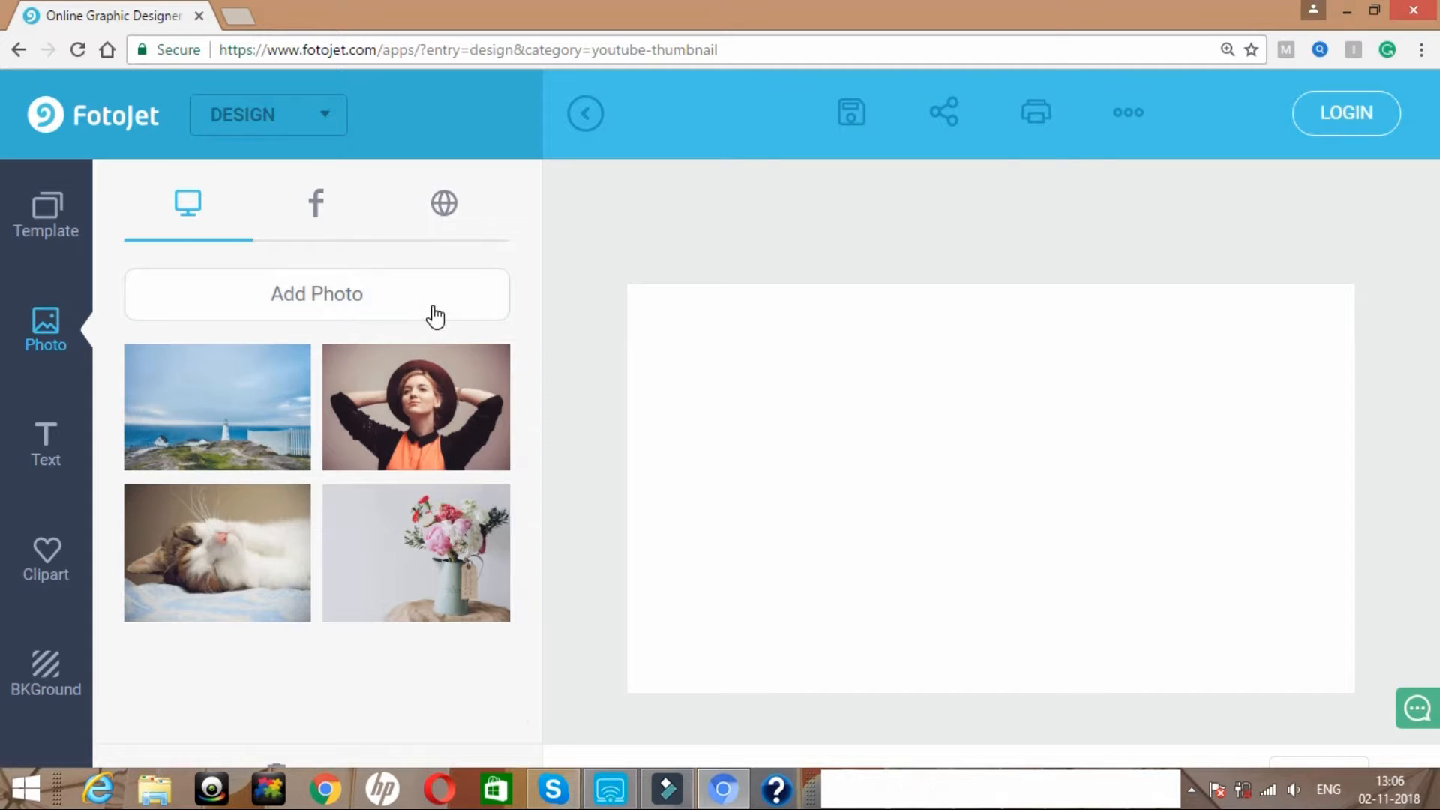
click(330, 226)
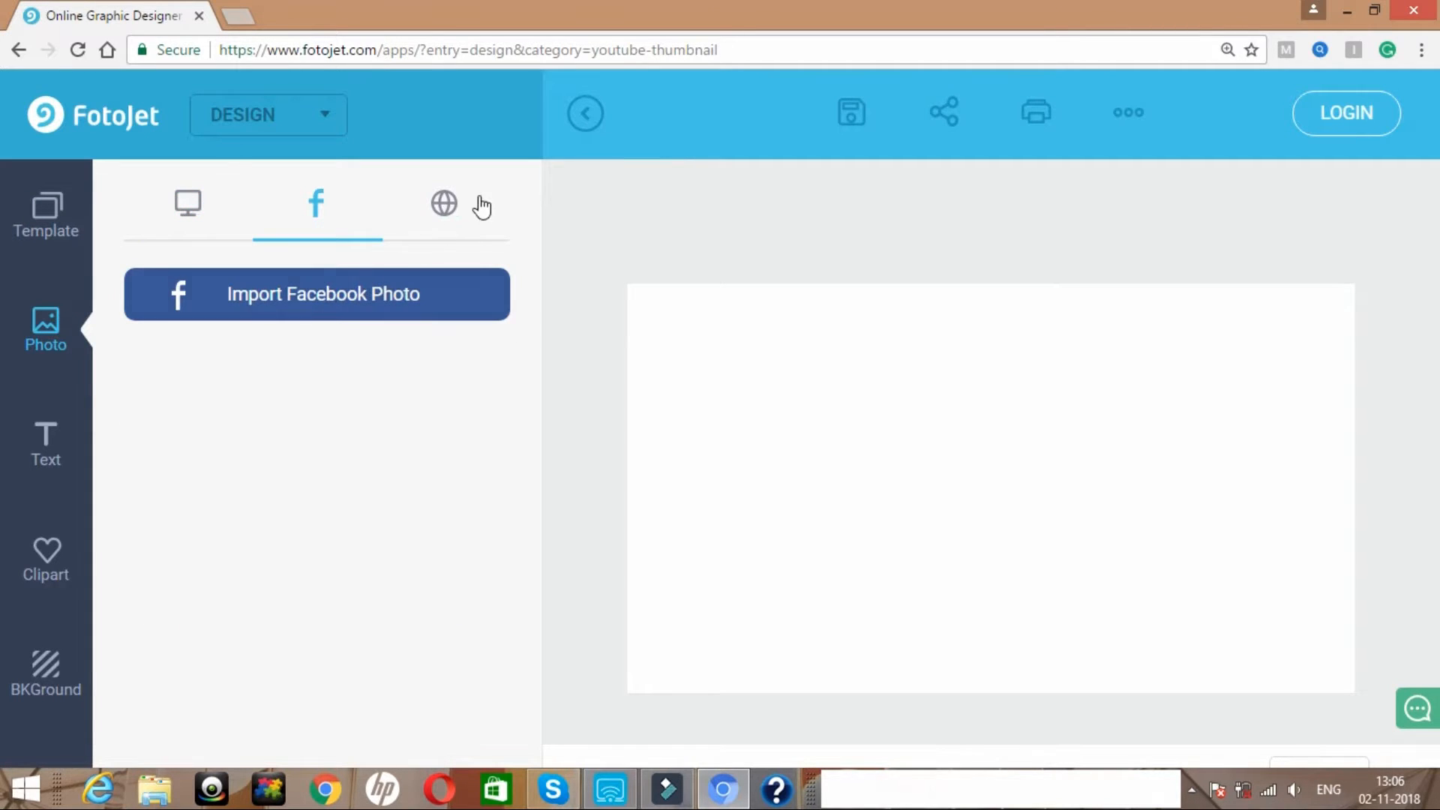
click(450, 206)
click(352, 307)
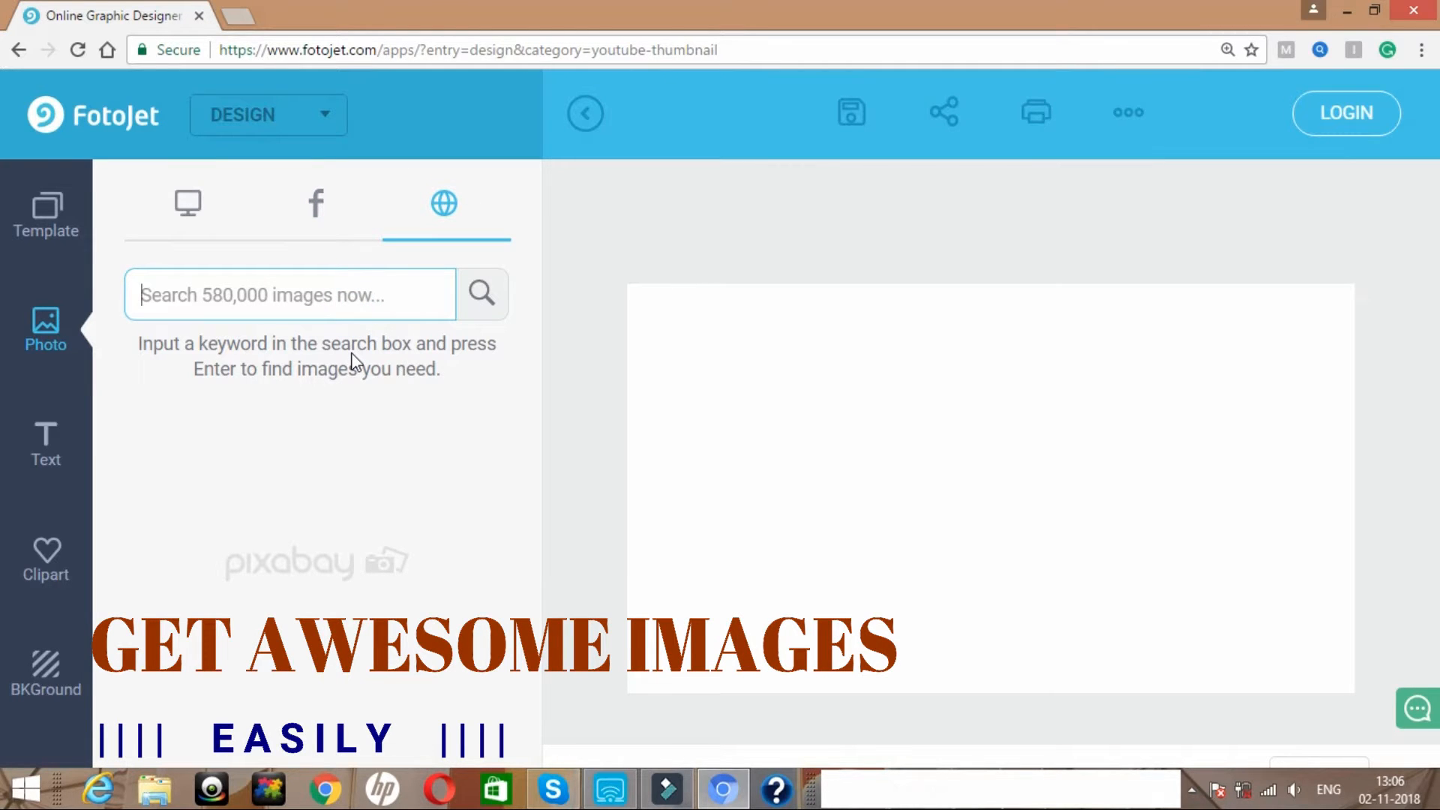
text(animals)
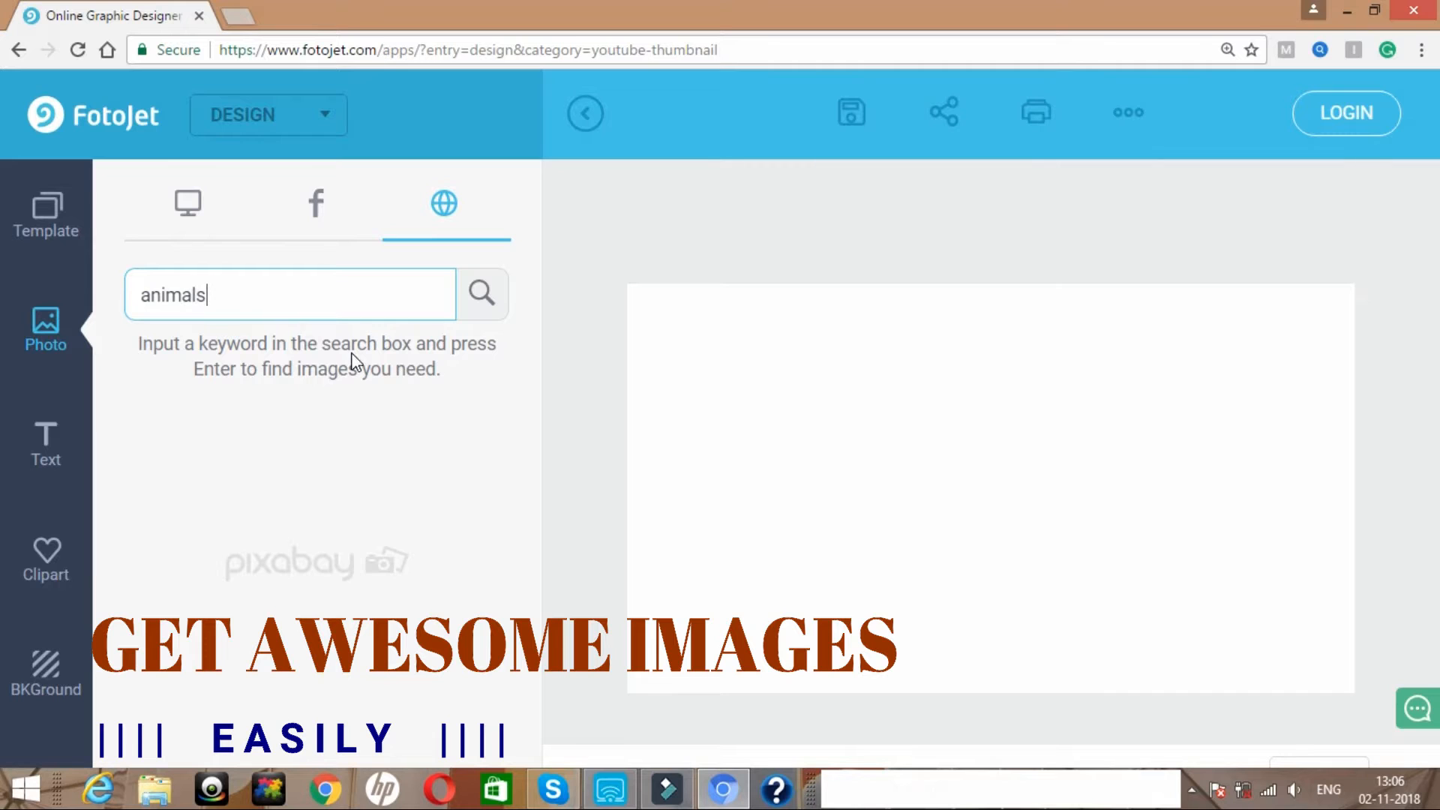
key(Return)
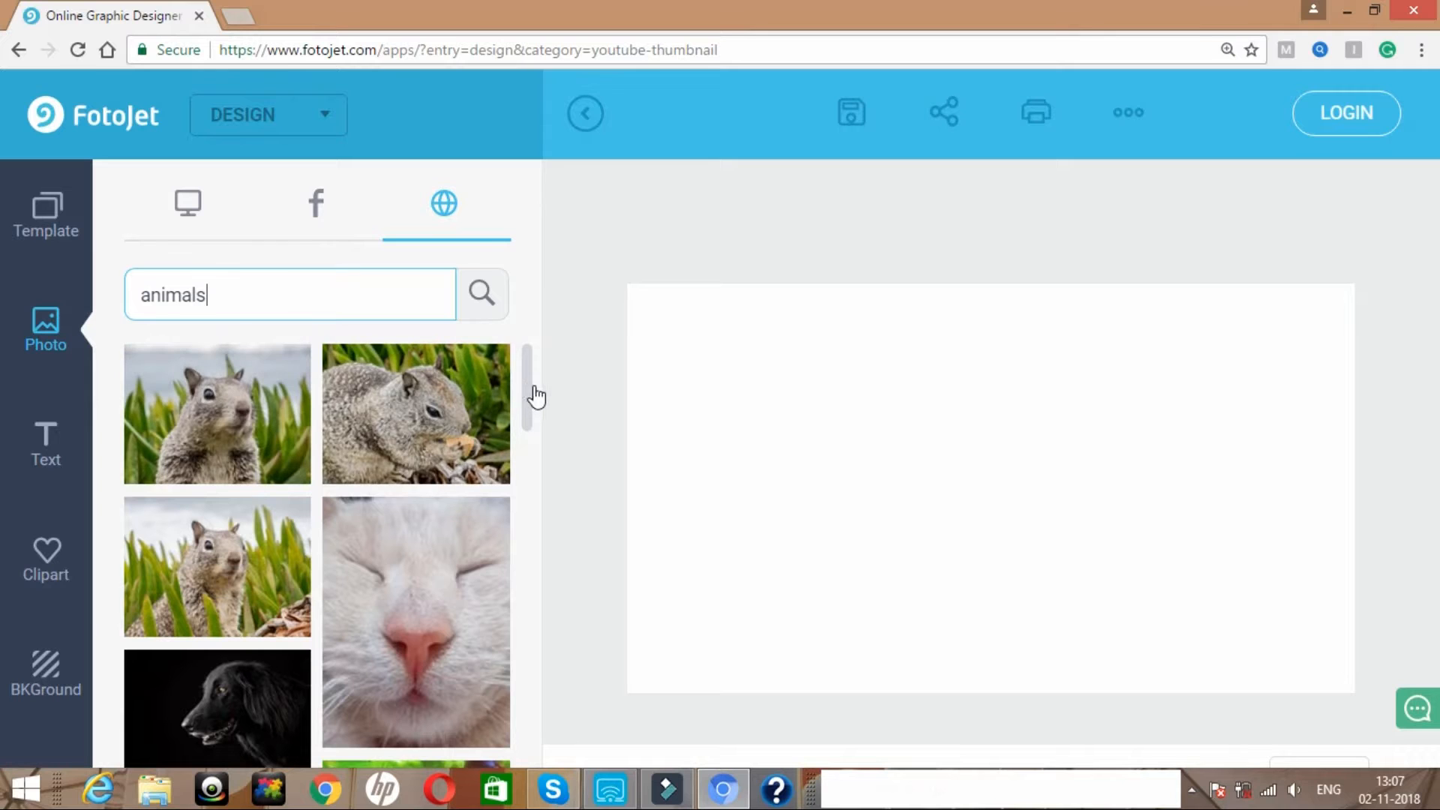
drag(529, 407, 538, 222)
double_click(172, 297)
click(302, 283)
click(169, 217)
click(288, 294)
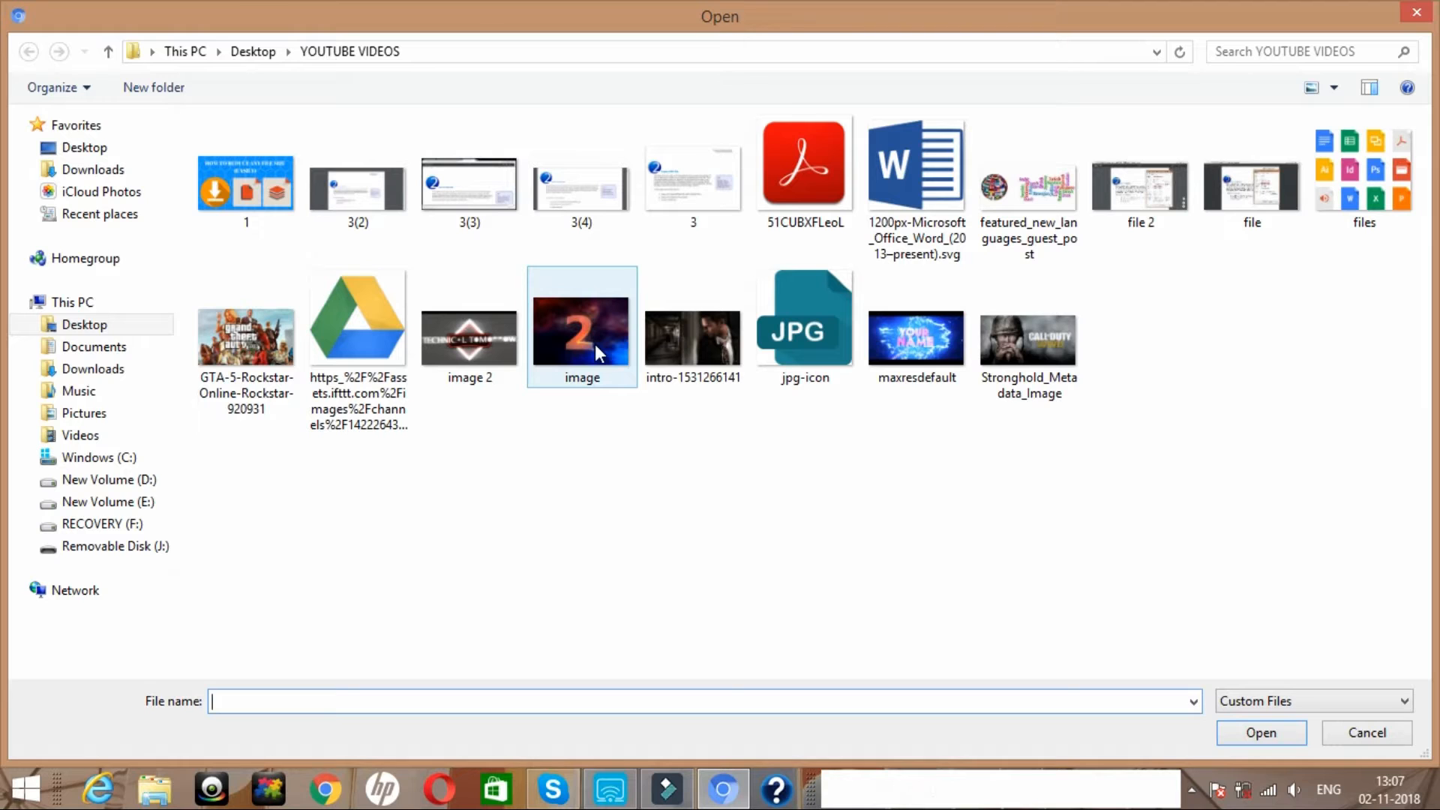
double_click(682, 360)
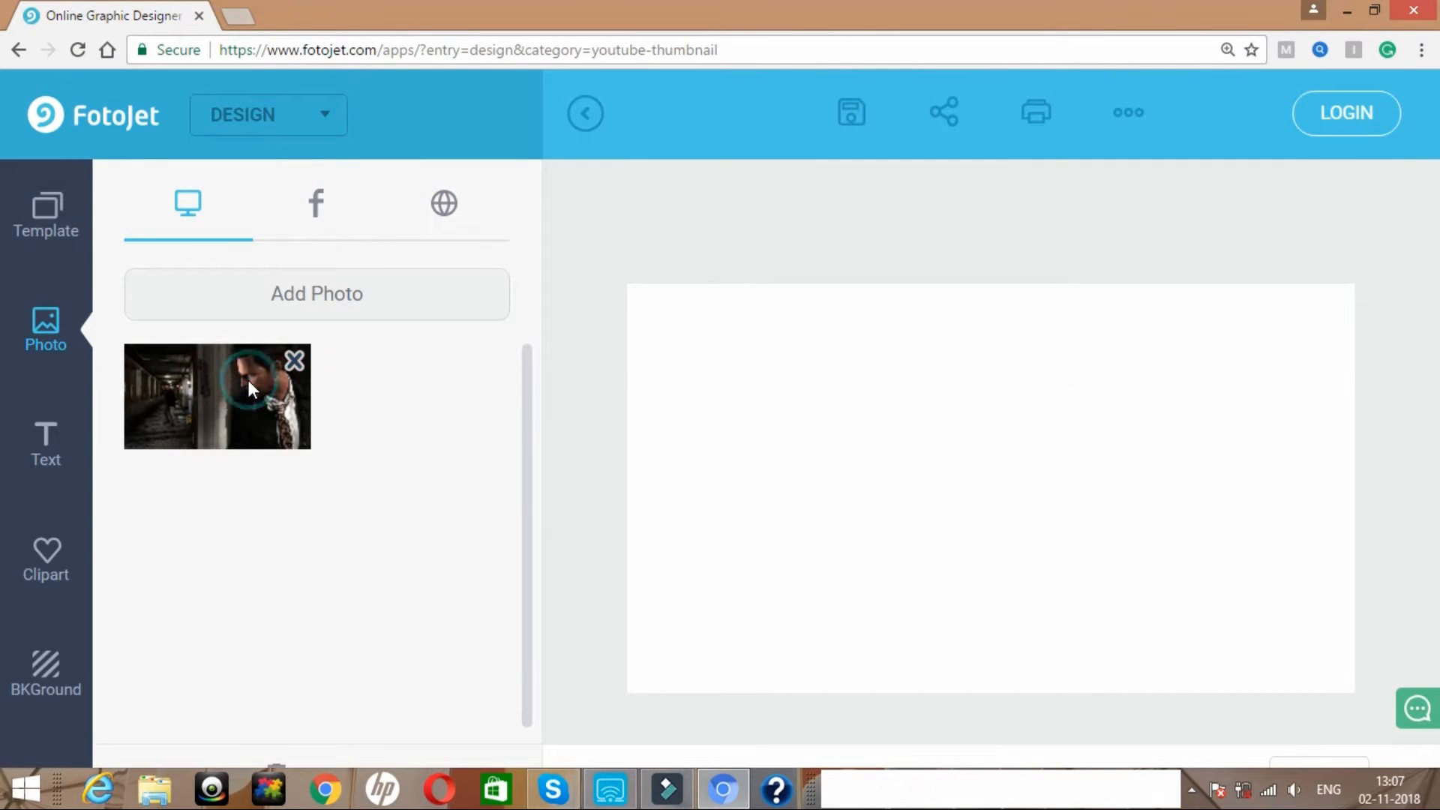
- Place the imported photo on the blank canvas and move it slightly up from the centre
click(250, 387)
click(990, 488)
drag(1017, 471, 977, 437)
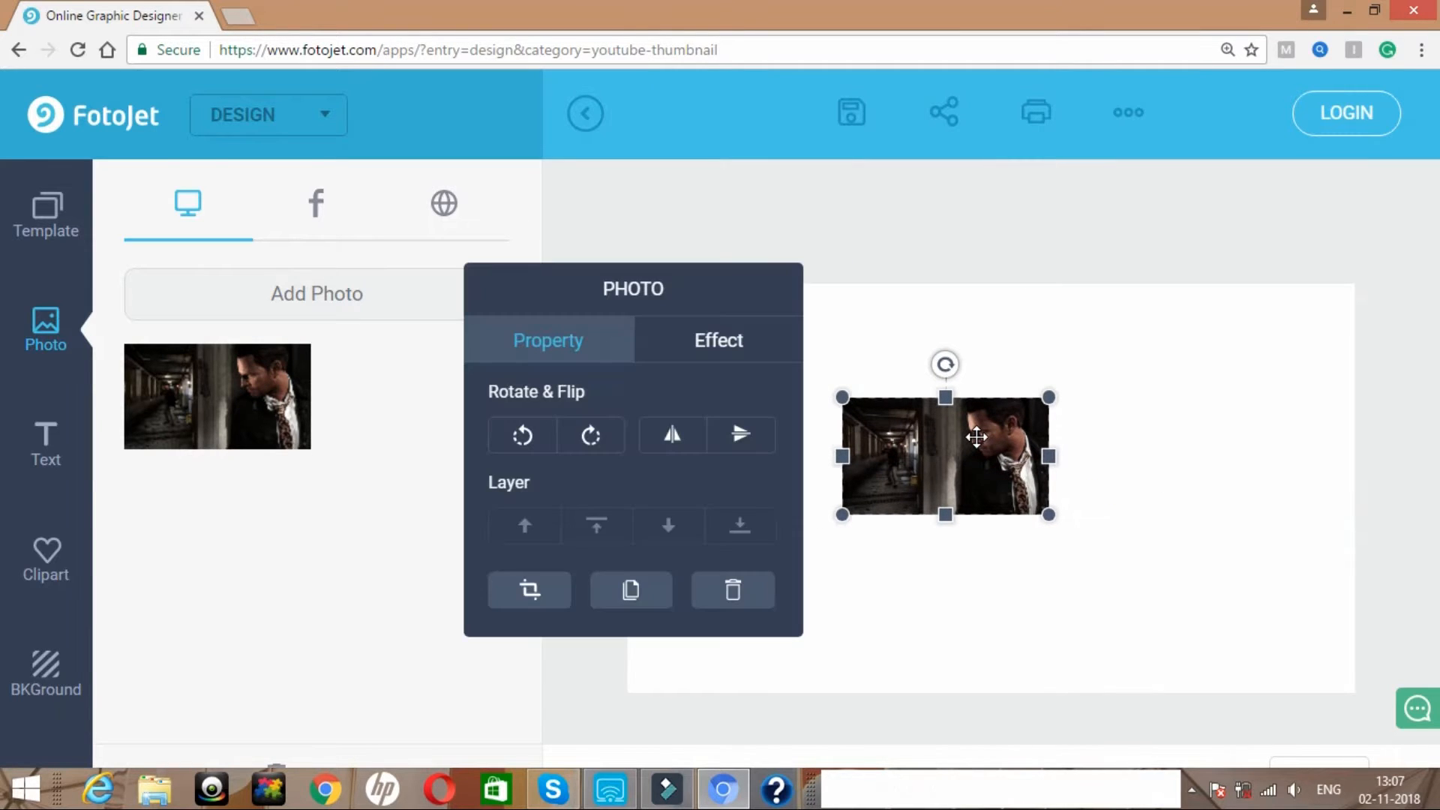
- View the placed photo's effect options and delete the photo from the canvas
click(709, 344)
click(842, 269)
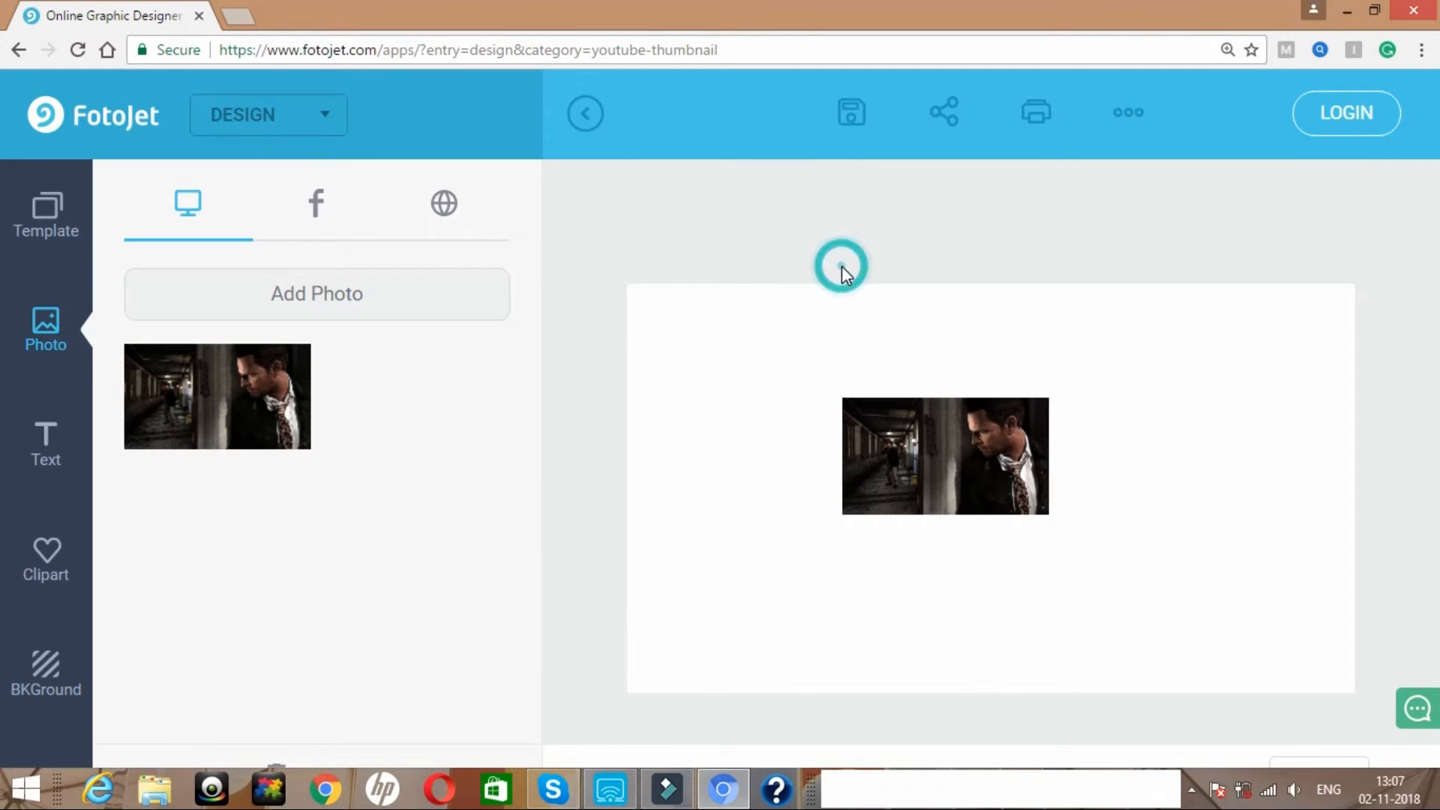
click(892, 447)
right_click(893, 447)
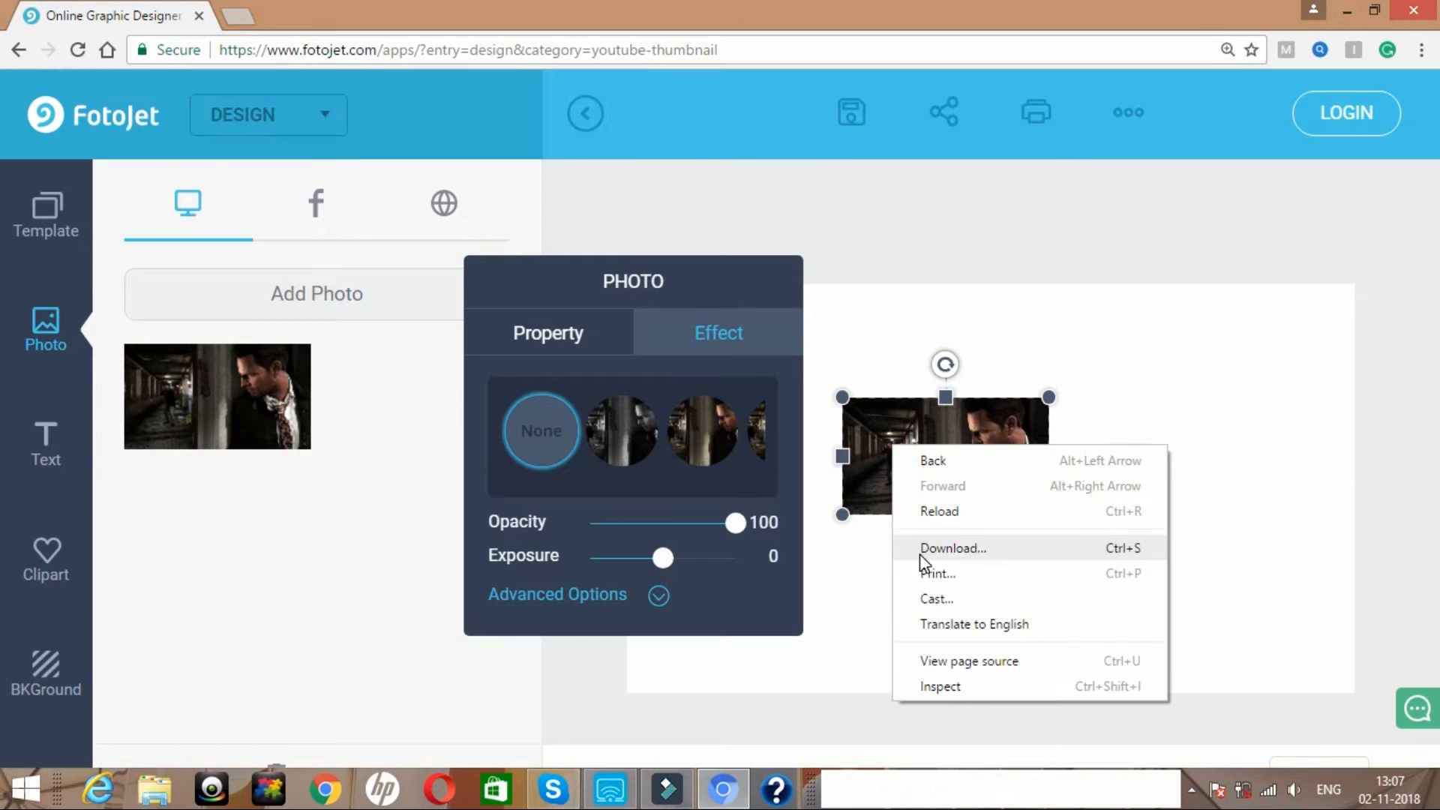
click(939, 324)
click(927, 446)
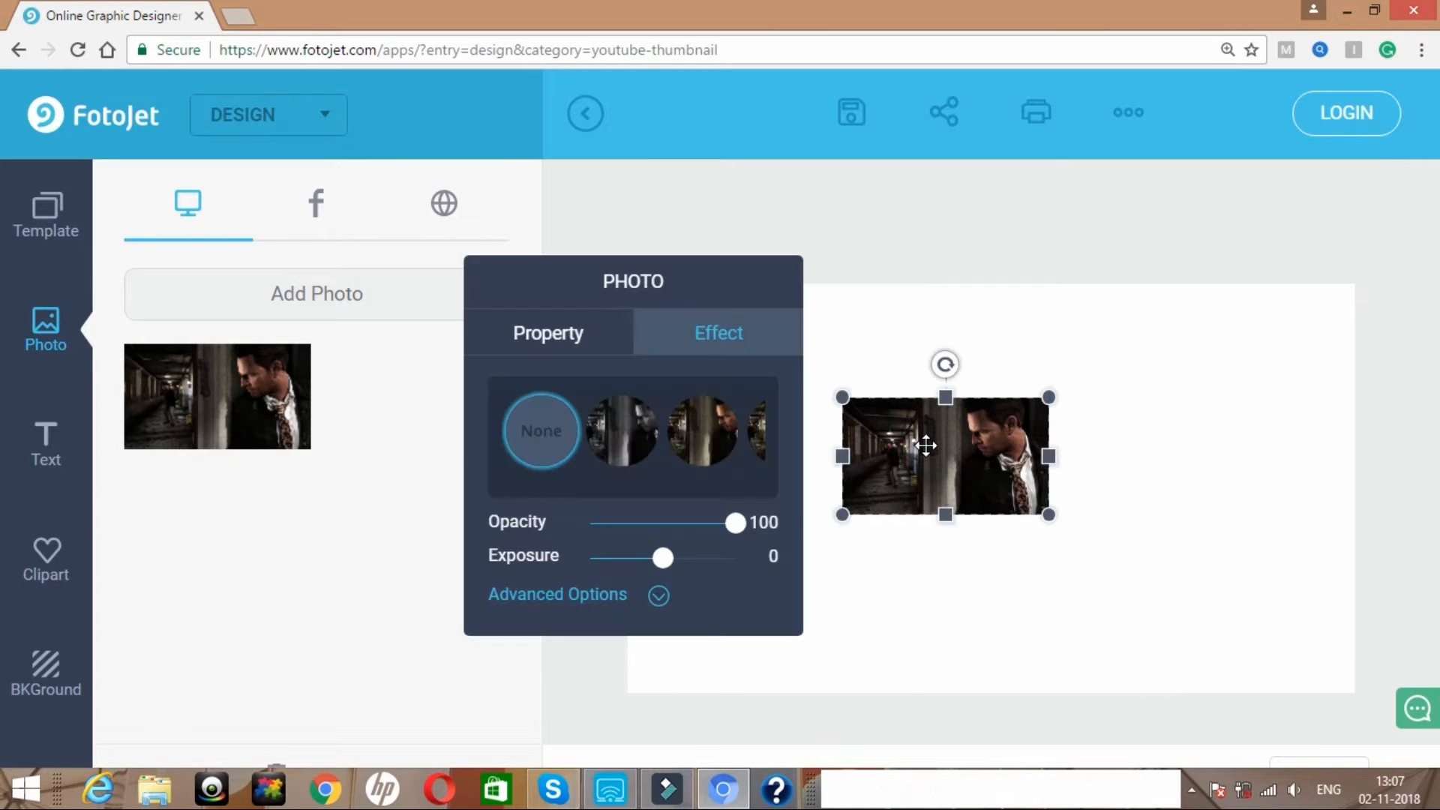
key(Delete)
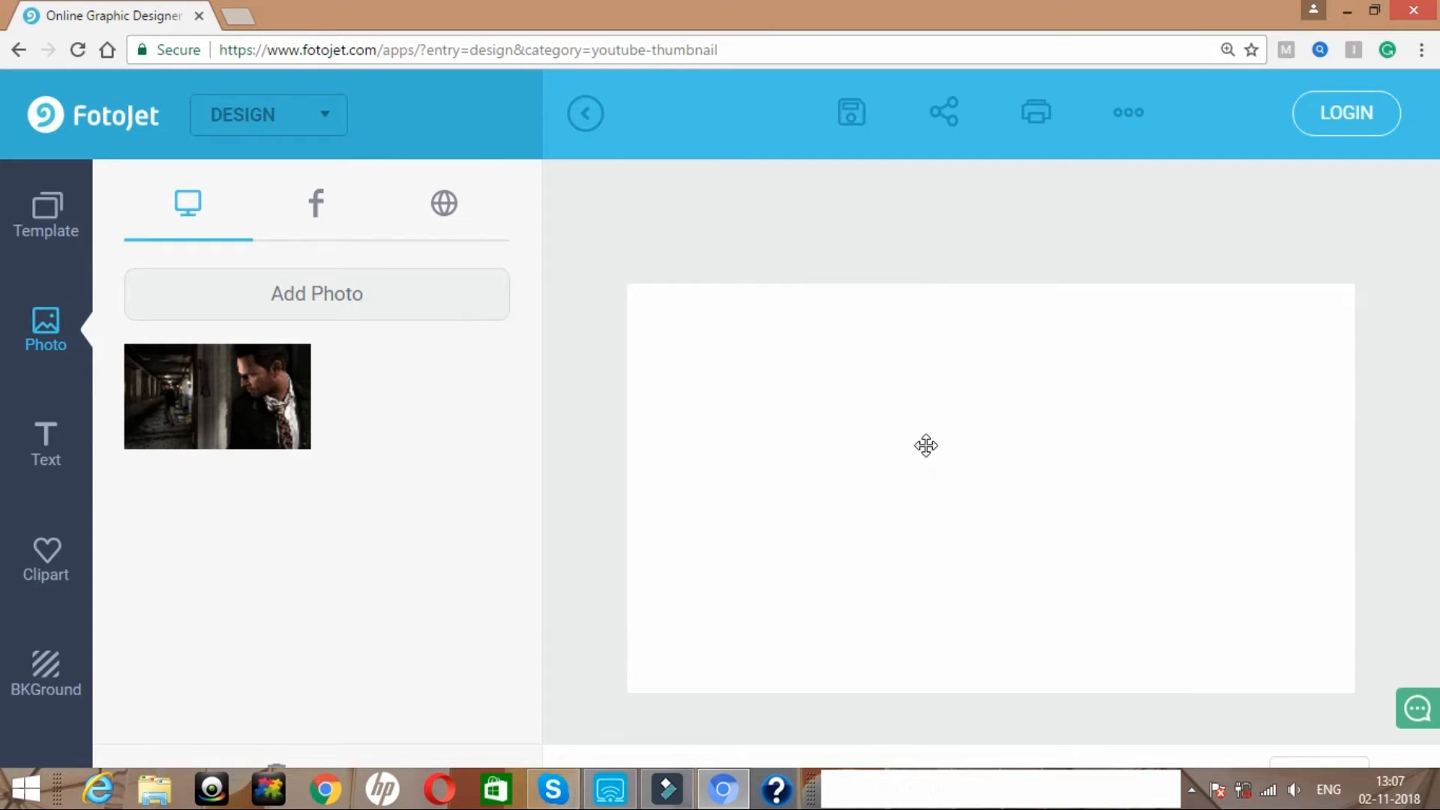
- Look through the available text styles and view the online clipart search
click(56, 465)
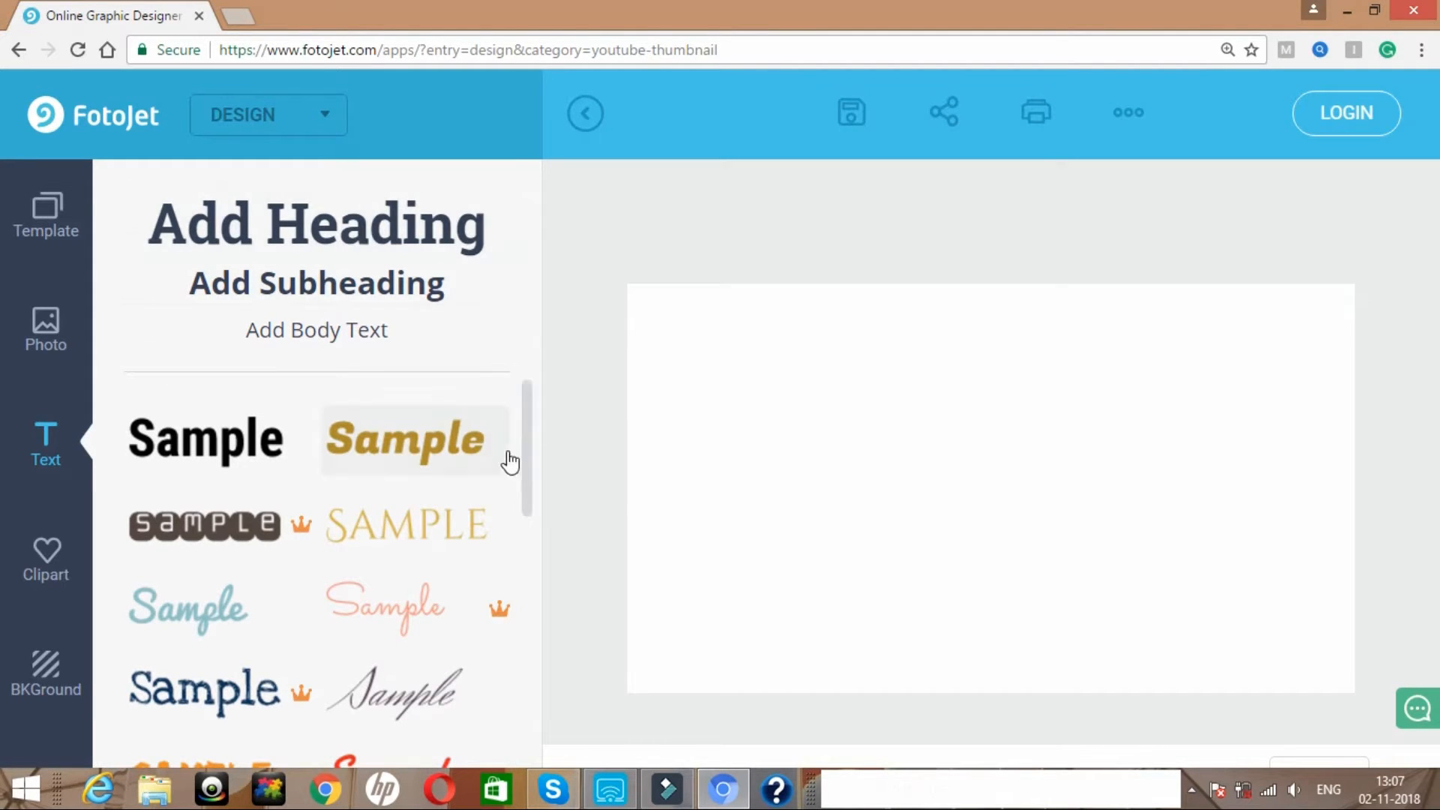
drag(525, 451, 528, 417)
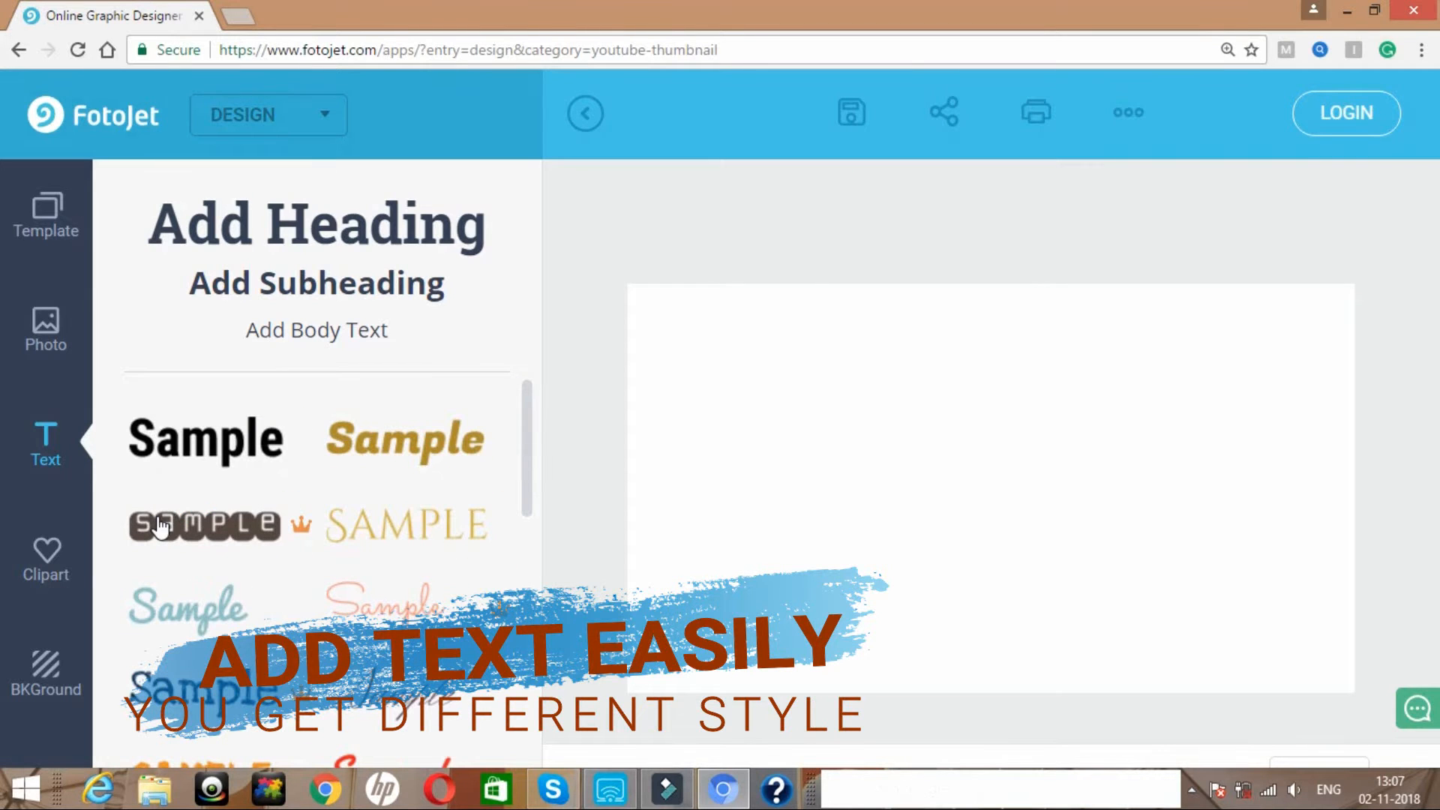
click(58, 564)
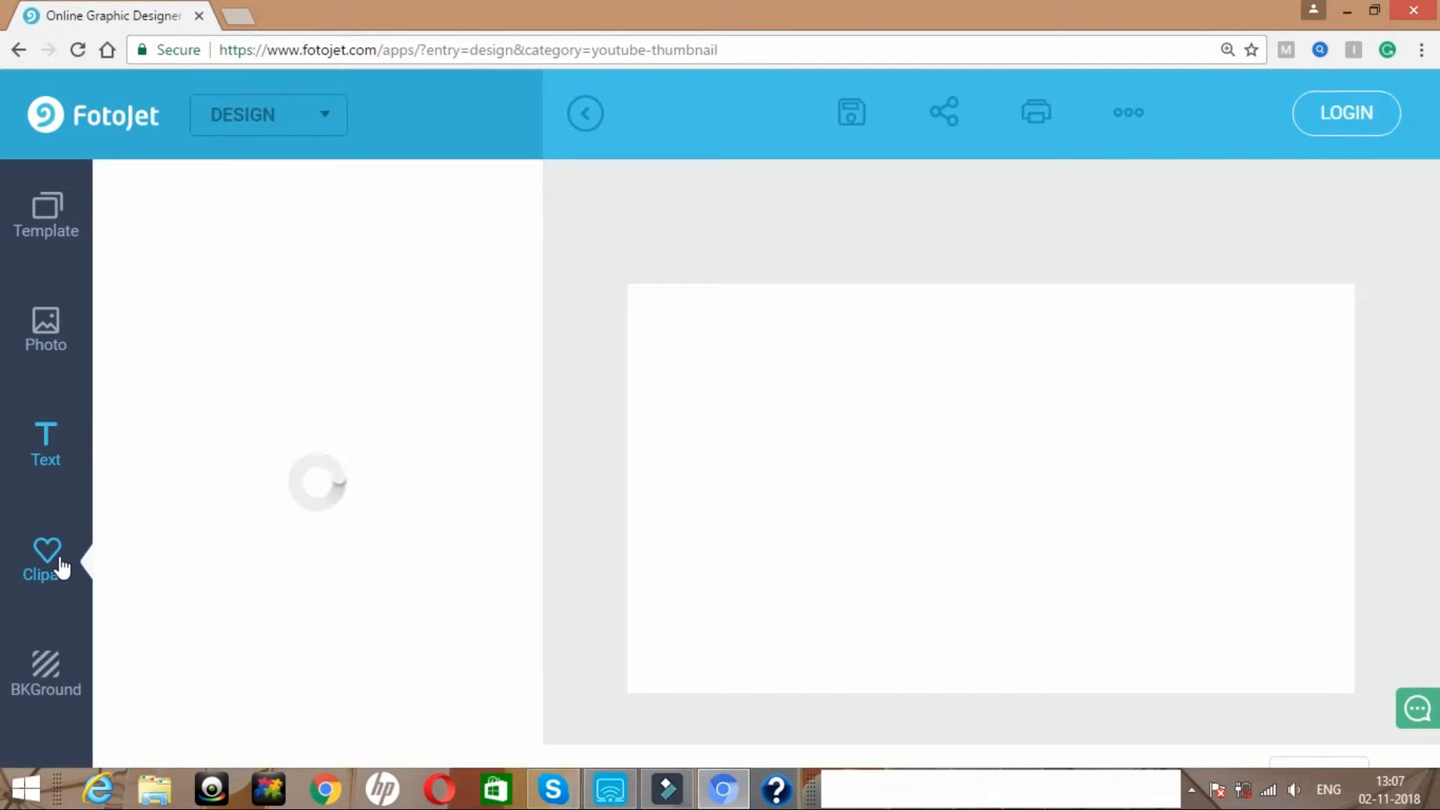
click(383, 223)
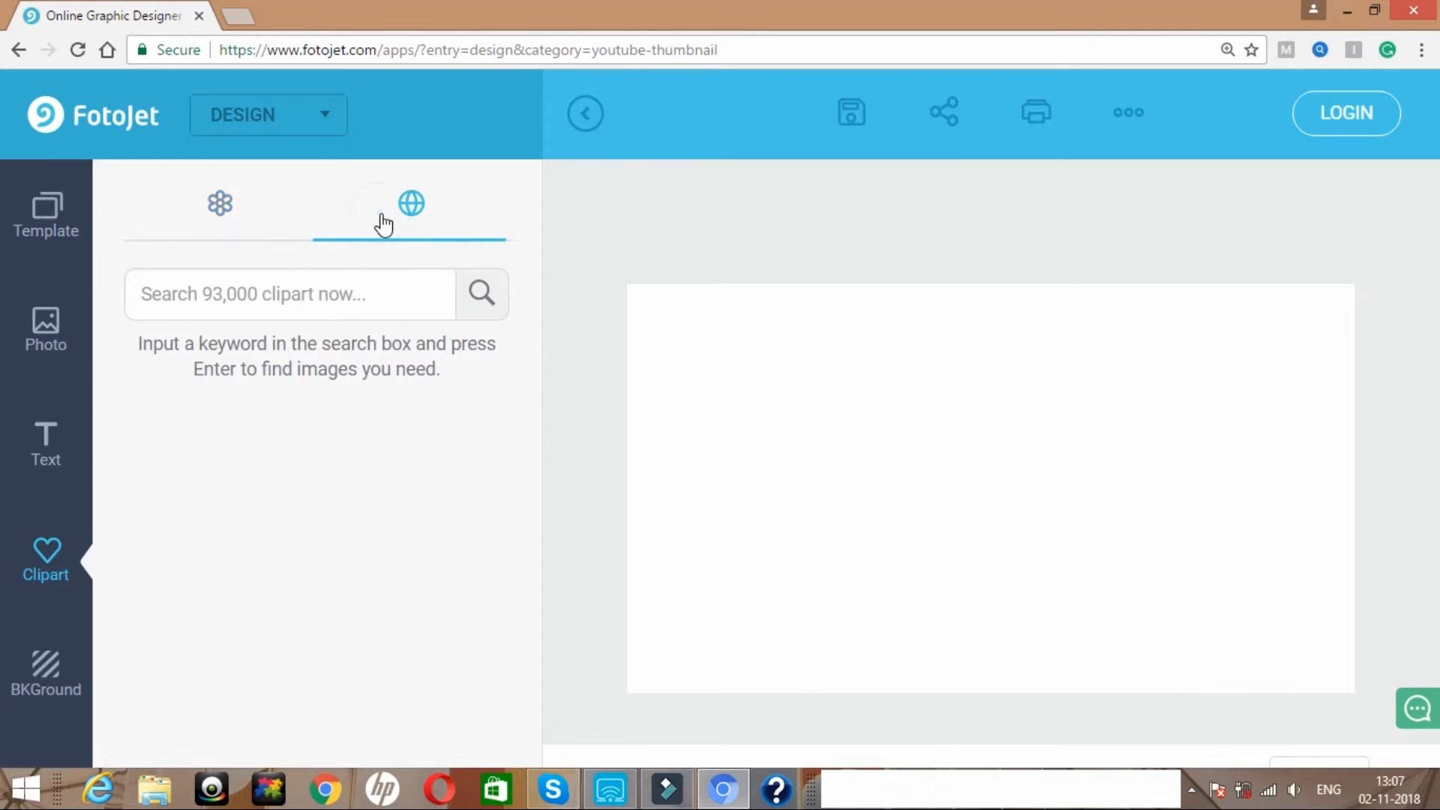
click(289, 294)
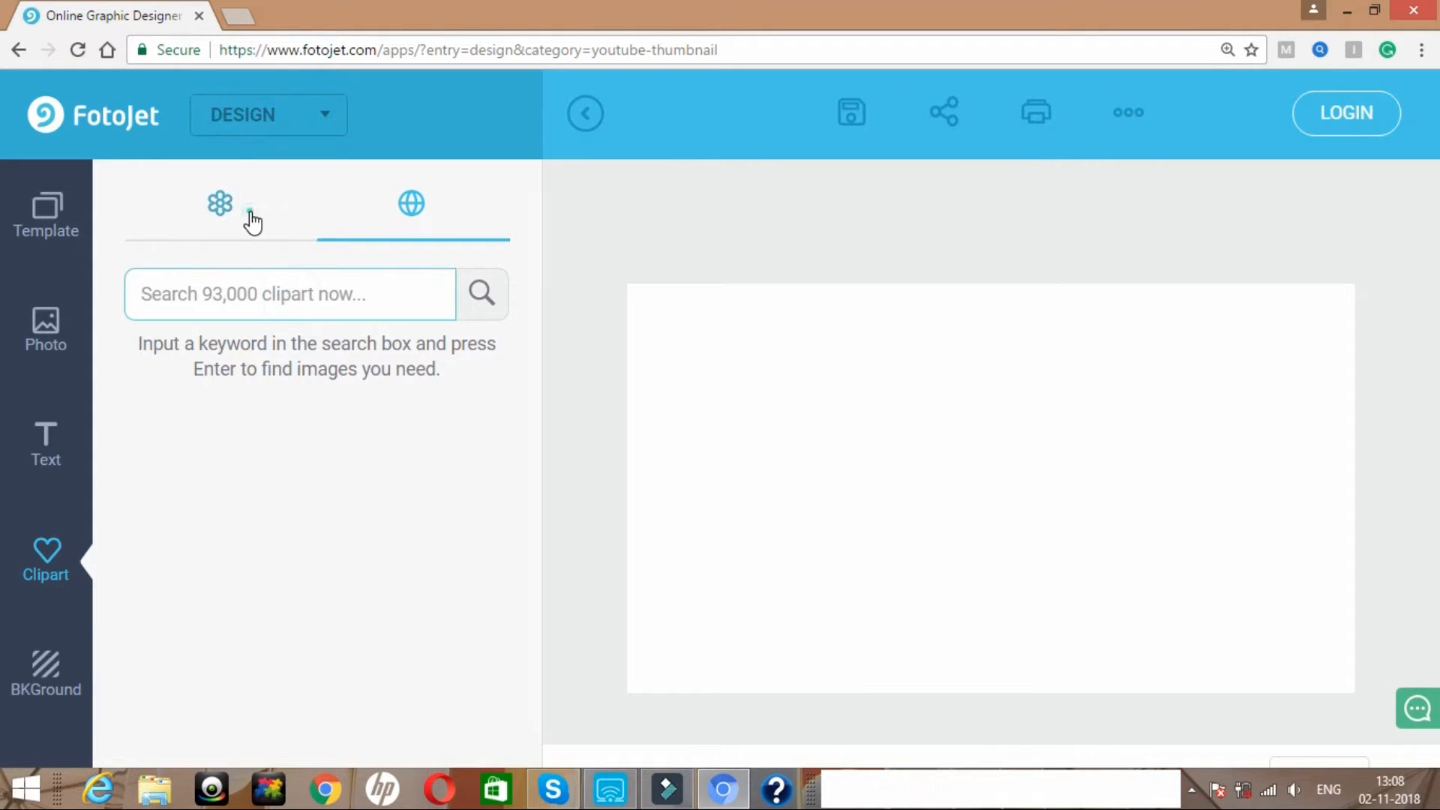
- Expand the Shape clipart category and look through its lines, outlined shapes and outlined solid shapes
click(251, 214)
click(479, 320)
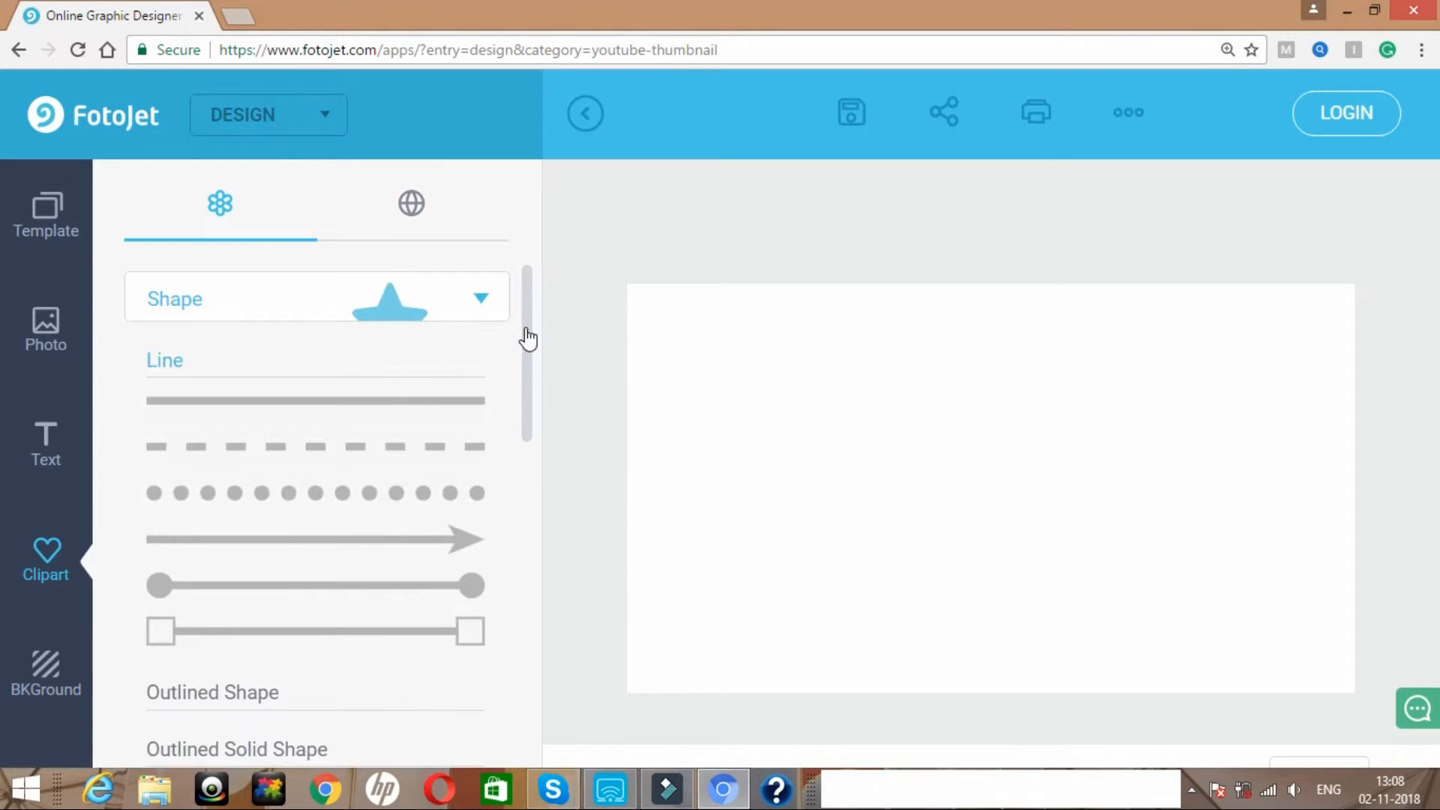
drag(527, 339, 530, 379)
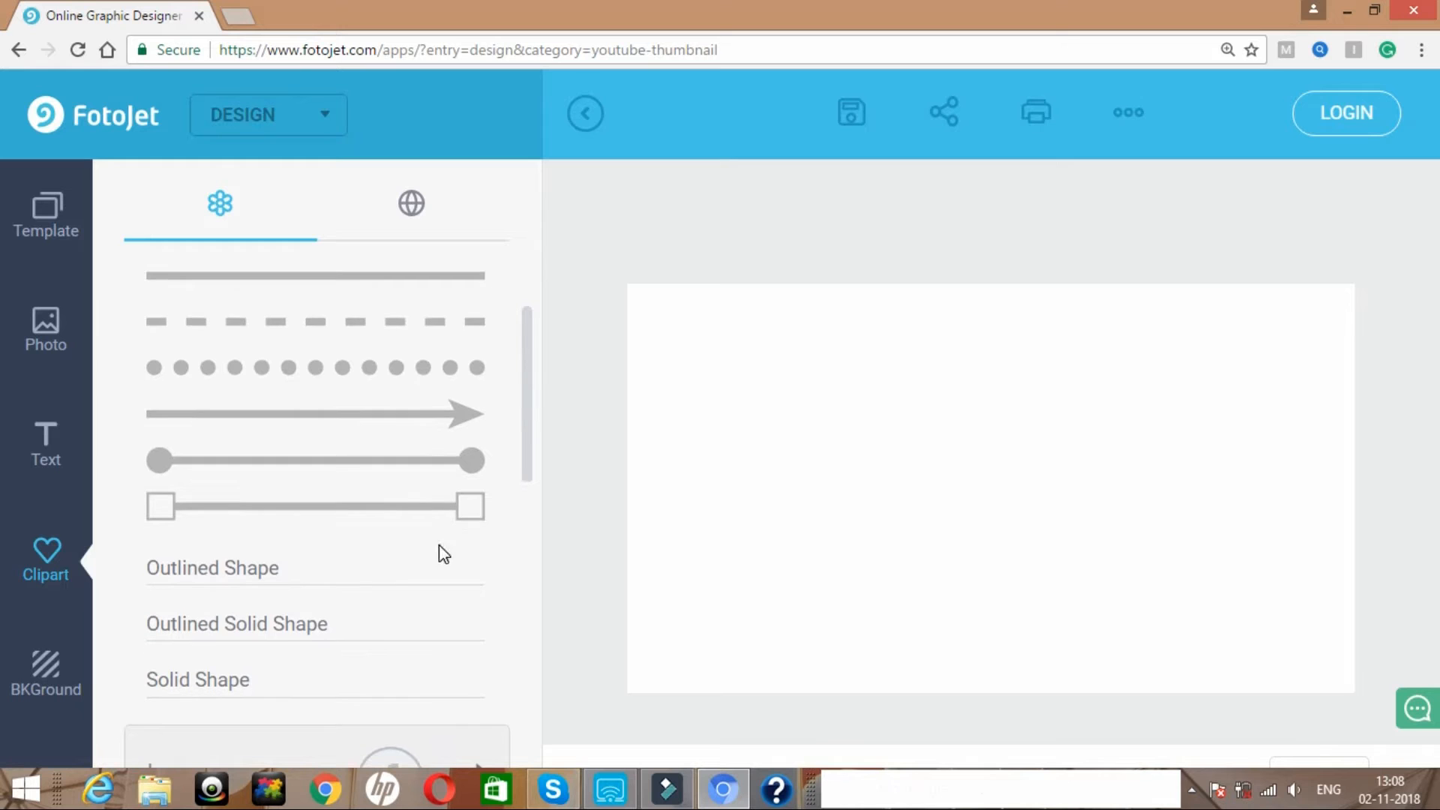
click(388, 563)
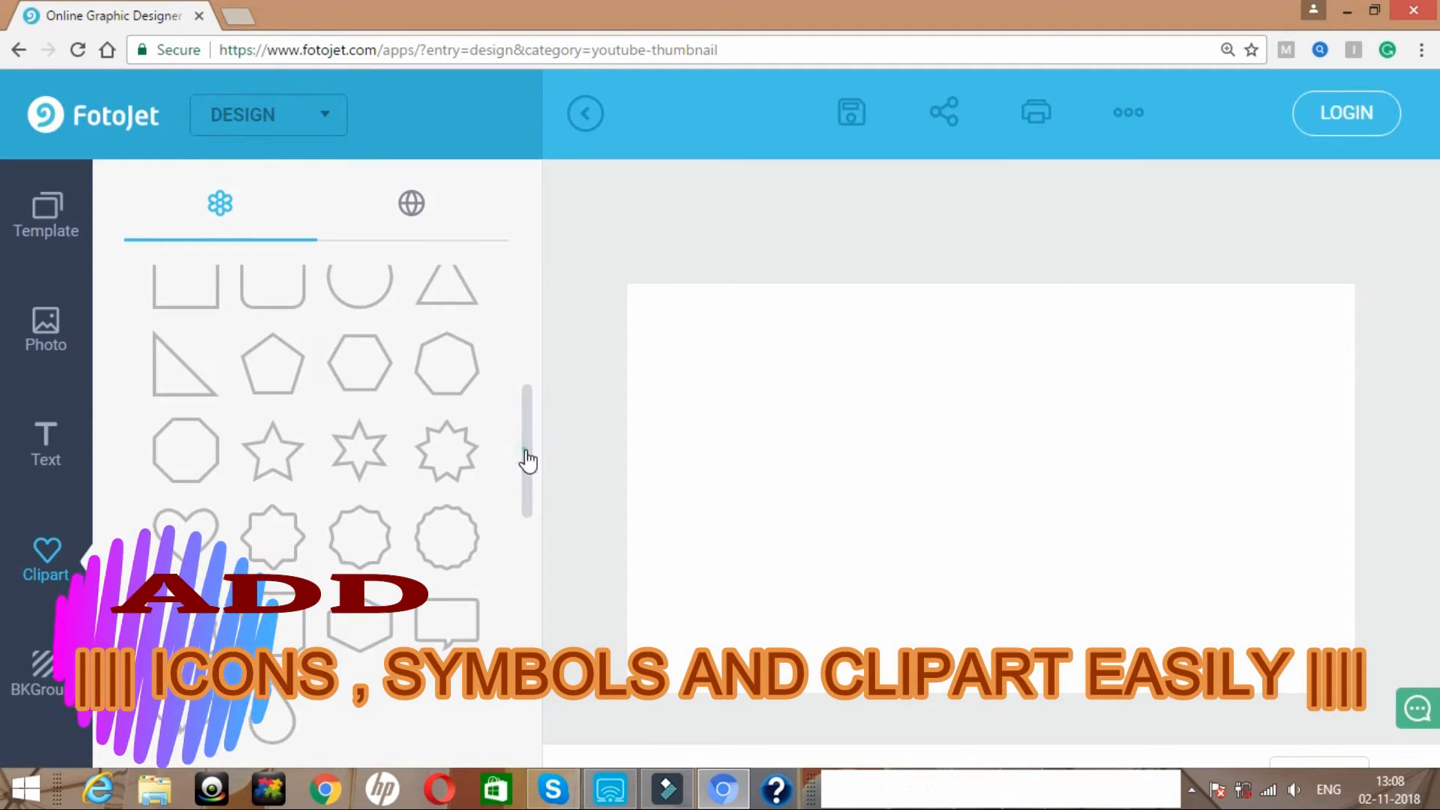
drag(528, 460, 528, 585)
click(360, 475)
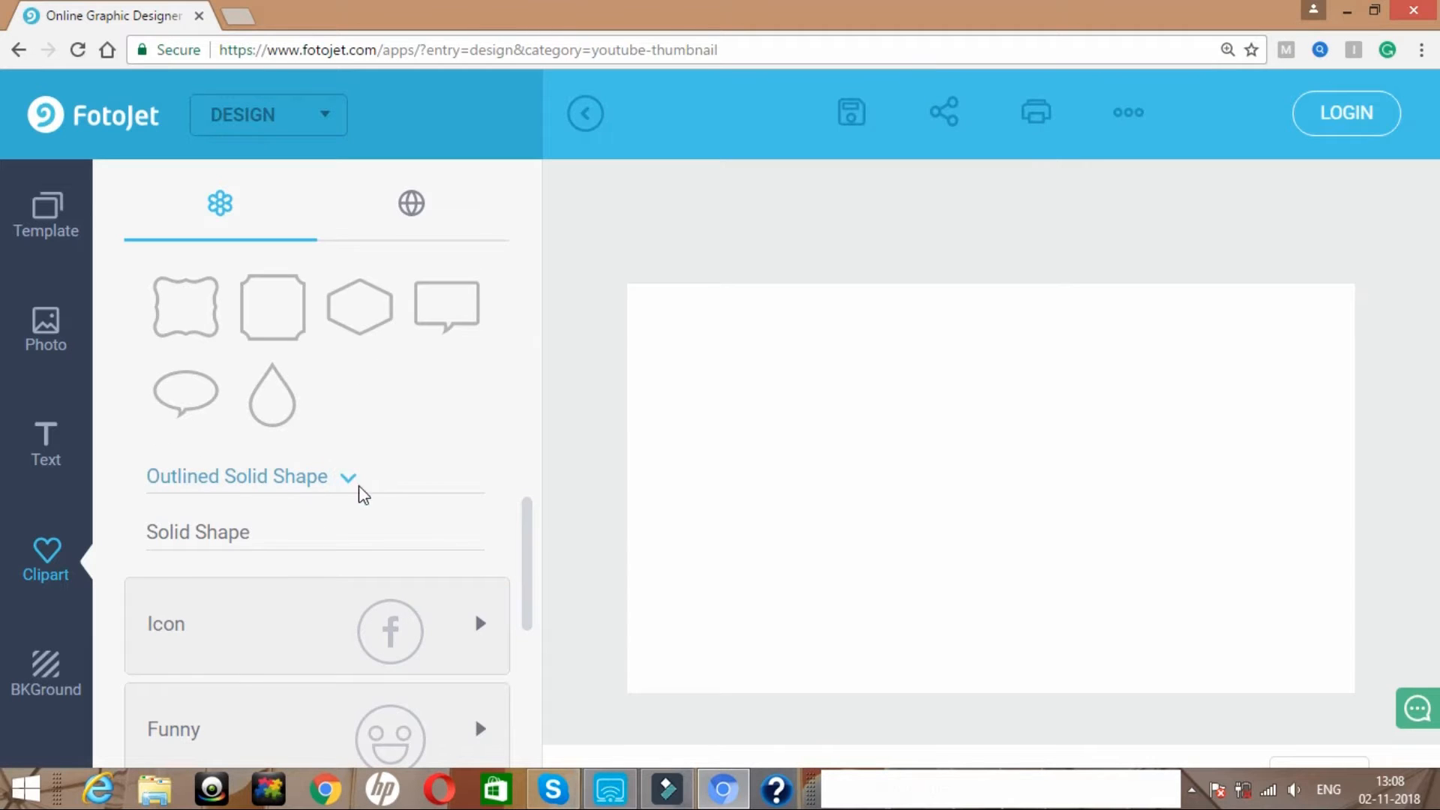
- Expand the Funny clipart category and examine its Comic set and the outlined solid shapes above it
click(427, 403)
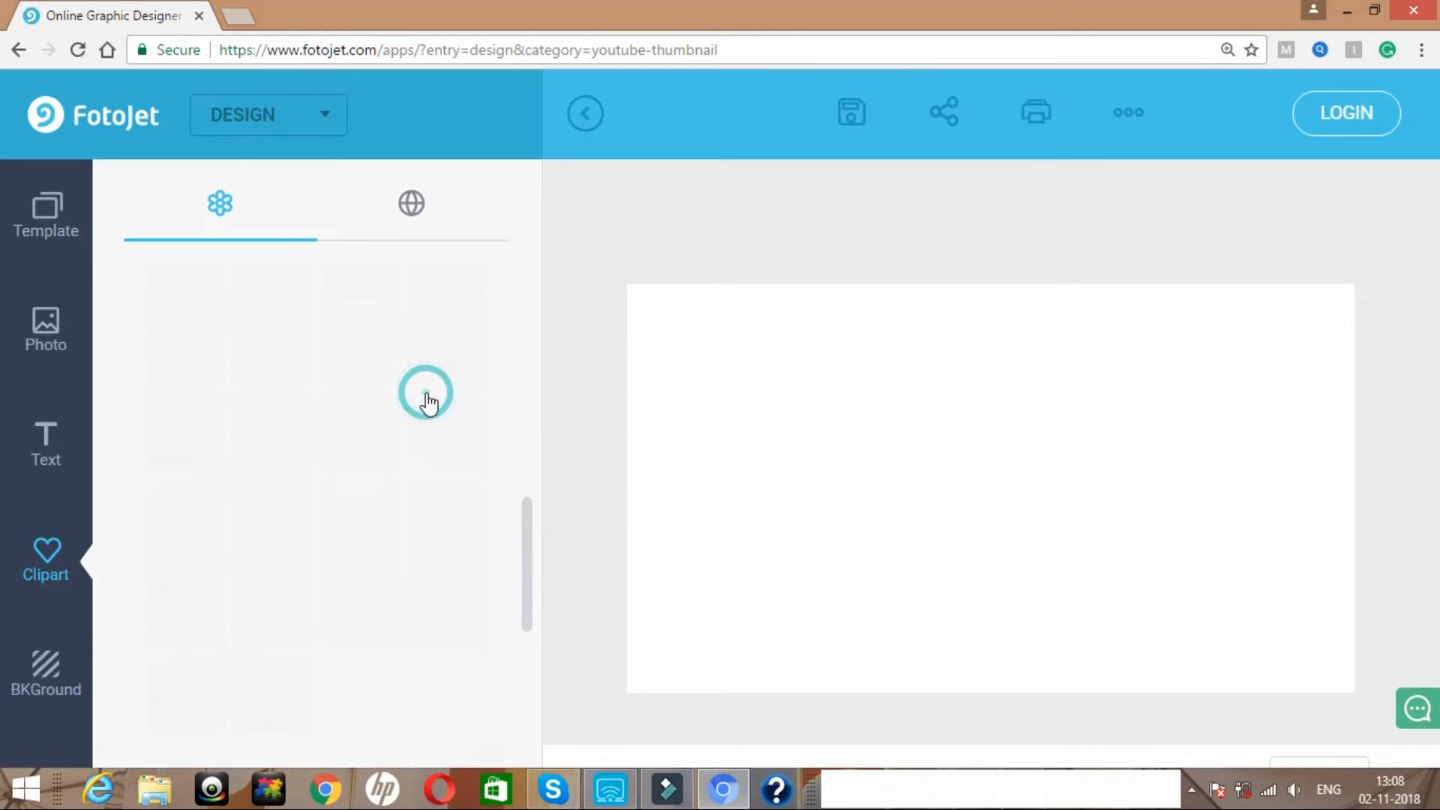
scroll(528, 525, up, 3)
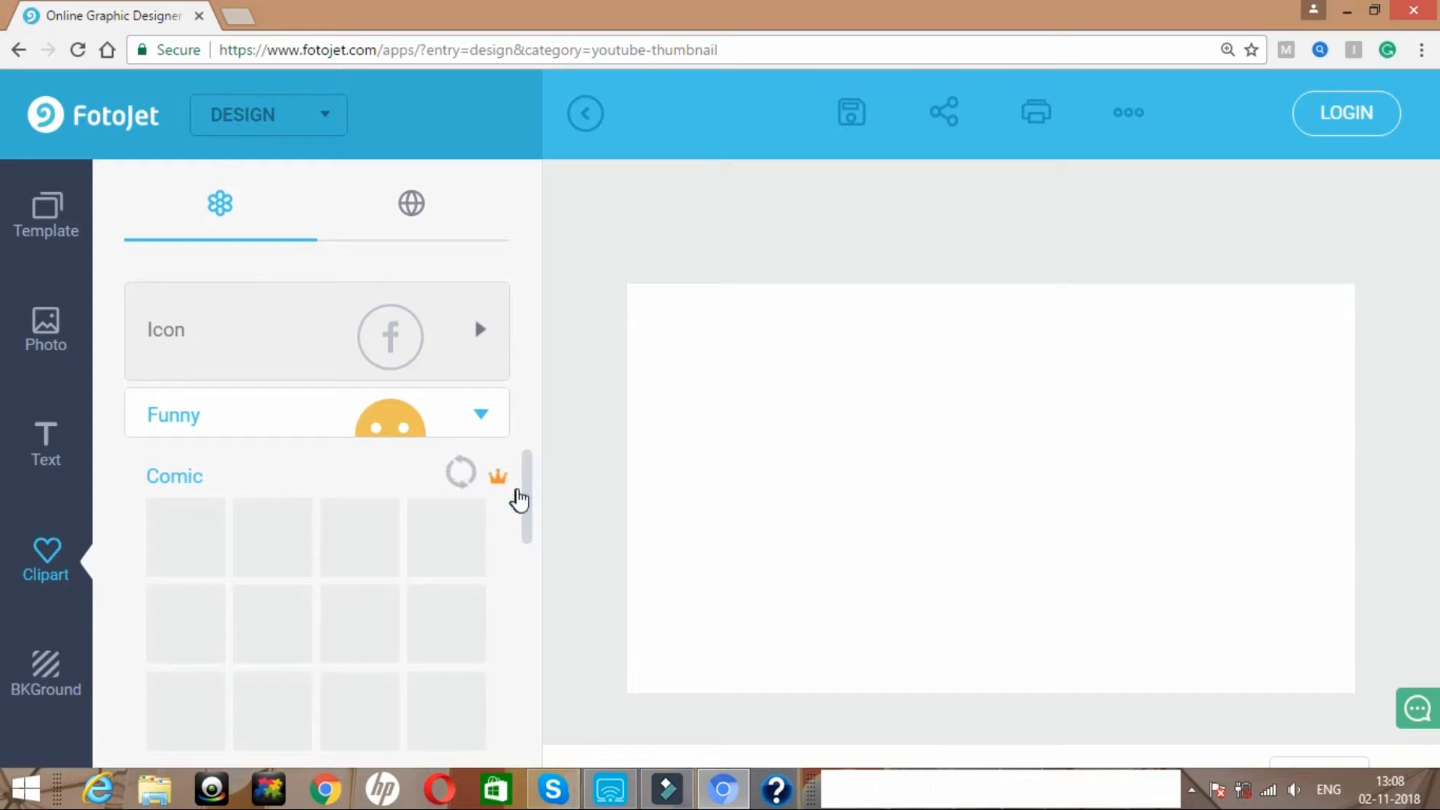
scroll(526, 488, up, 2)
scroll(527, 495, up, 6)
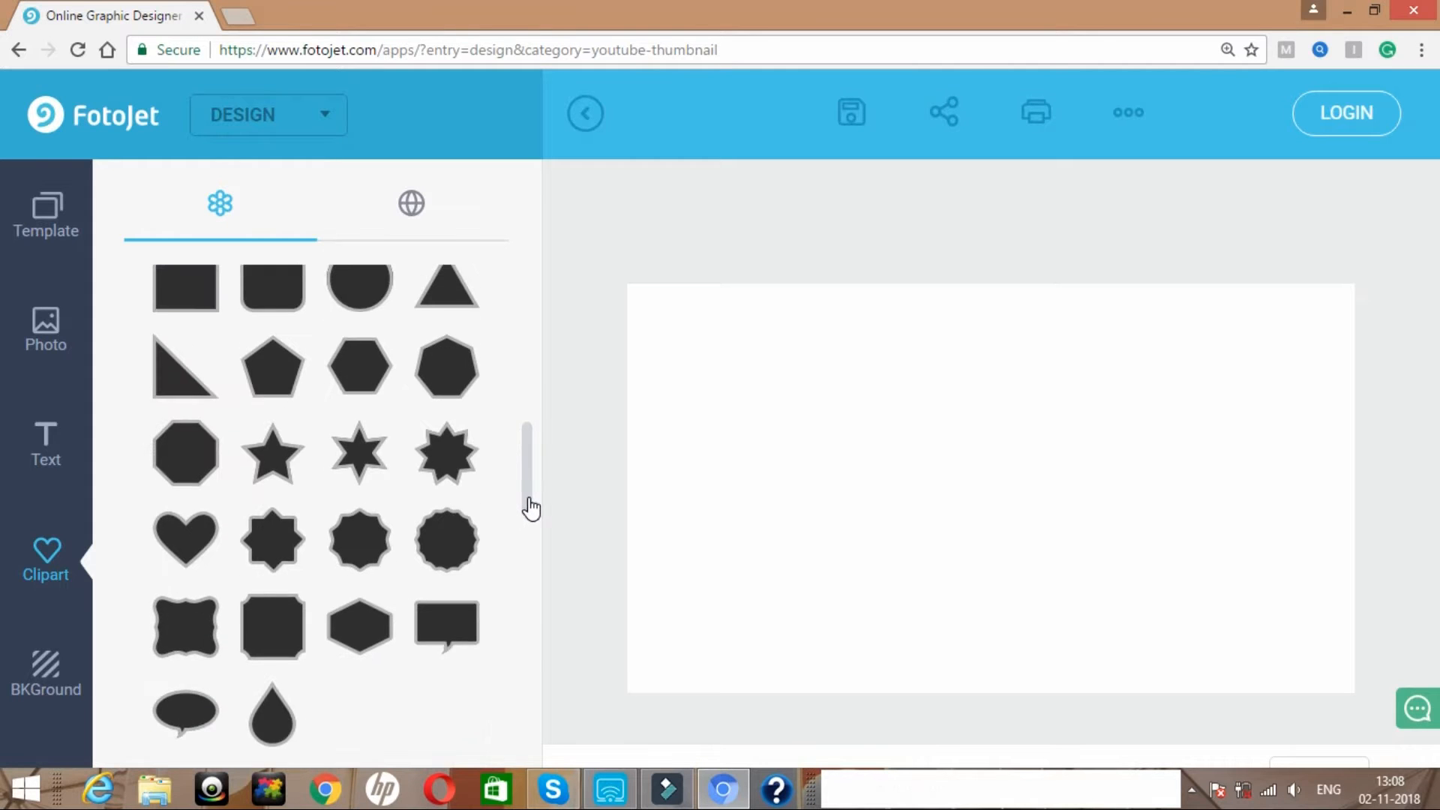
scroll(538, 559, down, 5)
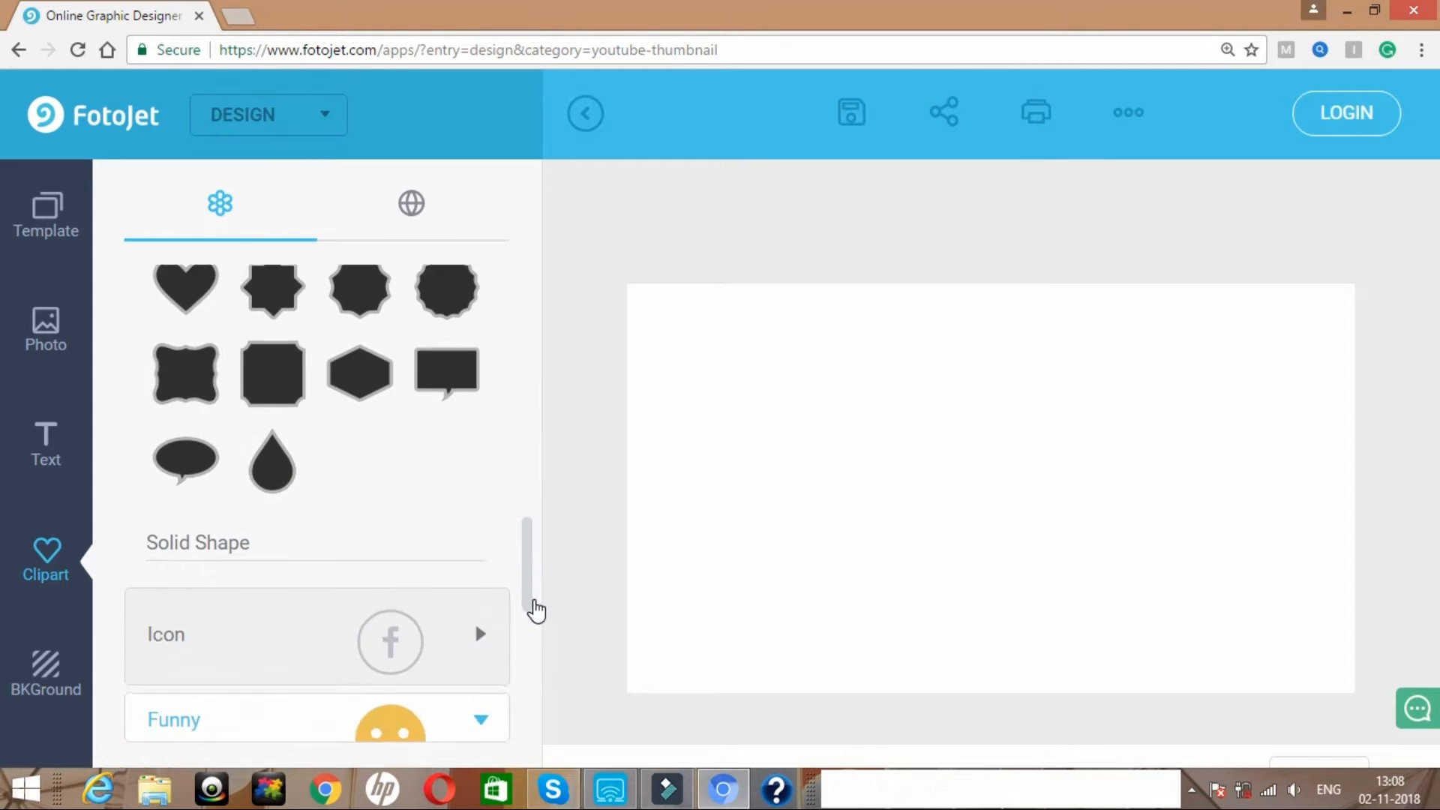
scroll(537, 634, down, 5)
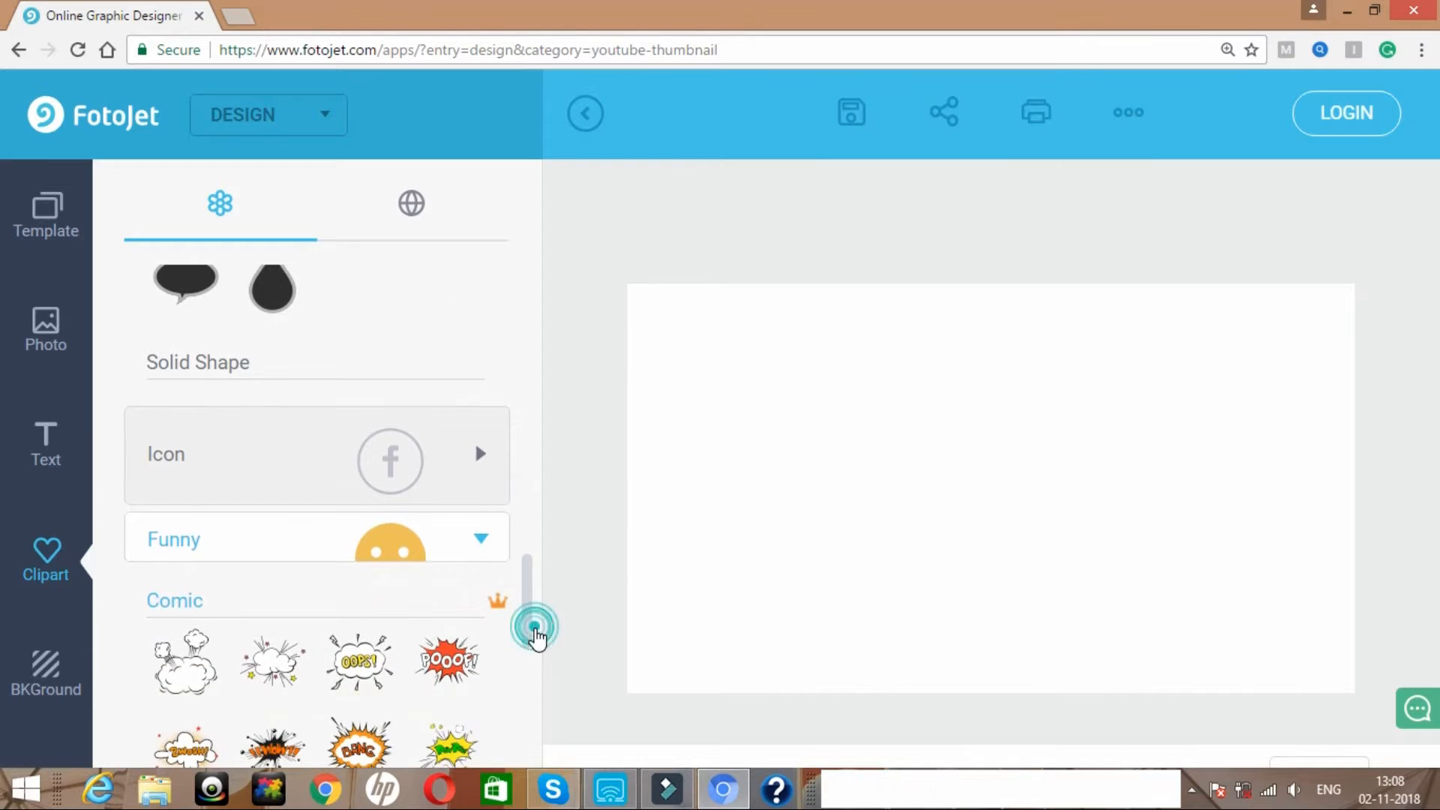
- Expand the Icon clipart category and examine its Social Media icons
click(467, 447)
scroll(514, 558, down, 1)
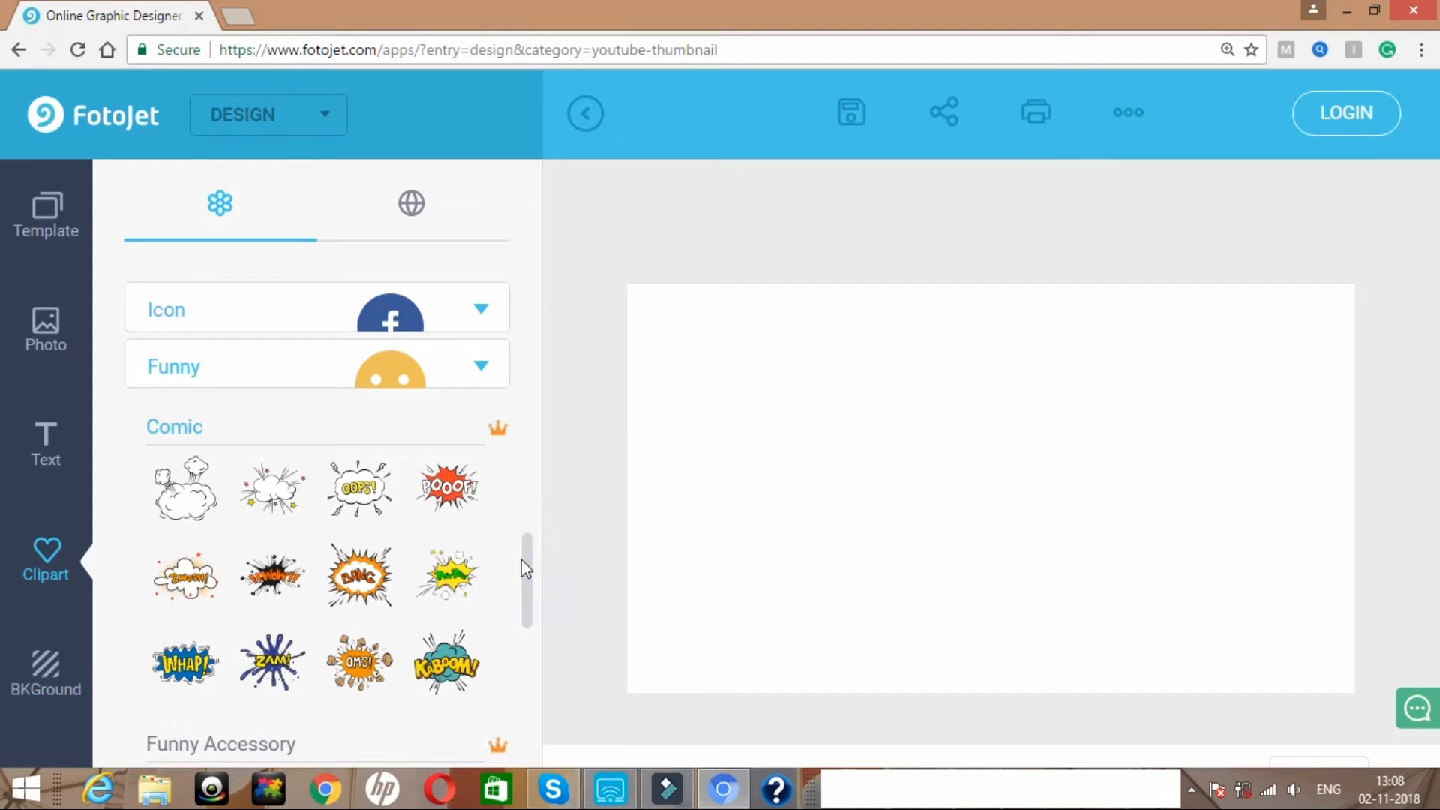
mouse_move(529, 555)
mouse_down()
mouse_move(528, 506)
mouse_move(537, 582)
mouse_up()
scroll(530, 509, up, 5)
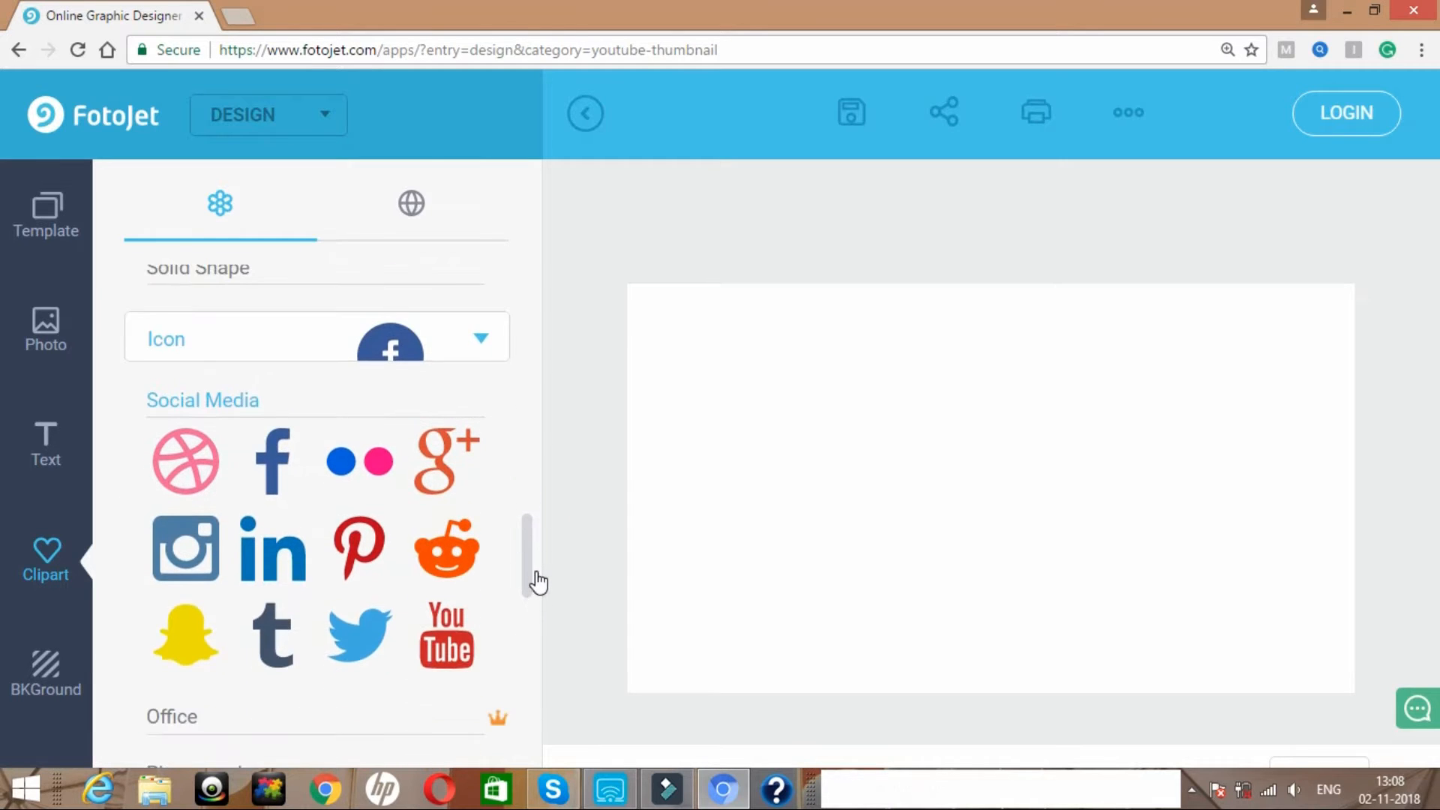
- Apply the teal pattern with small dots as the thumbnail's background
scroll(537, 585, down, 2)
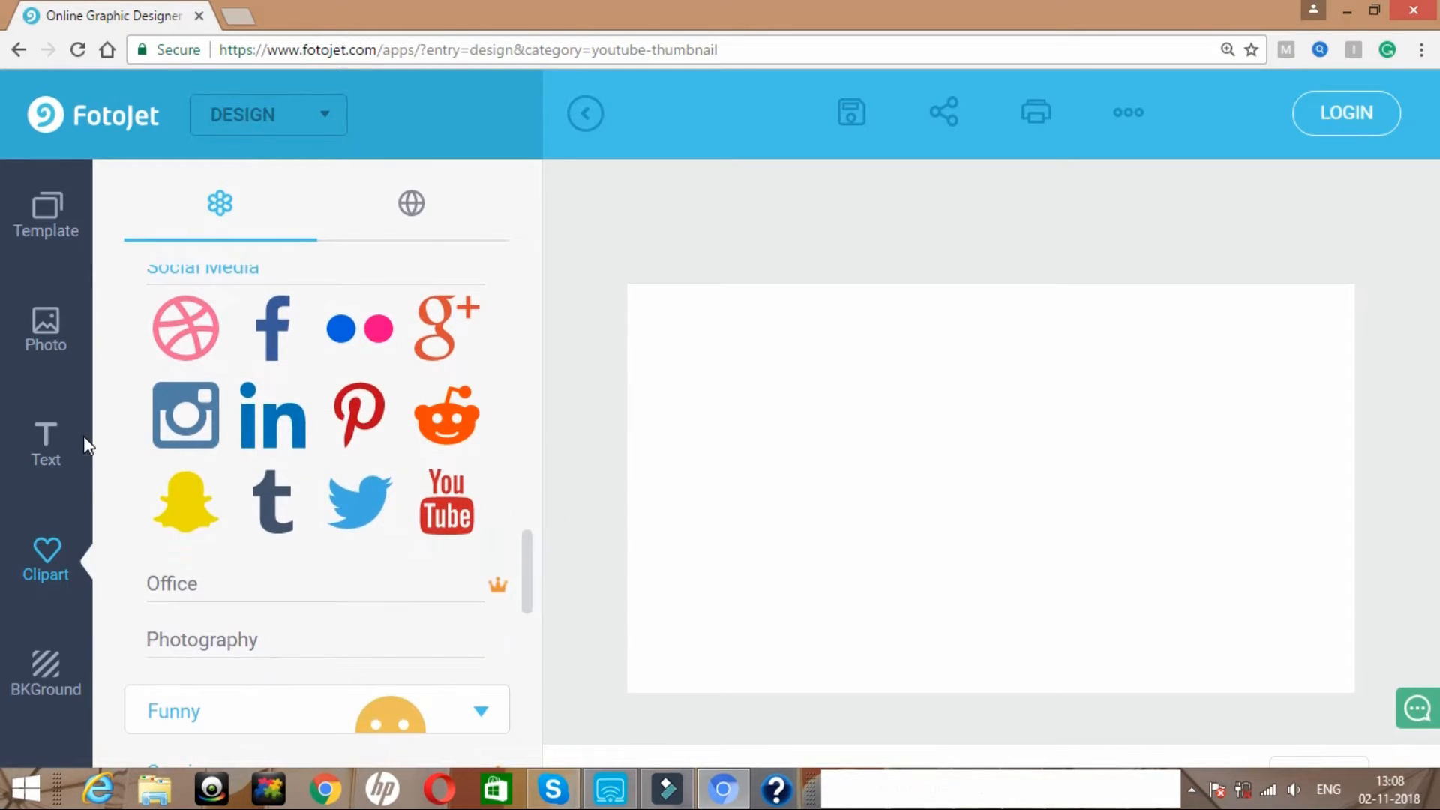
click(64, 666)
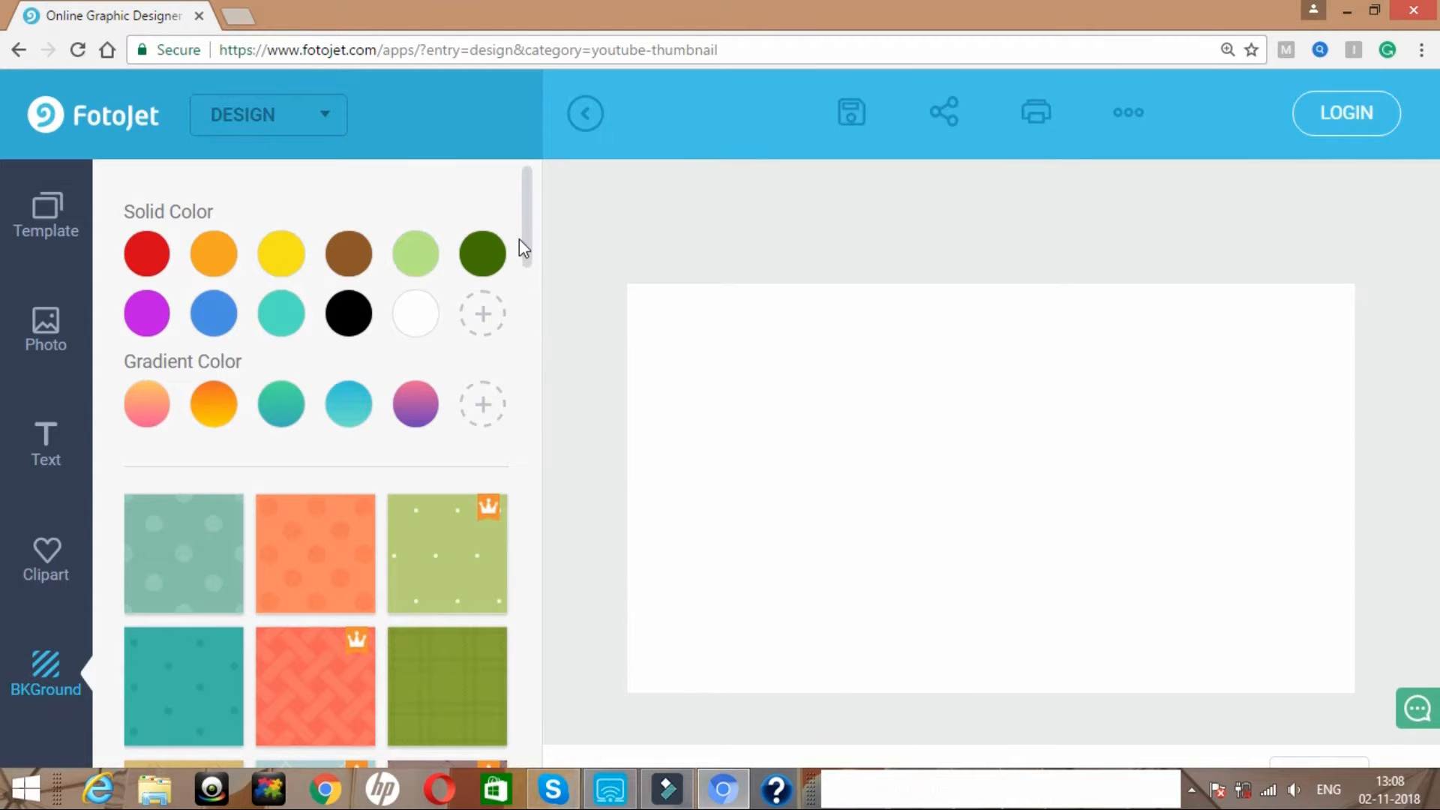
drag(528, 253, 538, 288)
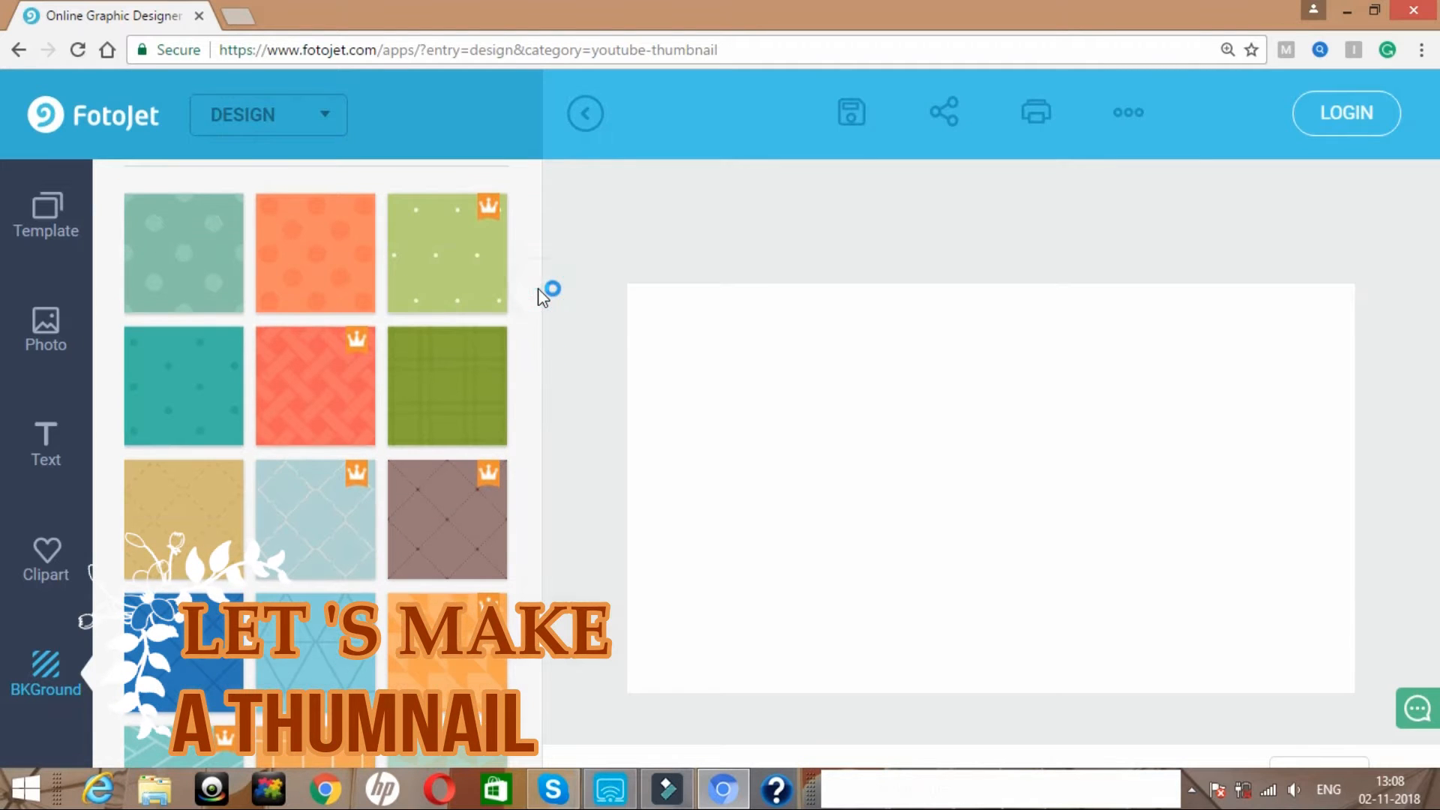
click(195, 397)
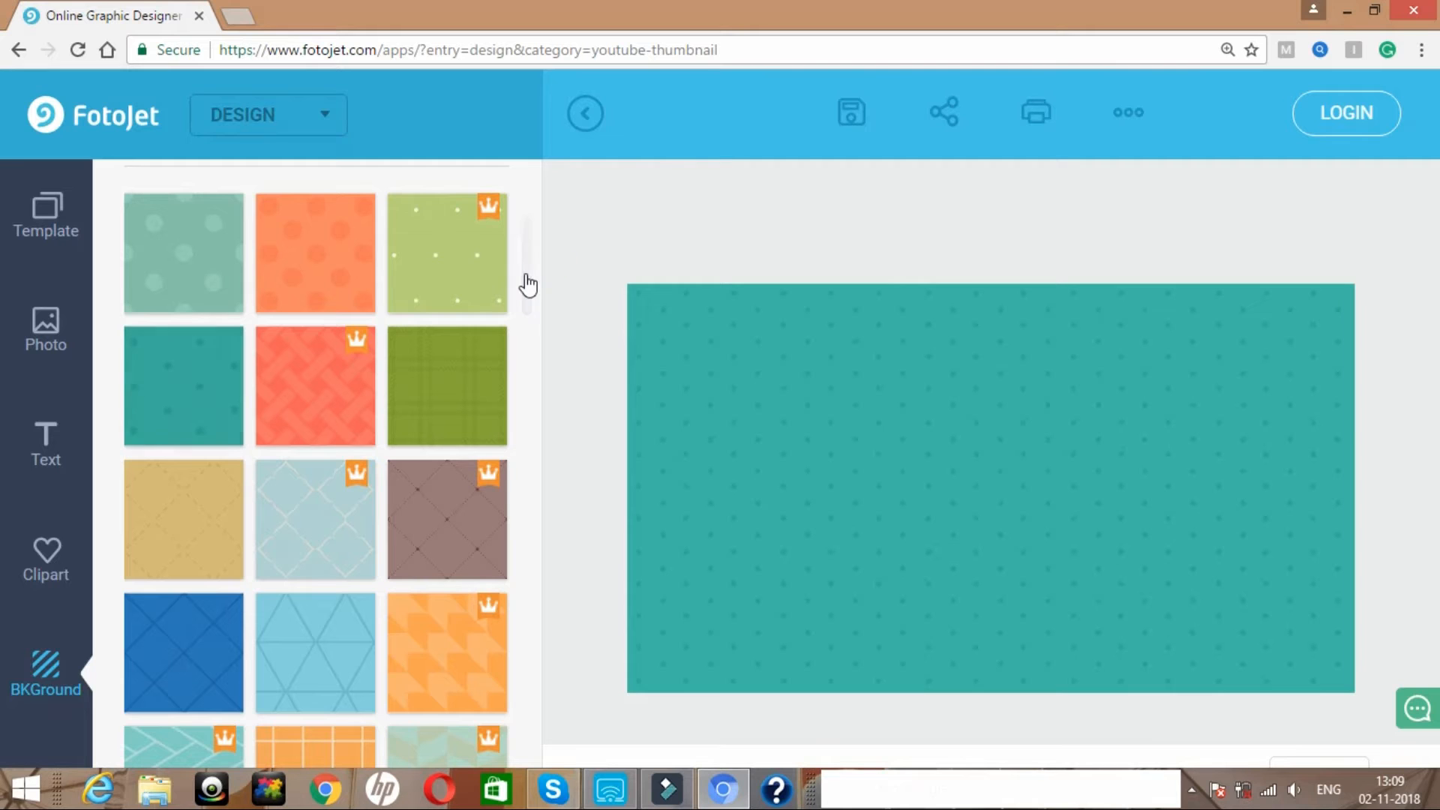
scroll(428, 349, up, 1)
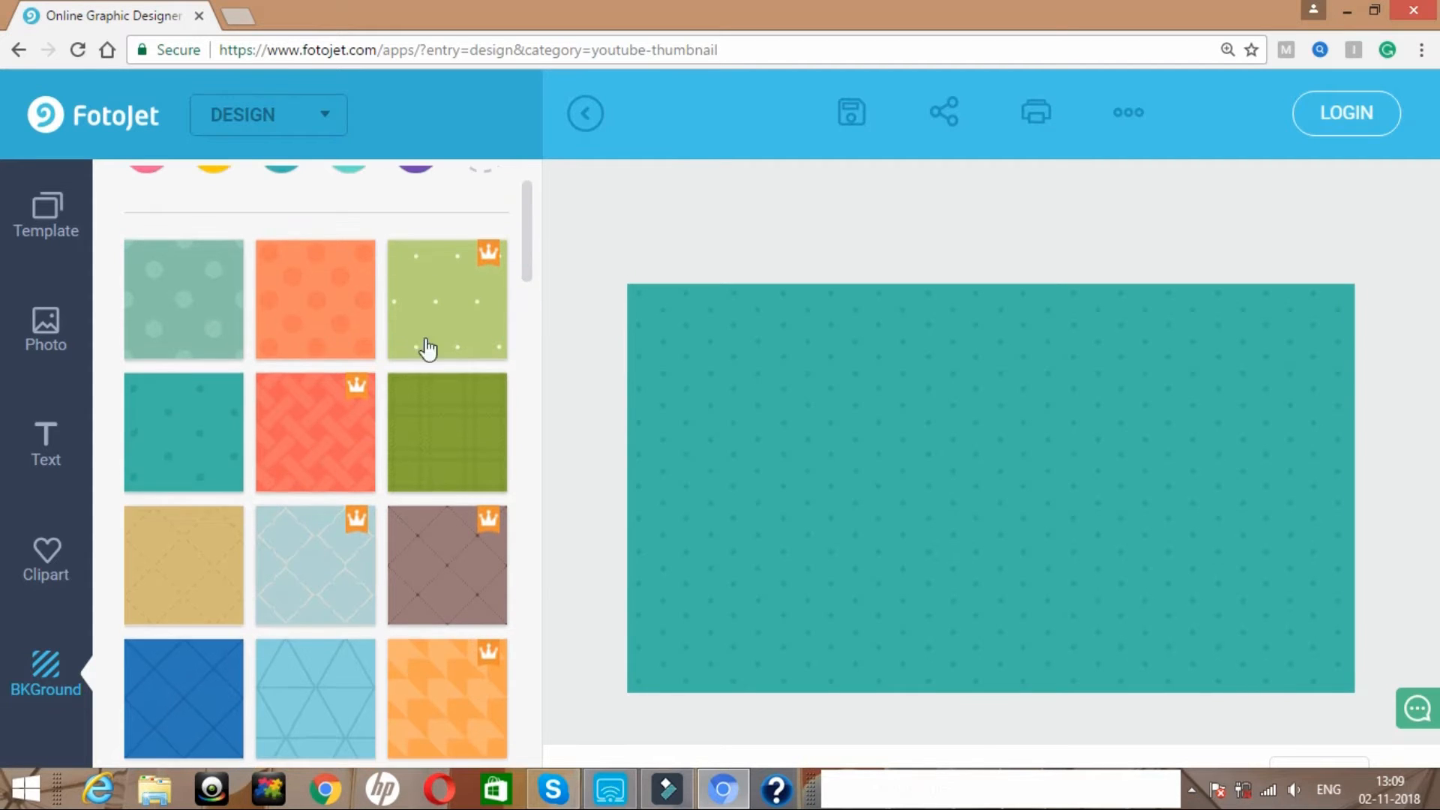
- Add the YouTube icon from the Social Media clipart and place it in the left half of the canvas
click(54, 554)
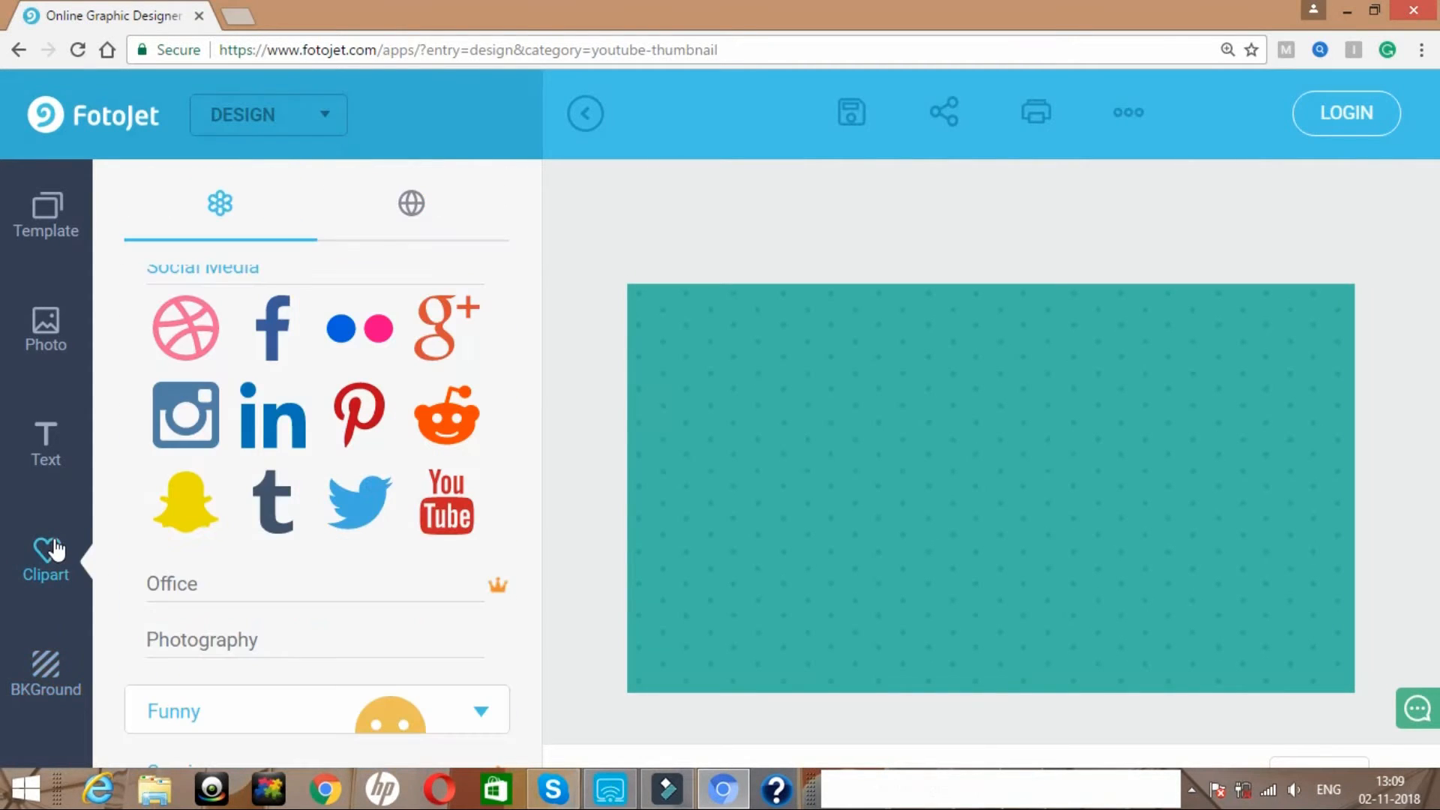
click(438, 514)
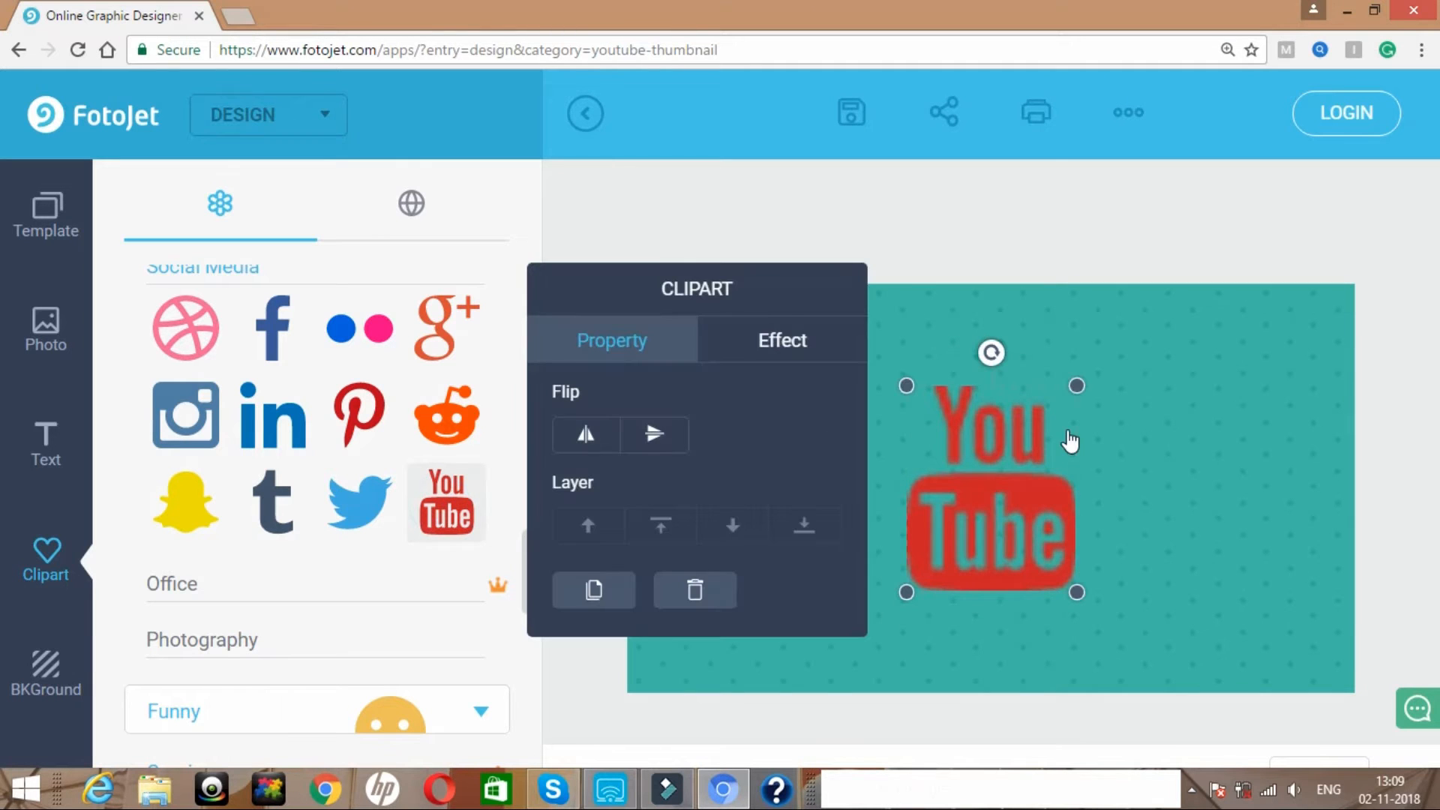
drag(1000, 508, 828, 547)
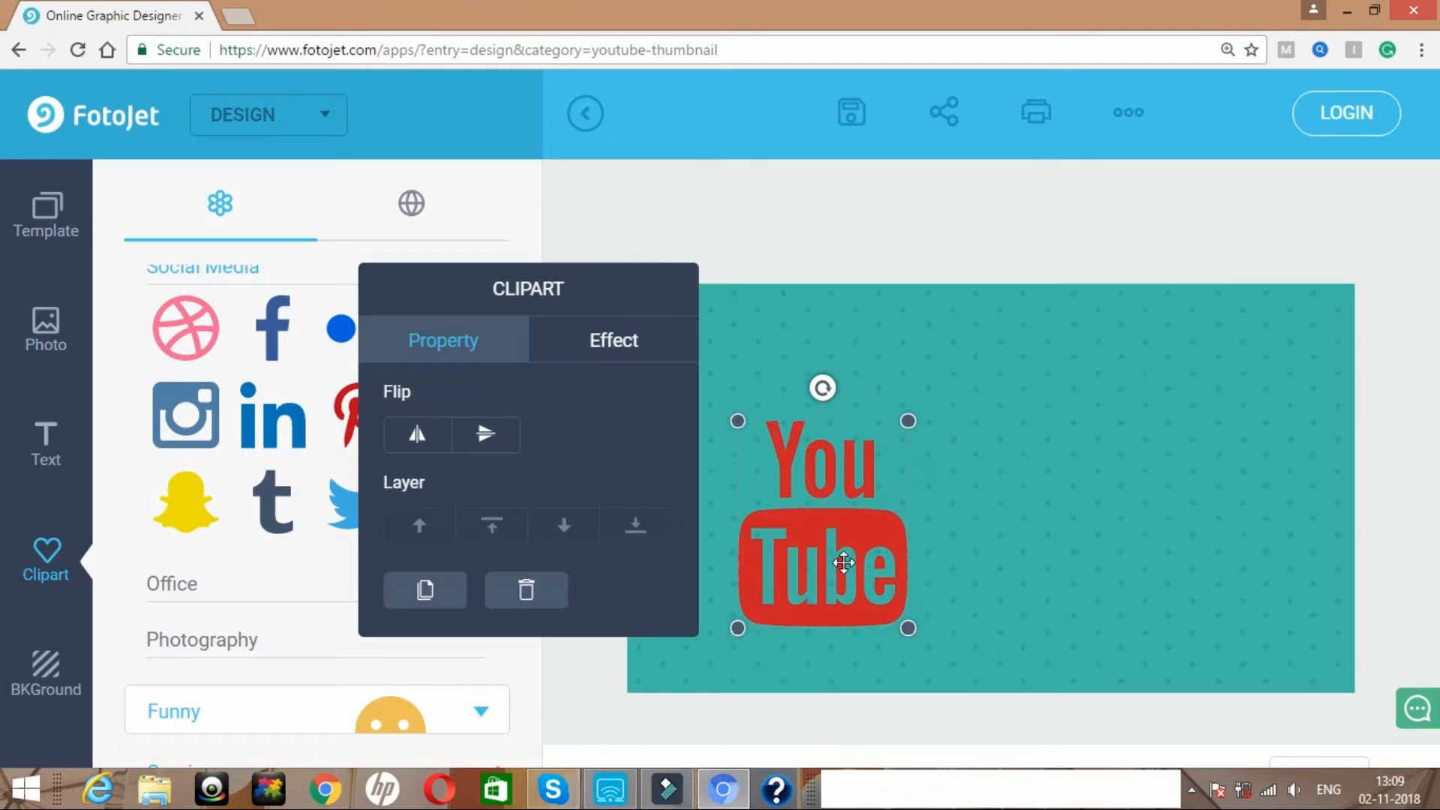
- Set the YouTube icon's opacity to 98 and try several palette colours, ending with dark red
click(606, 353)
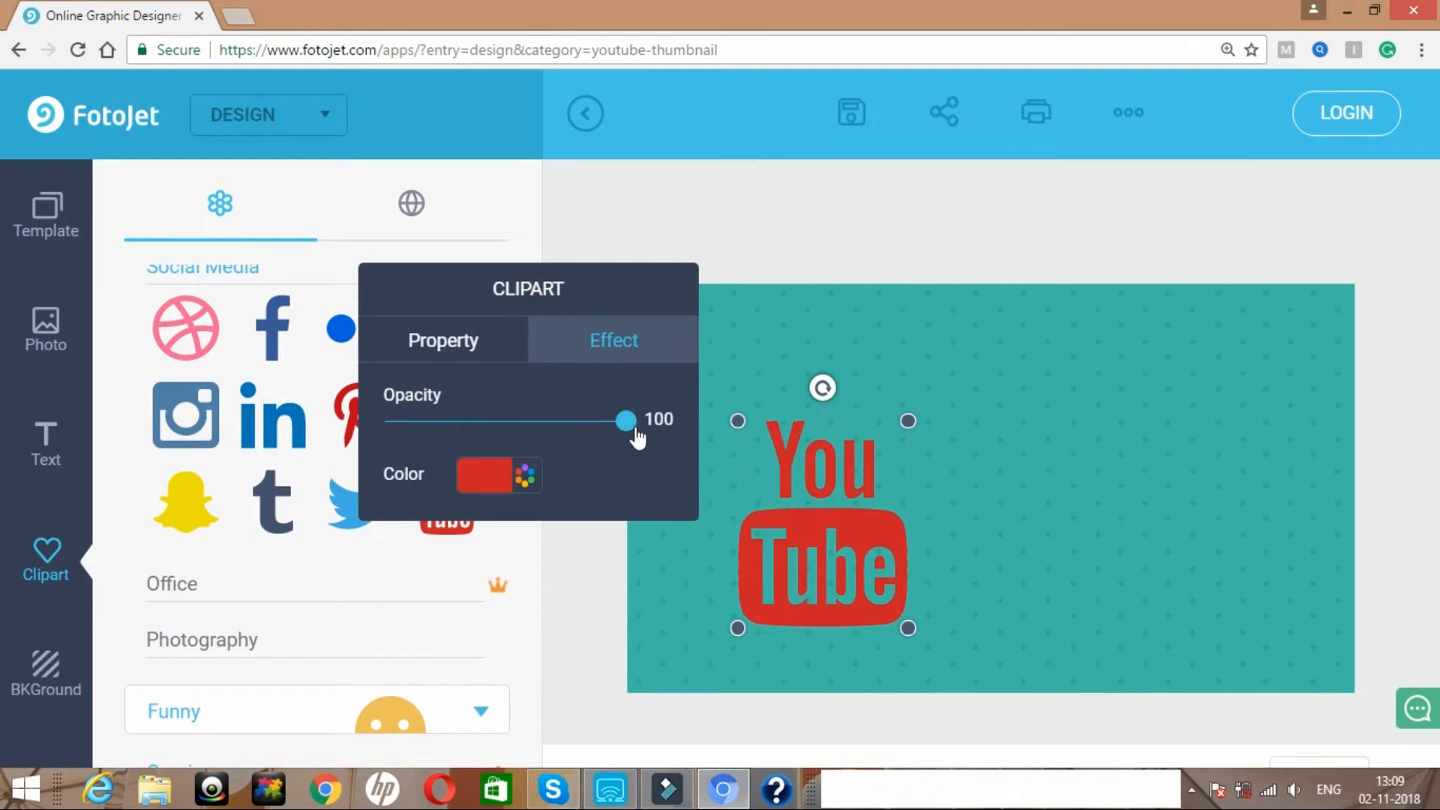
mouse_move(637, 437)
mouse_down()
mouse_move(384, 438)
mouse_move(621, 417)
mouse_up()
click(492, 474)
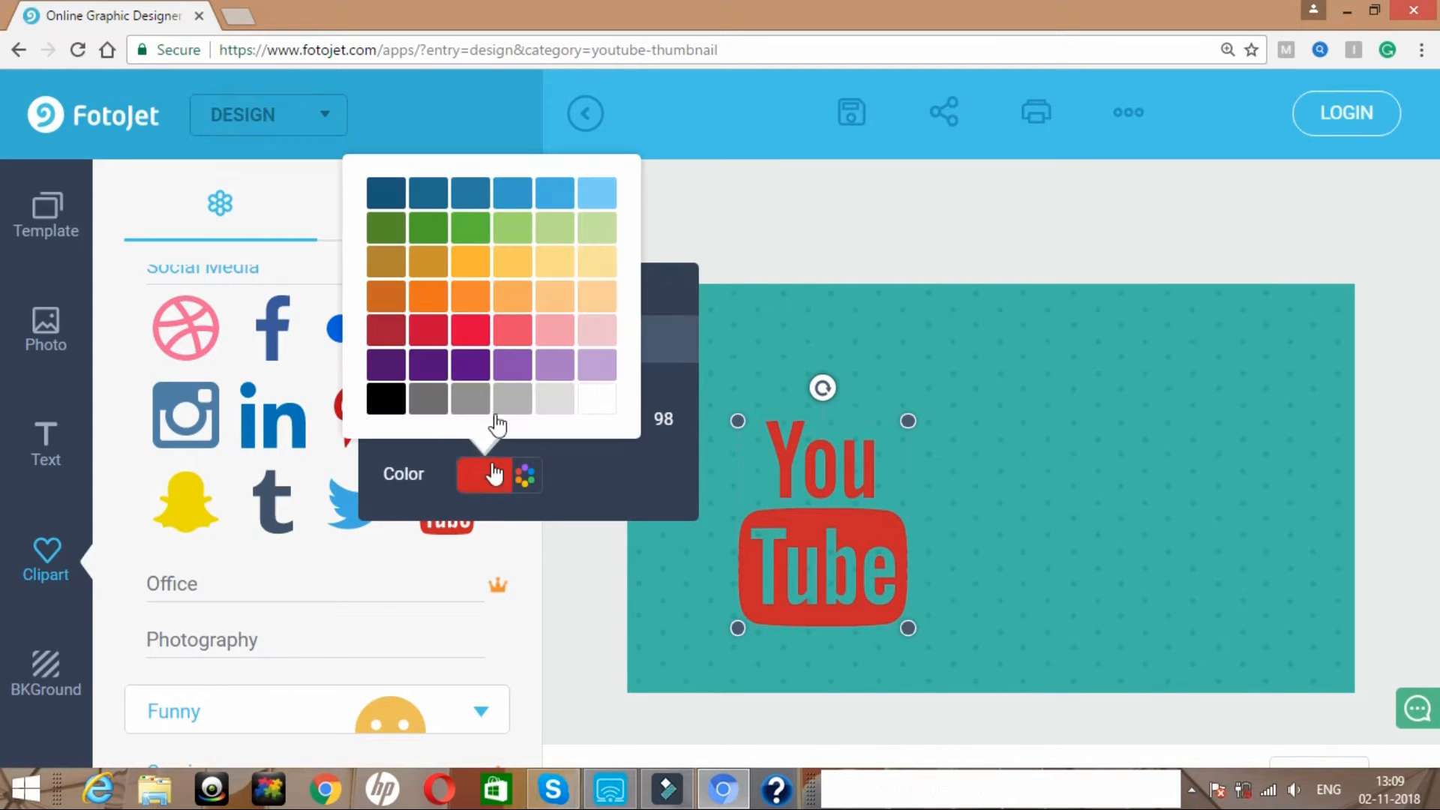
click(472, 366)
click(443, 294)
click(471, 237)
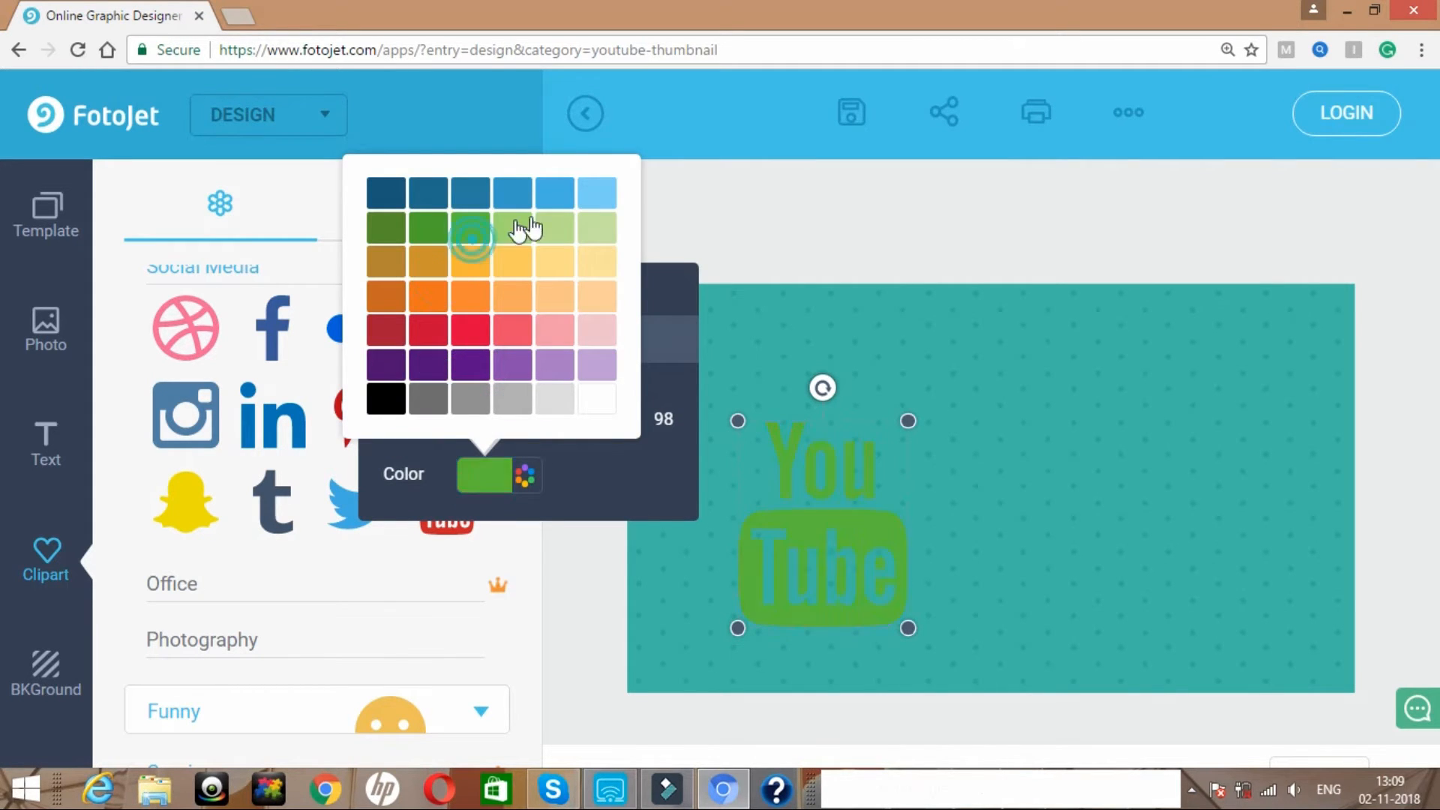
click(546, 225)
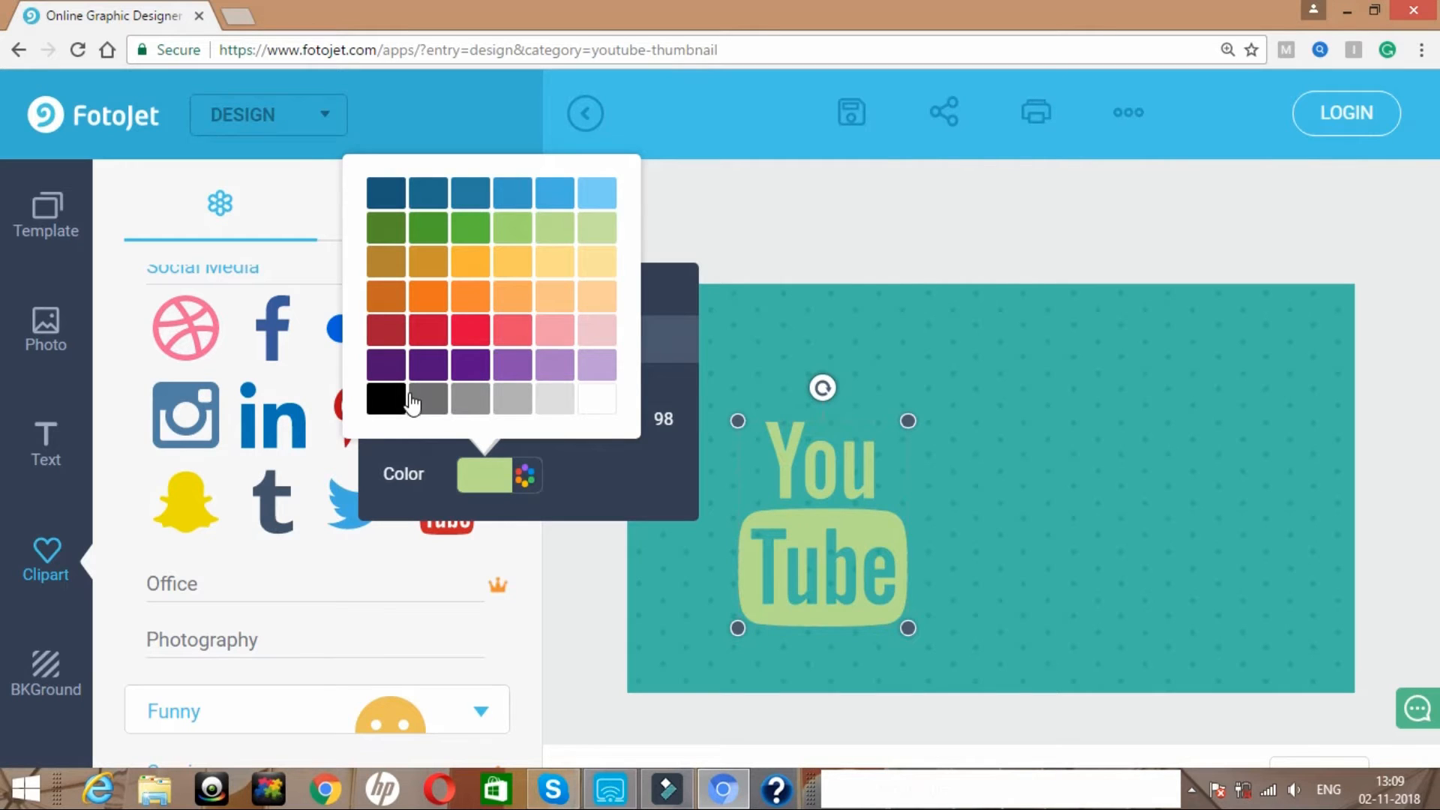
click(471, 330)
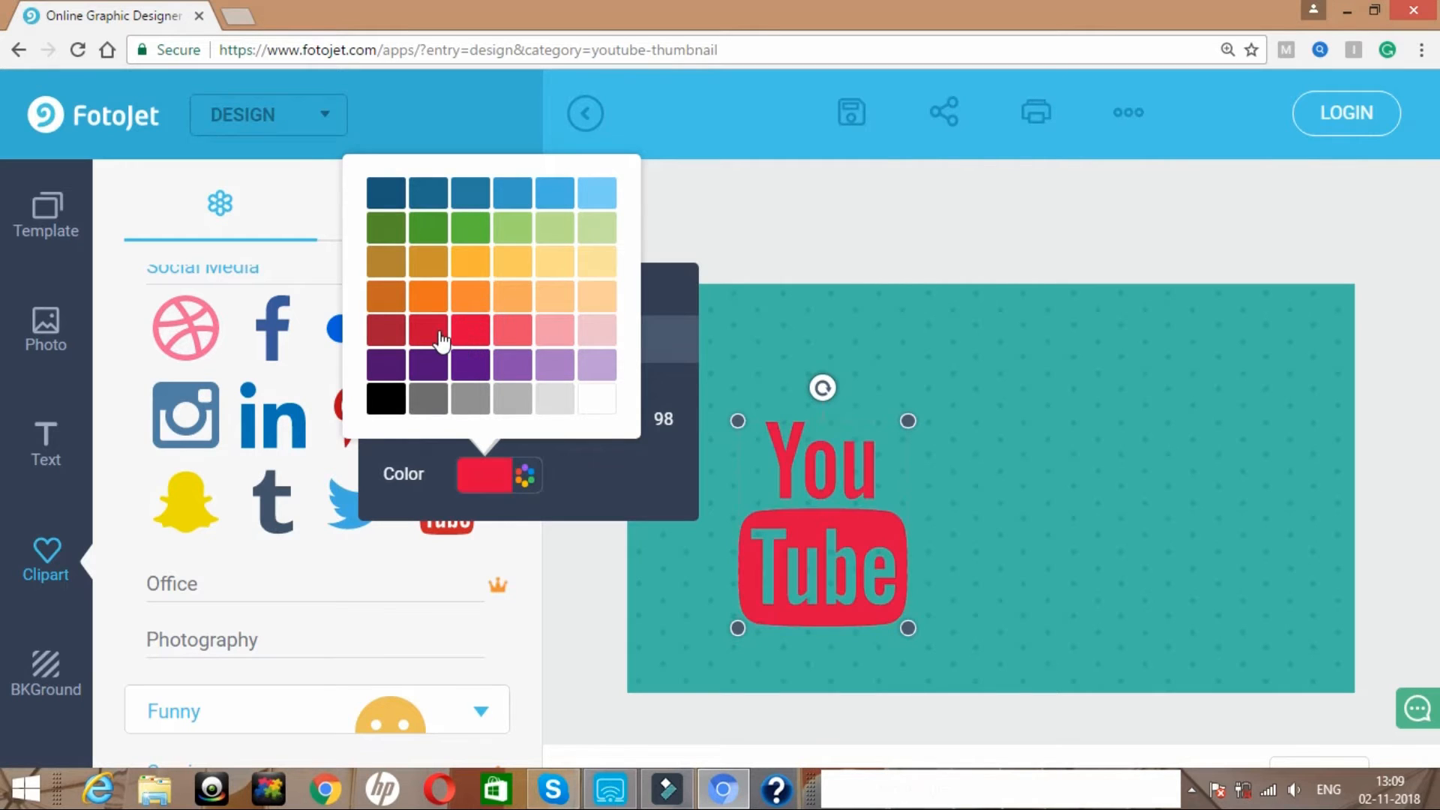
click(440, 335)
click(397, 342)
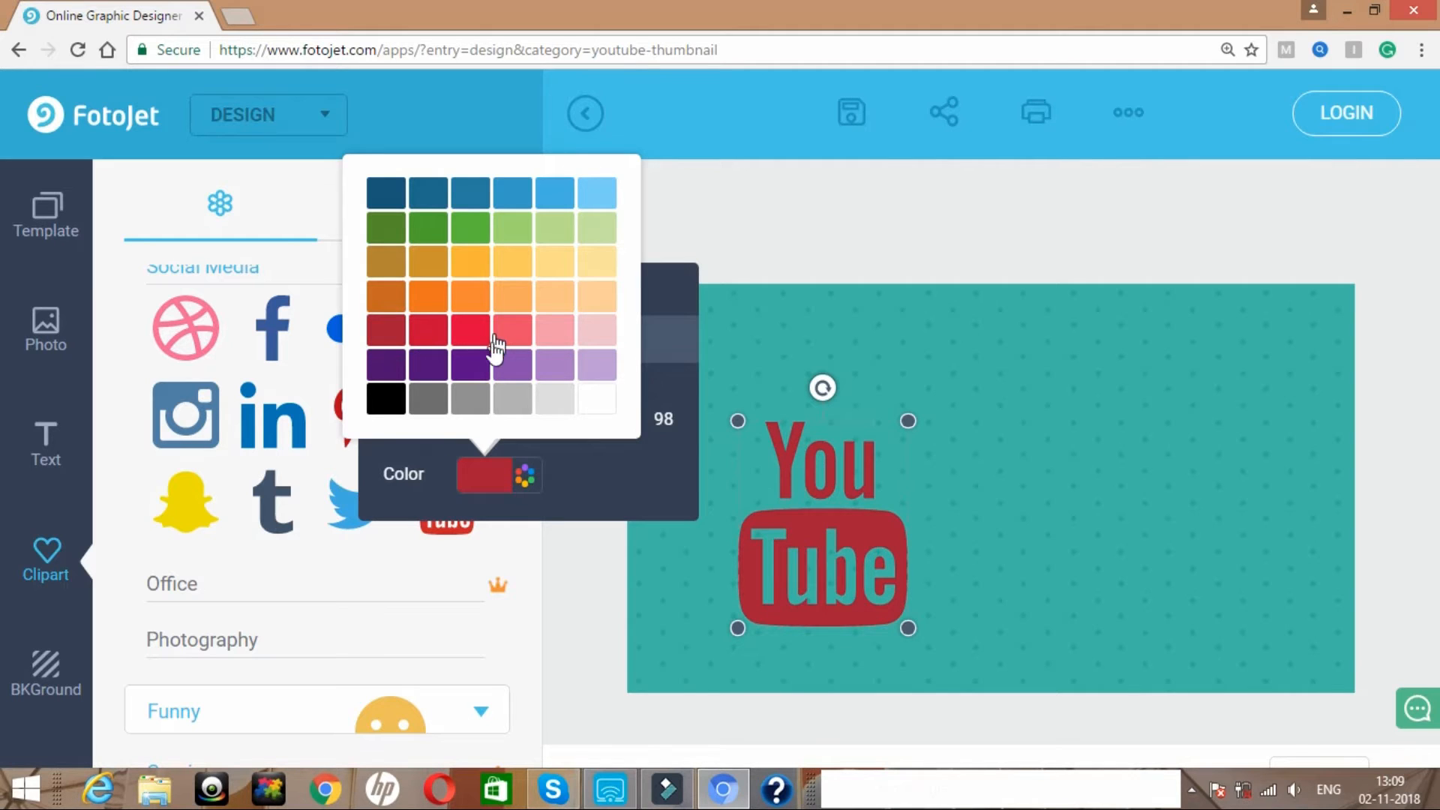
click(522, 472)
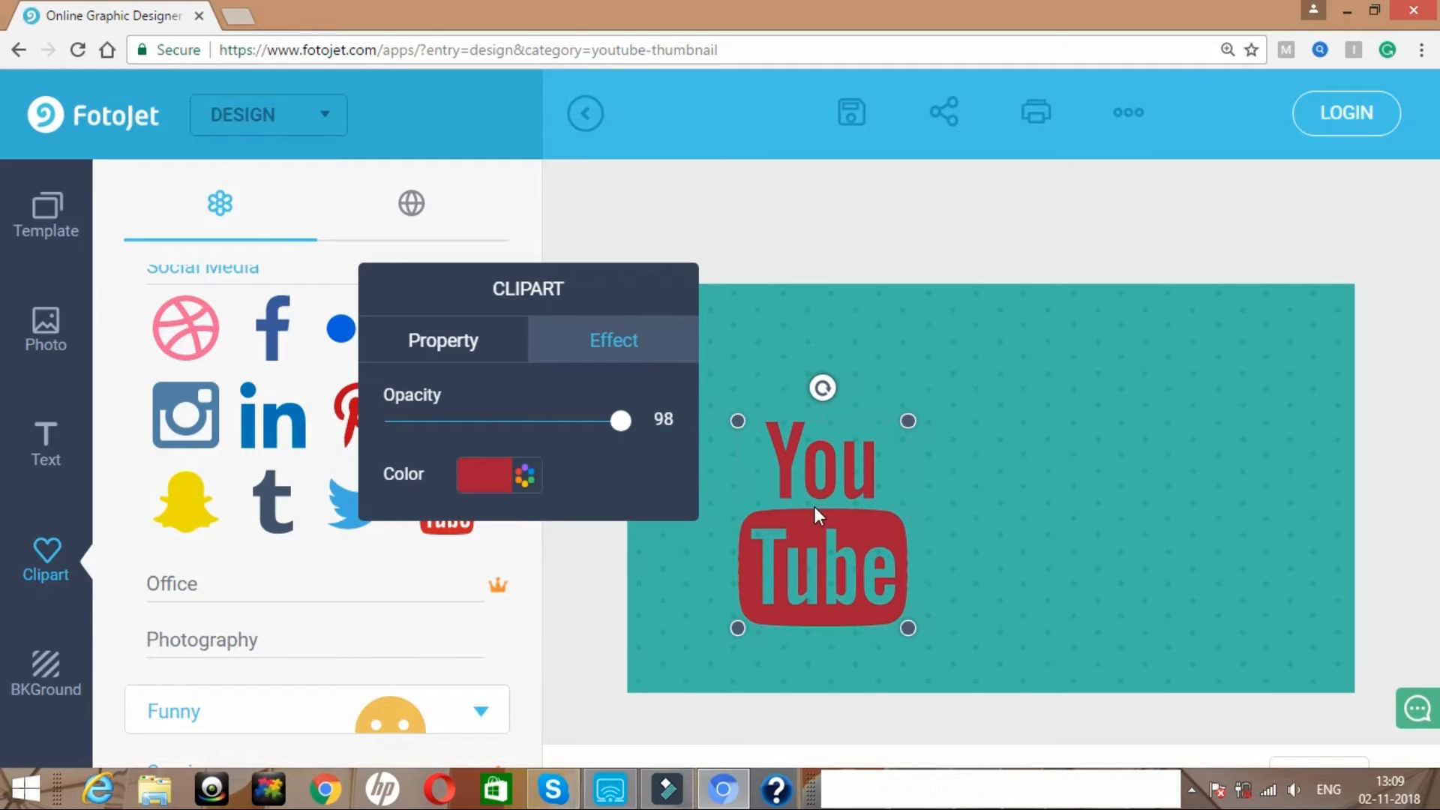
- Move the YouTube icon to the canvas's lower-left corner and enlarge it slightly
click(773, 540)
drag(854, 460, 794, 488)
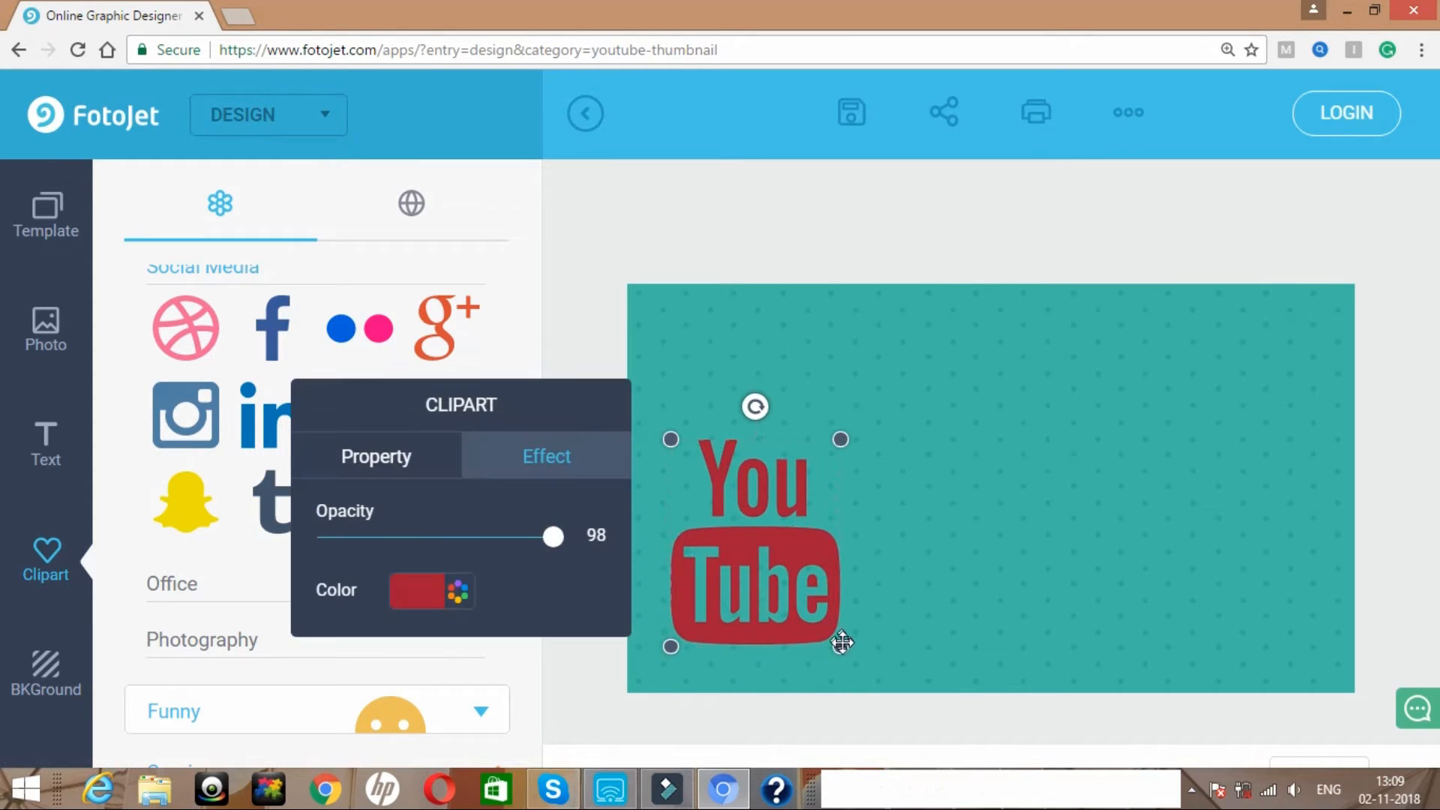
drag(841, 645, 898, 673)
drag(796, 674, 264, 348)
- Add an enlarged Facebook icon, centred horizontally on the canvas with its base level with the YouTube icon
click(264, 349)
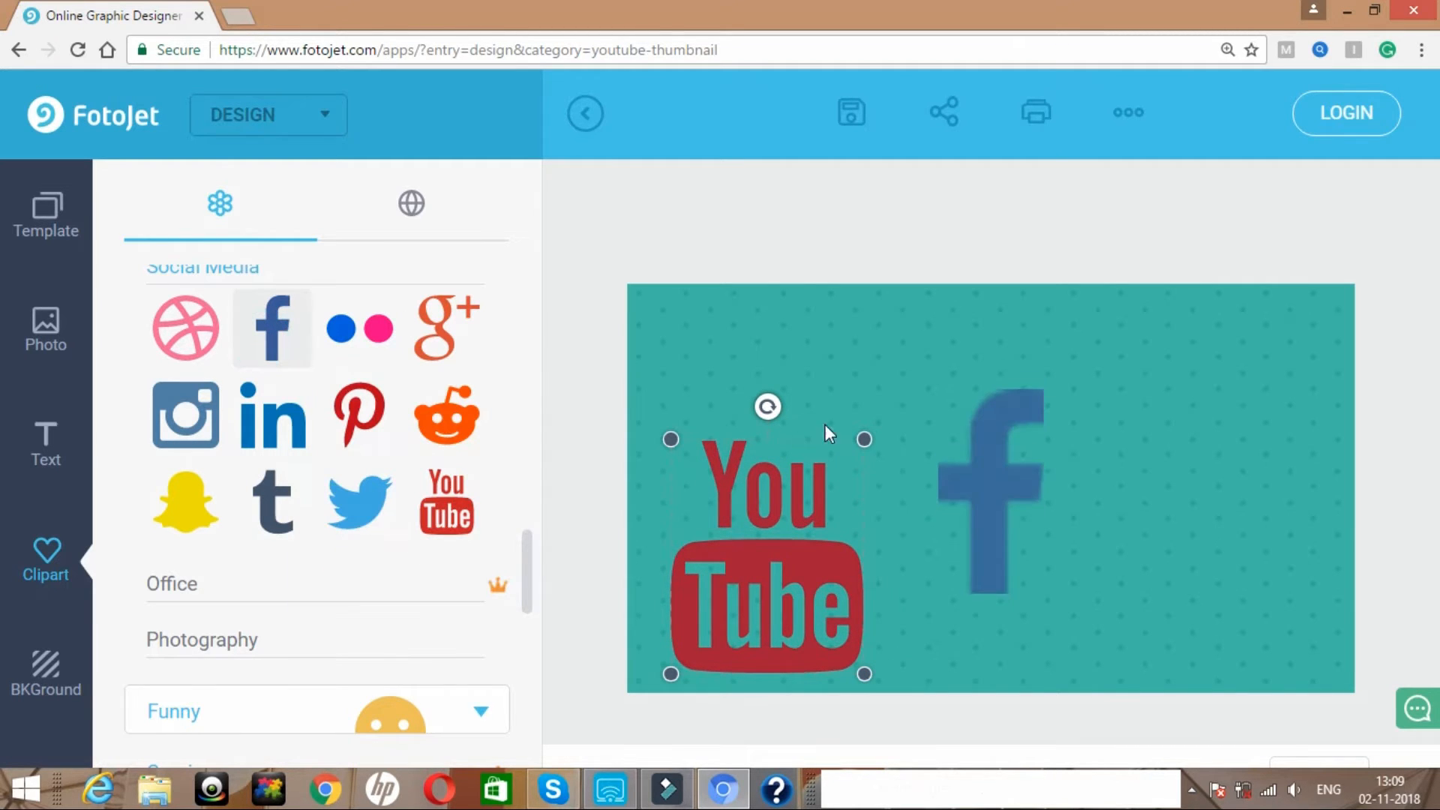
click(1019, 487)
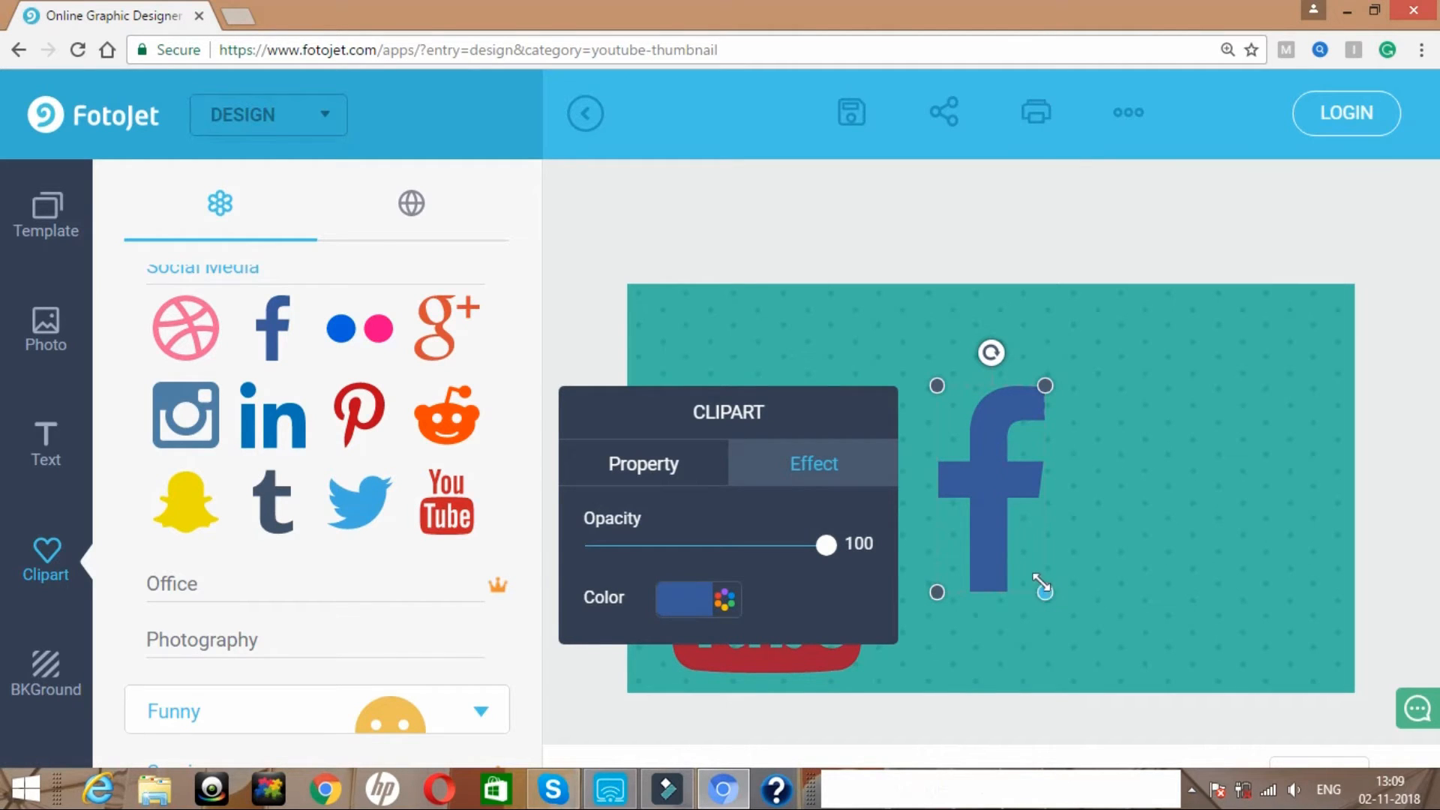
drag(1080, 628, 1077, 630)
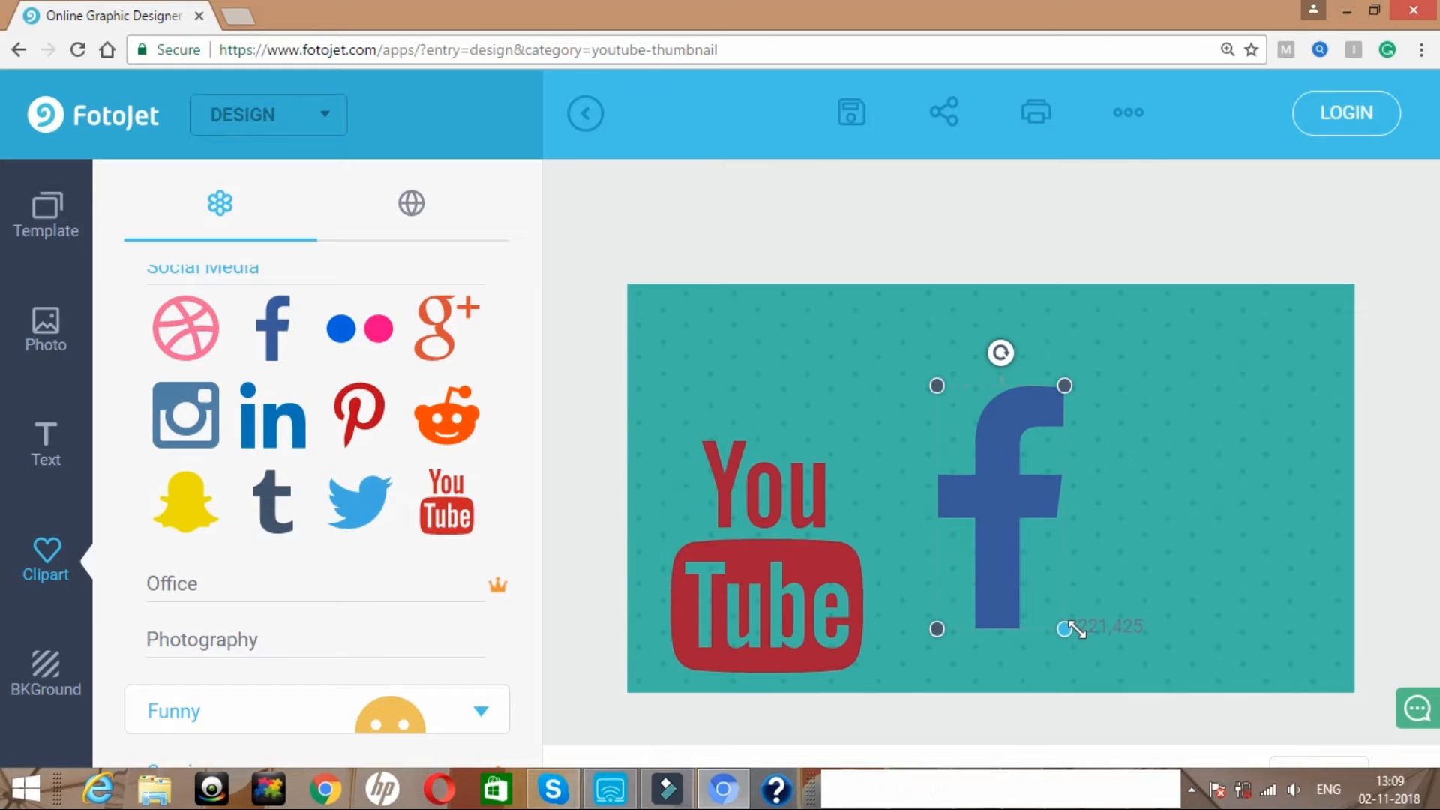
click(998, 526)
drag(1003, 520, 995, 561)
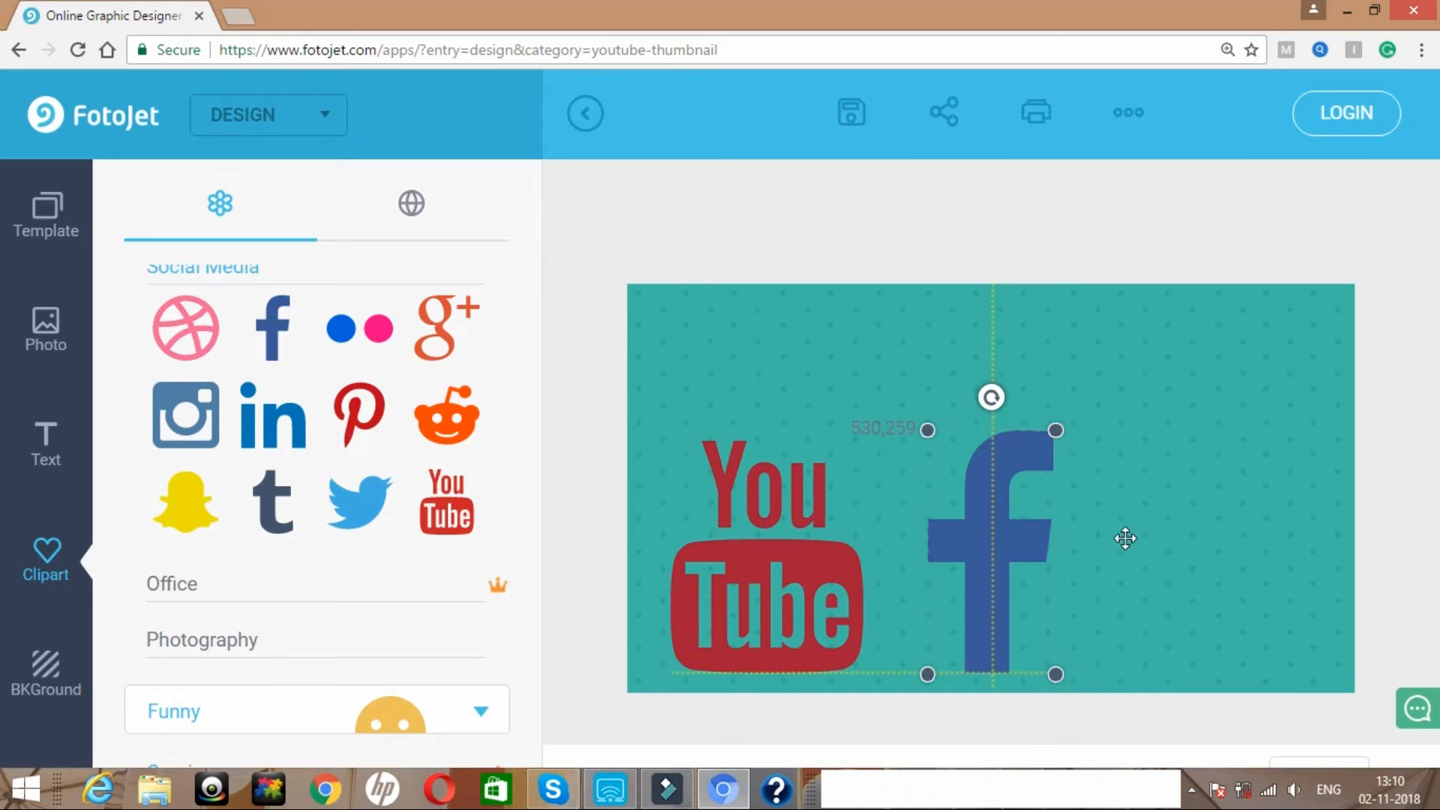
click(1149, 546)
- Recolour the Facebook icon, trying several blues from the palette and ending with the darkest one
click(953, 540)
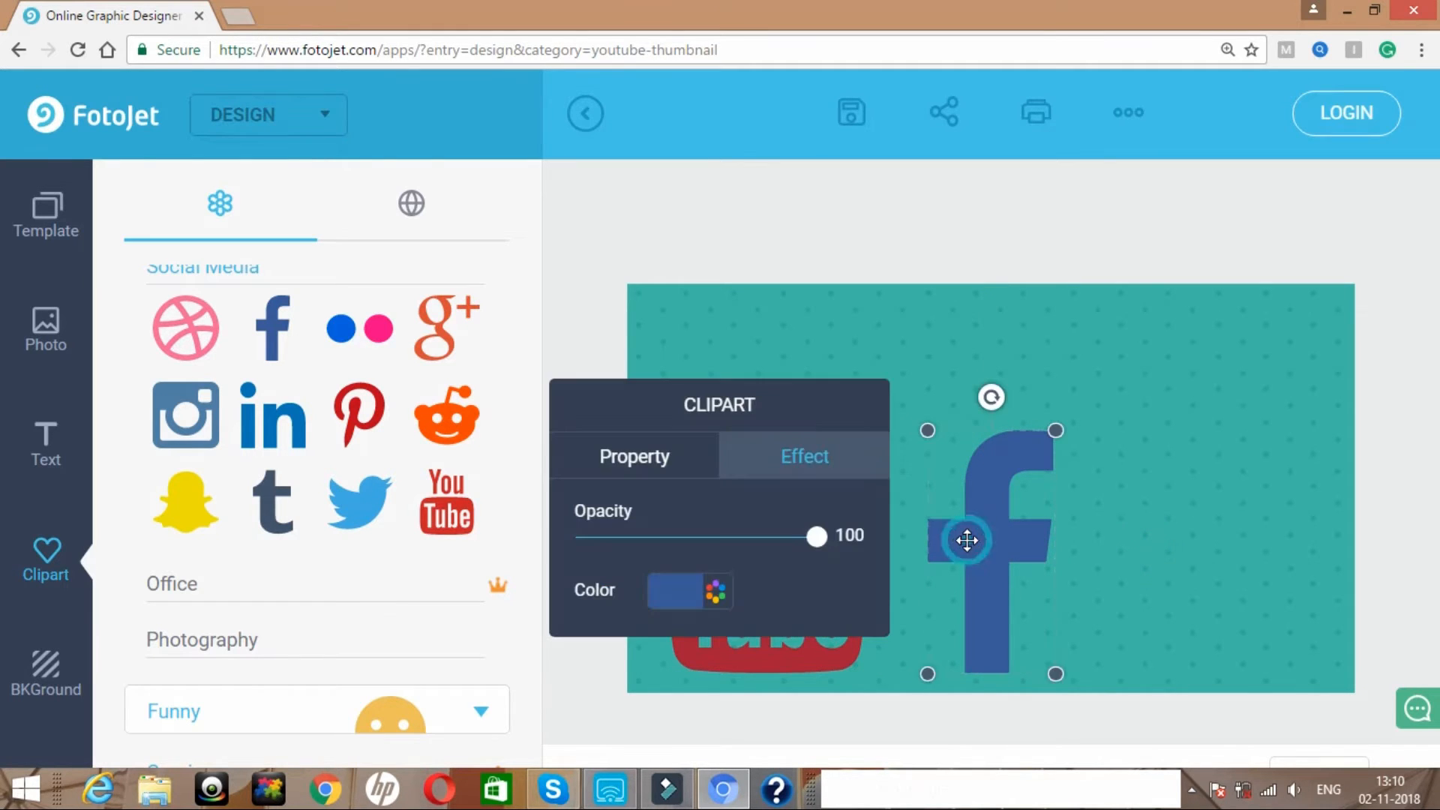
click(702, 600)
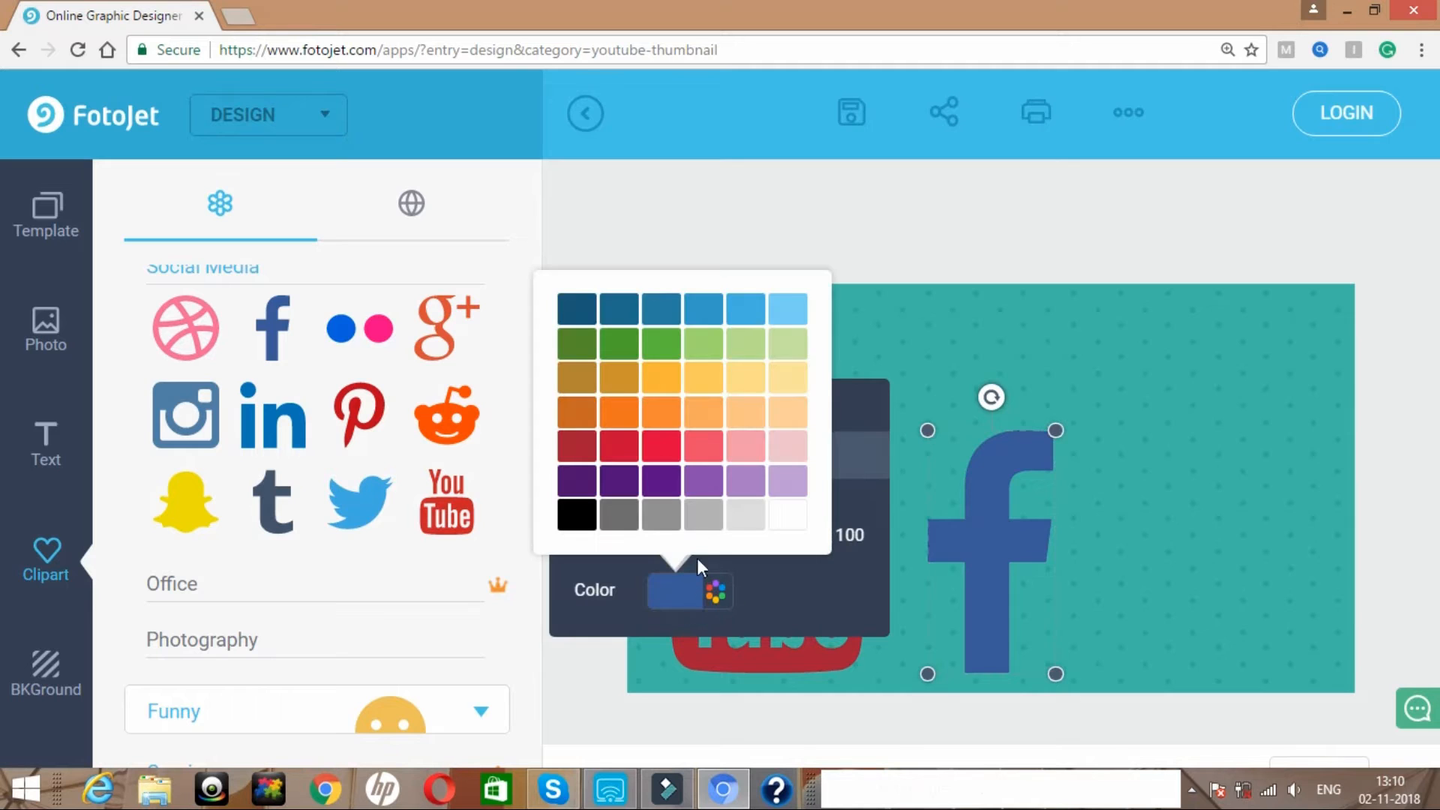
click(696, 308)
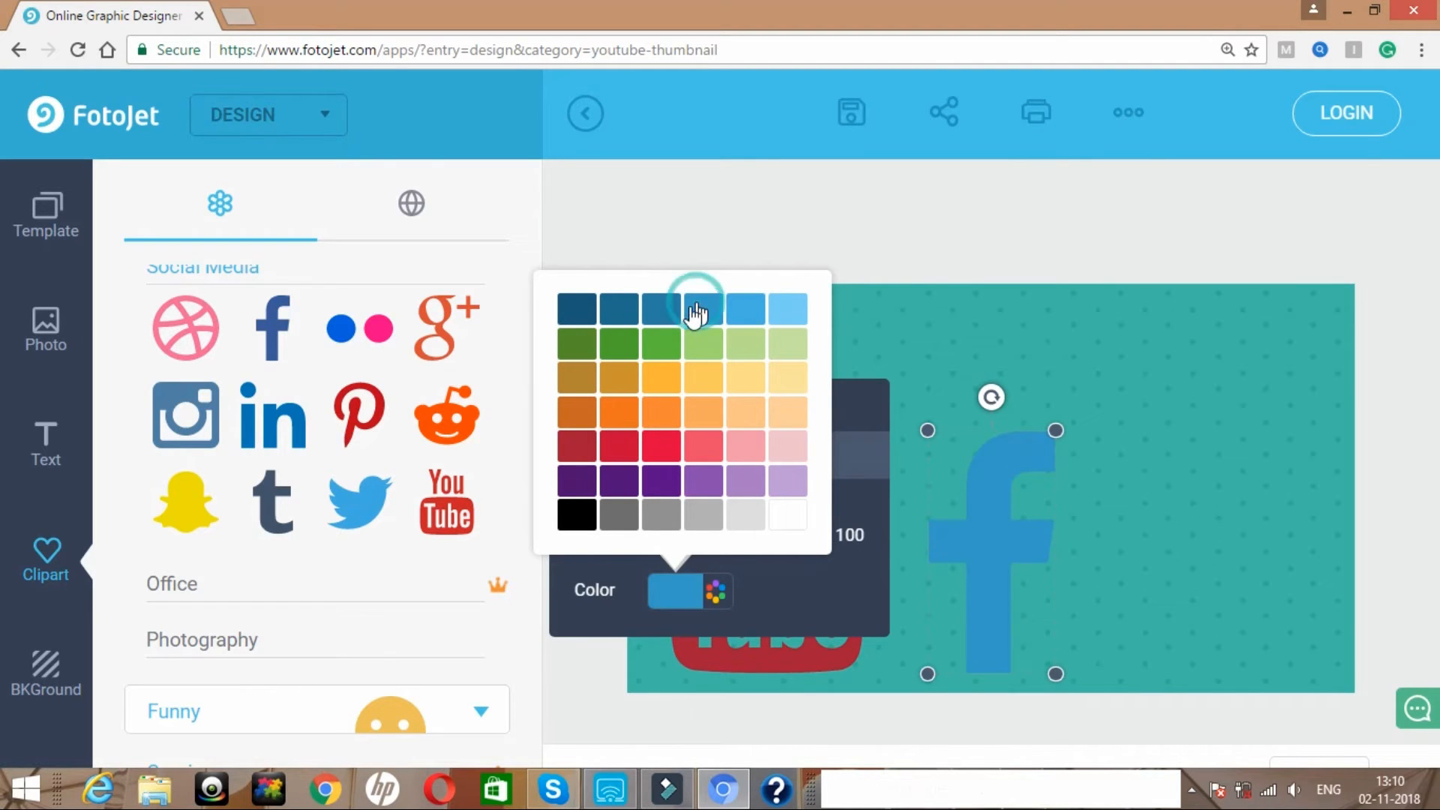
click(658, 314)
click(623, 314)
click(574, 313)
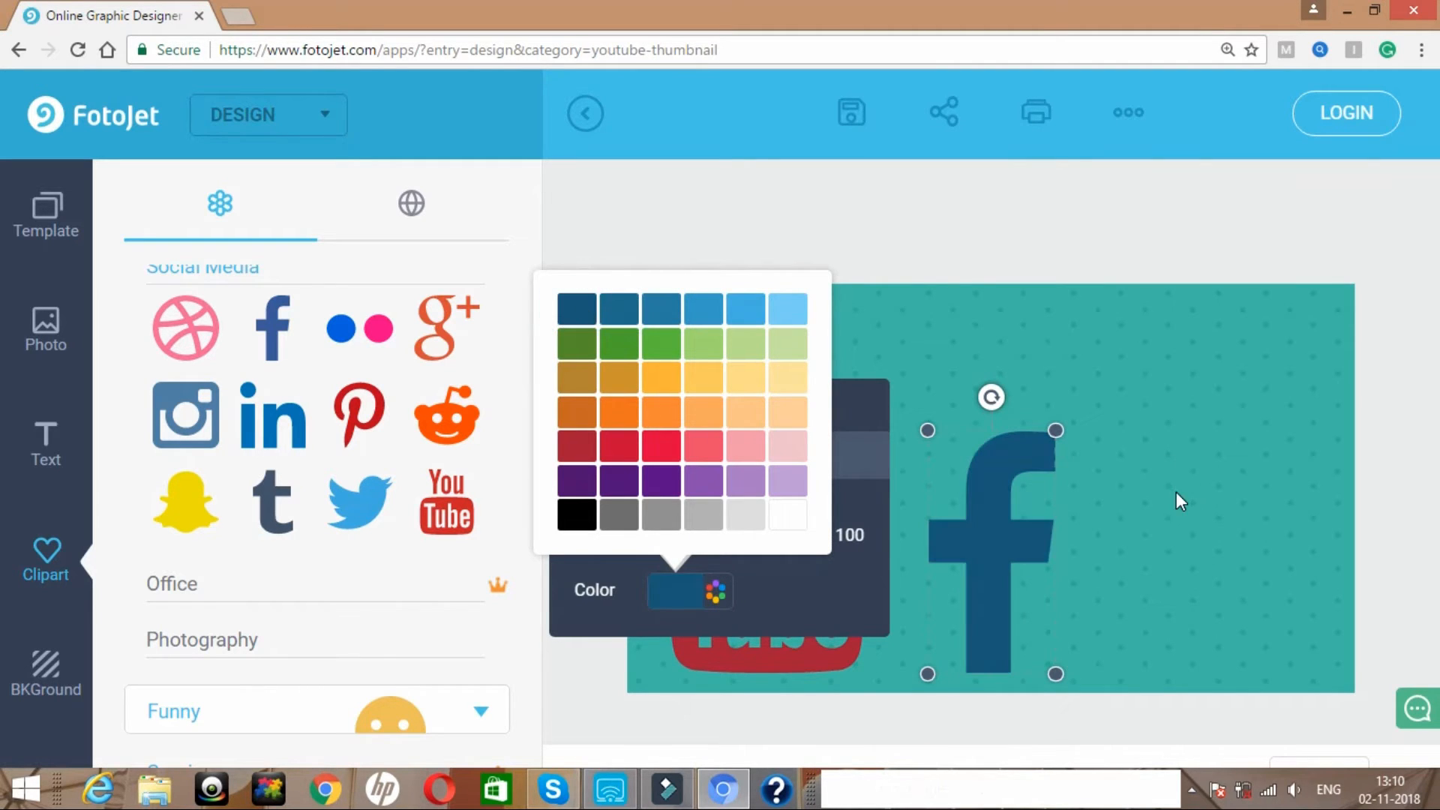
click(908, 323)
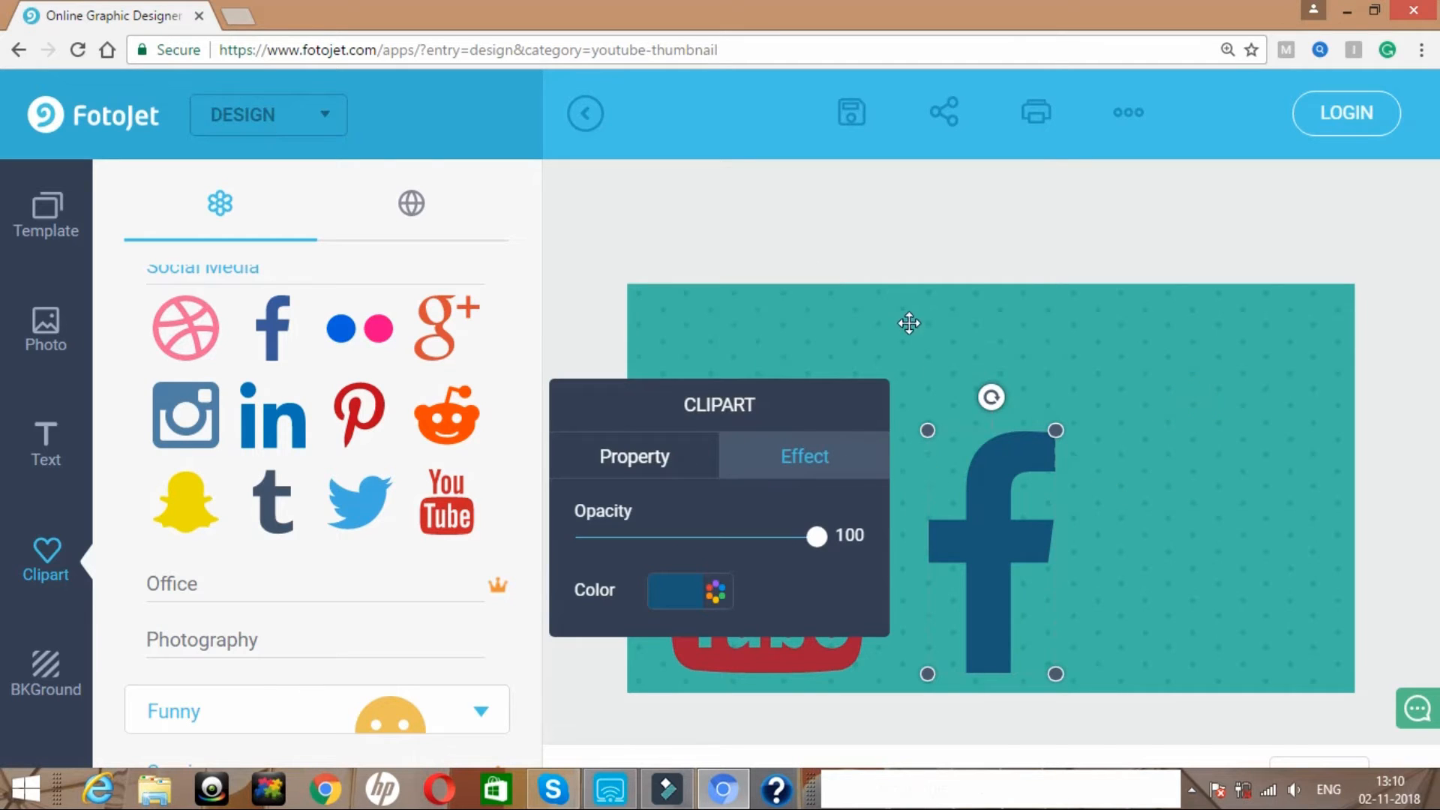
- Enlarge the YouTube icon slightly and realign its bottom edge with the base of the Facebook icon
click(771, 510)
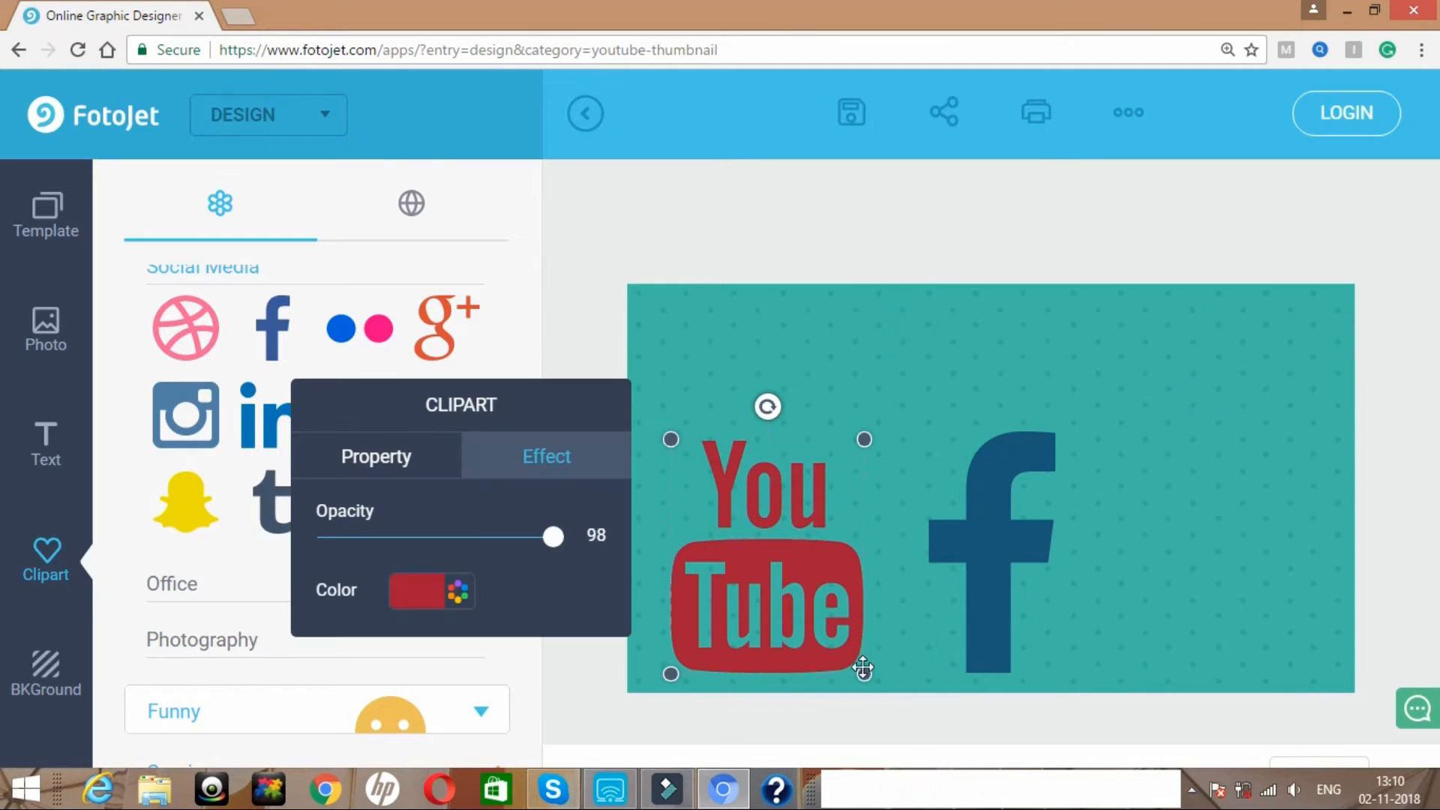
drag(868, 677, 870, 680)
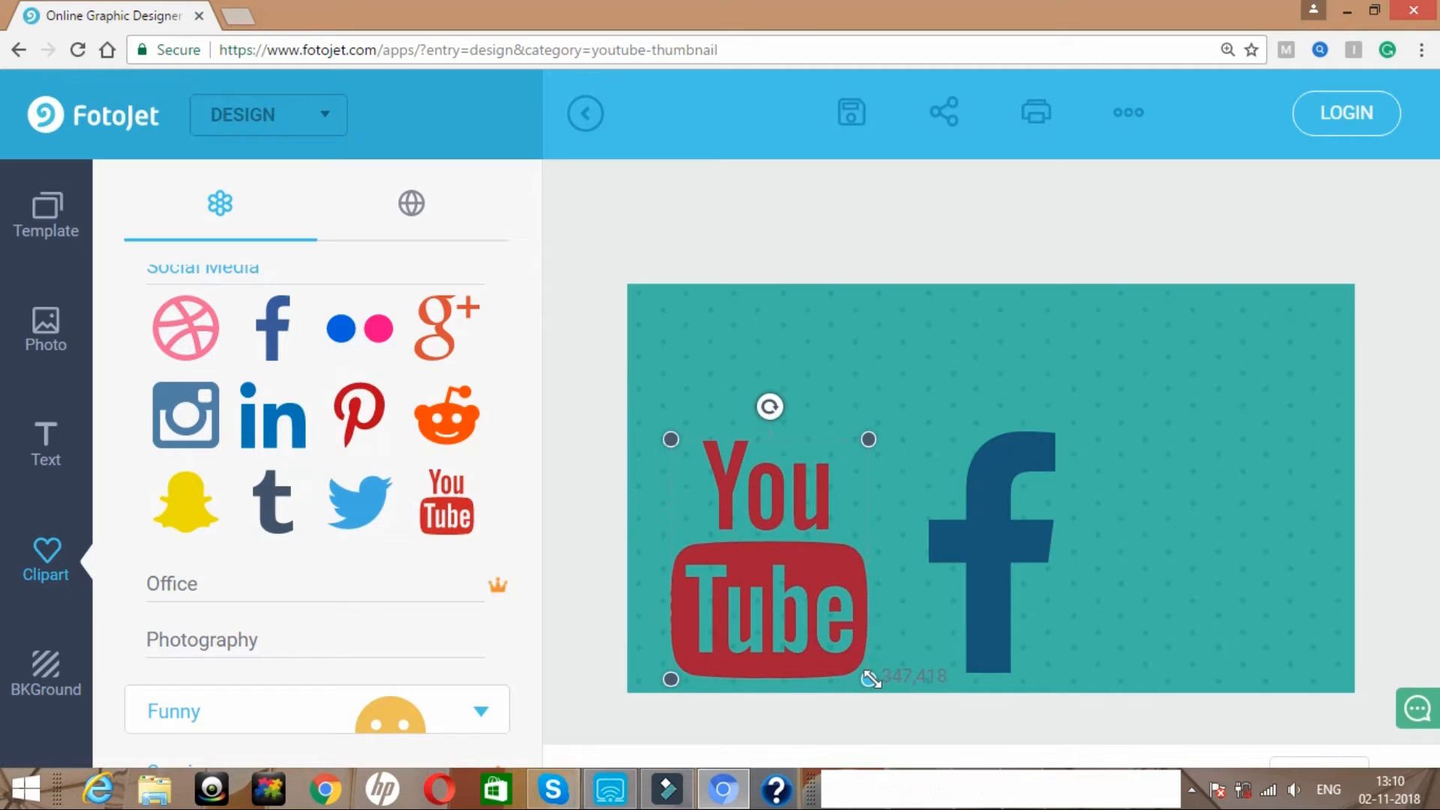
click(768, 664)
drag(768, 664, 766, 667)
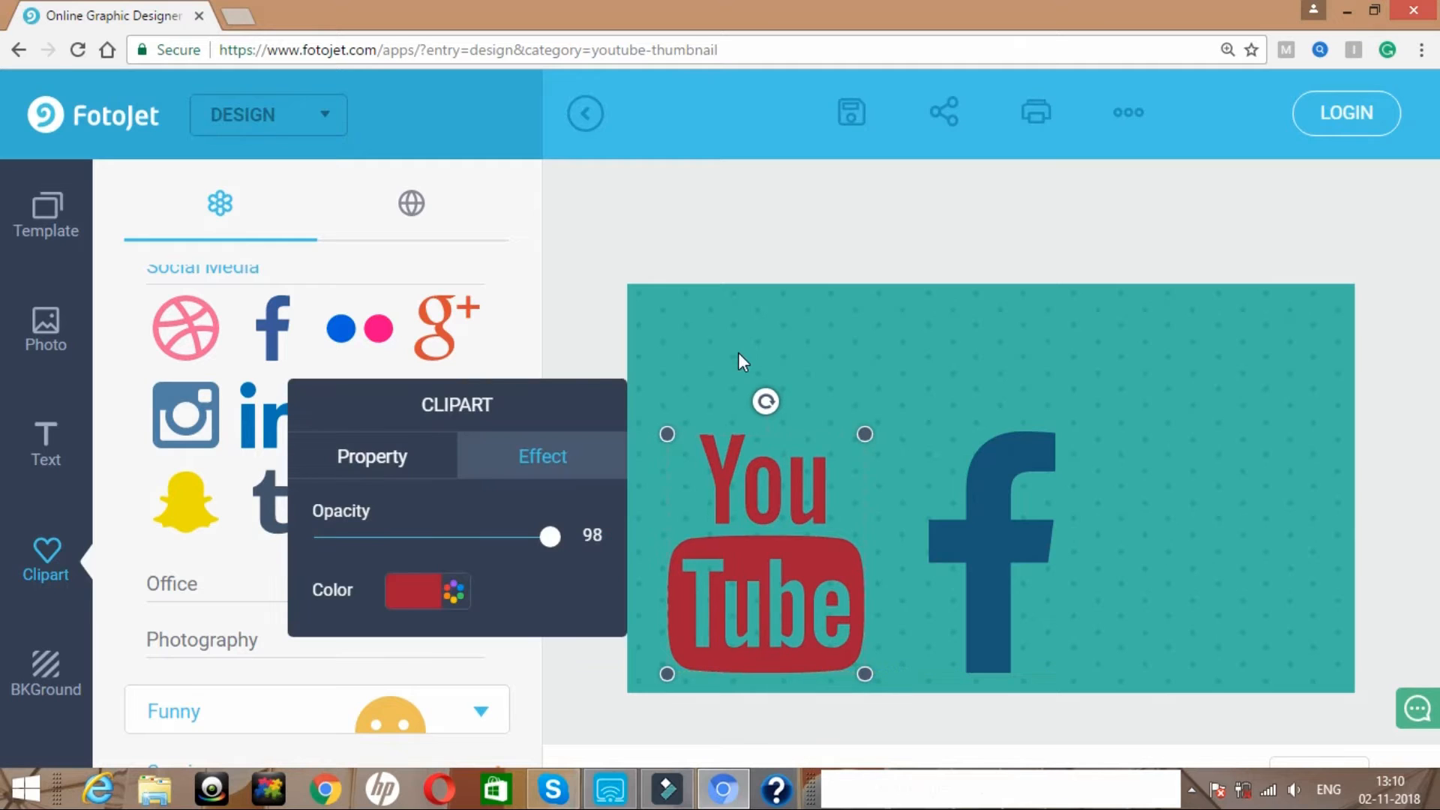
click(704, 333)
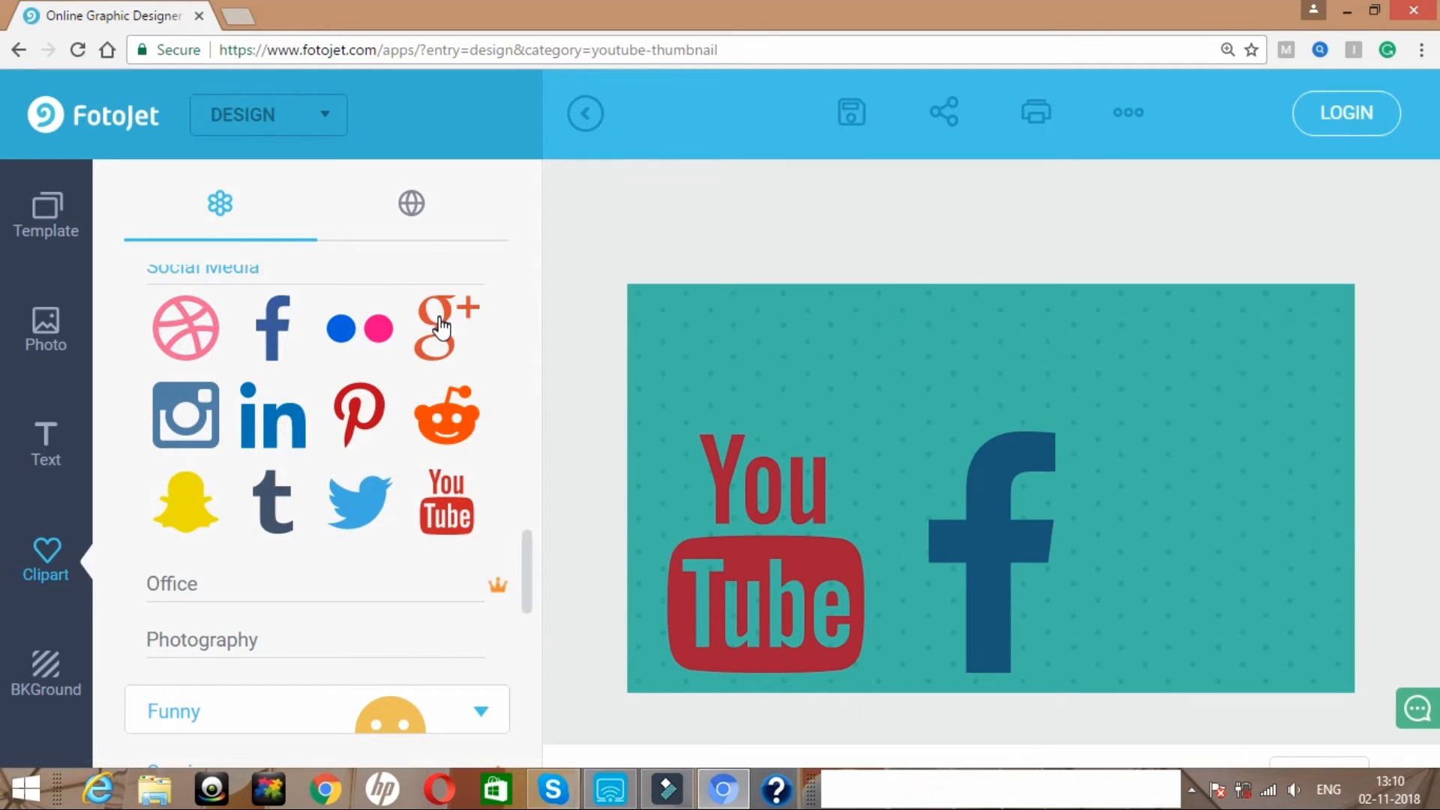
- Add an enlarged Google+ icon to the right of the Facebook icon, level with the other two icons
click(441, 328)
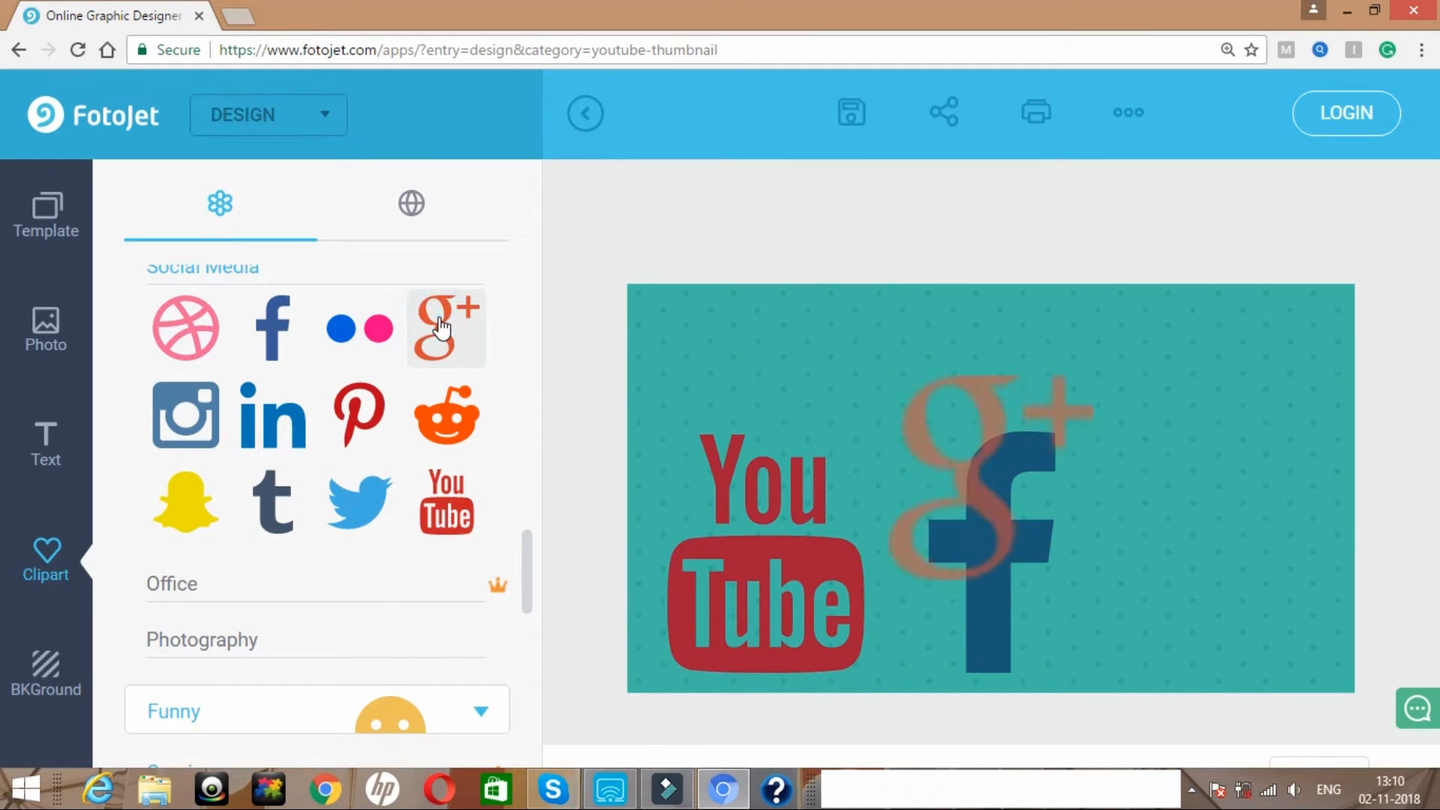
drag(979, 458, 1213, 507)
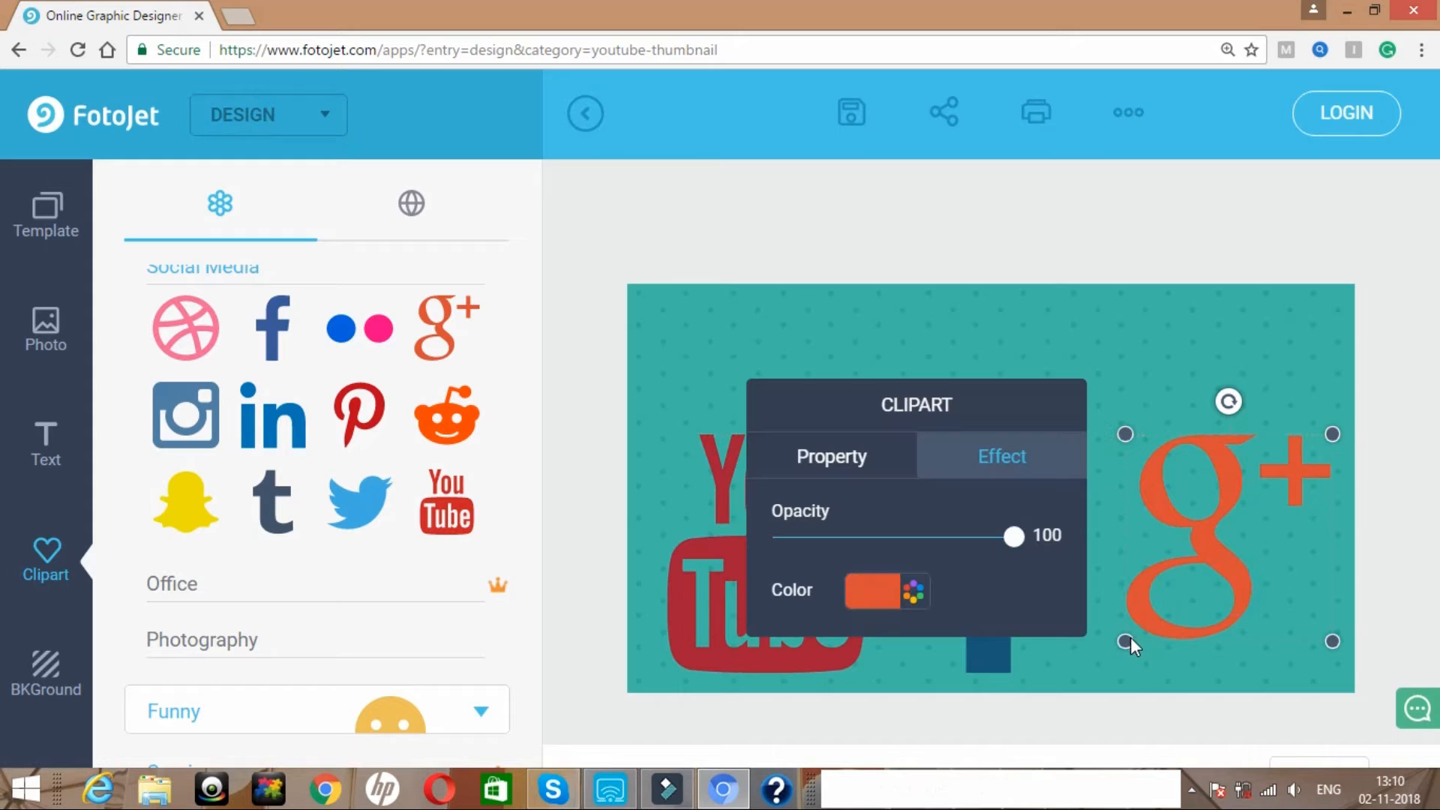
drag(1125, 640, 1100, 667)
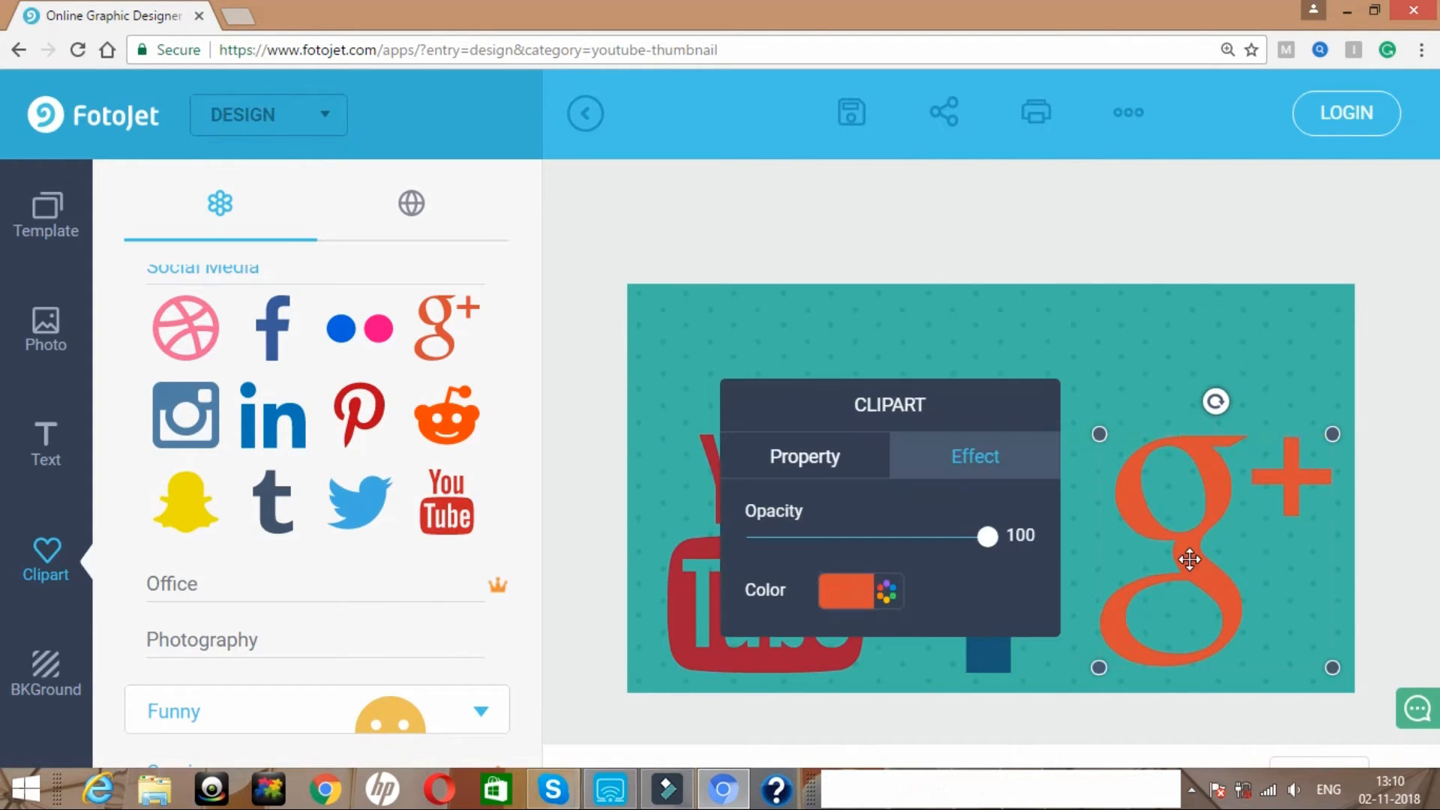
drag(1190, 557, 1194, 560)
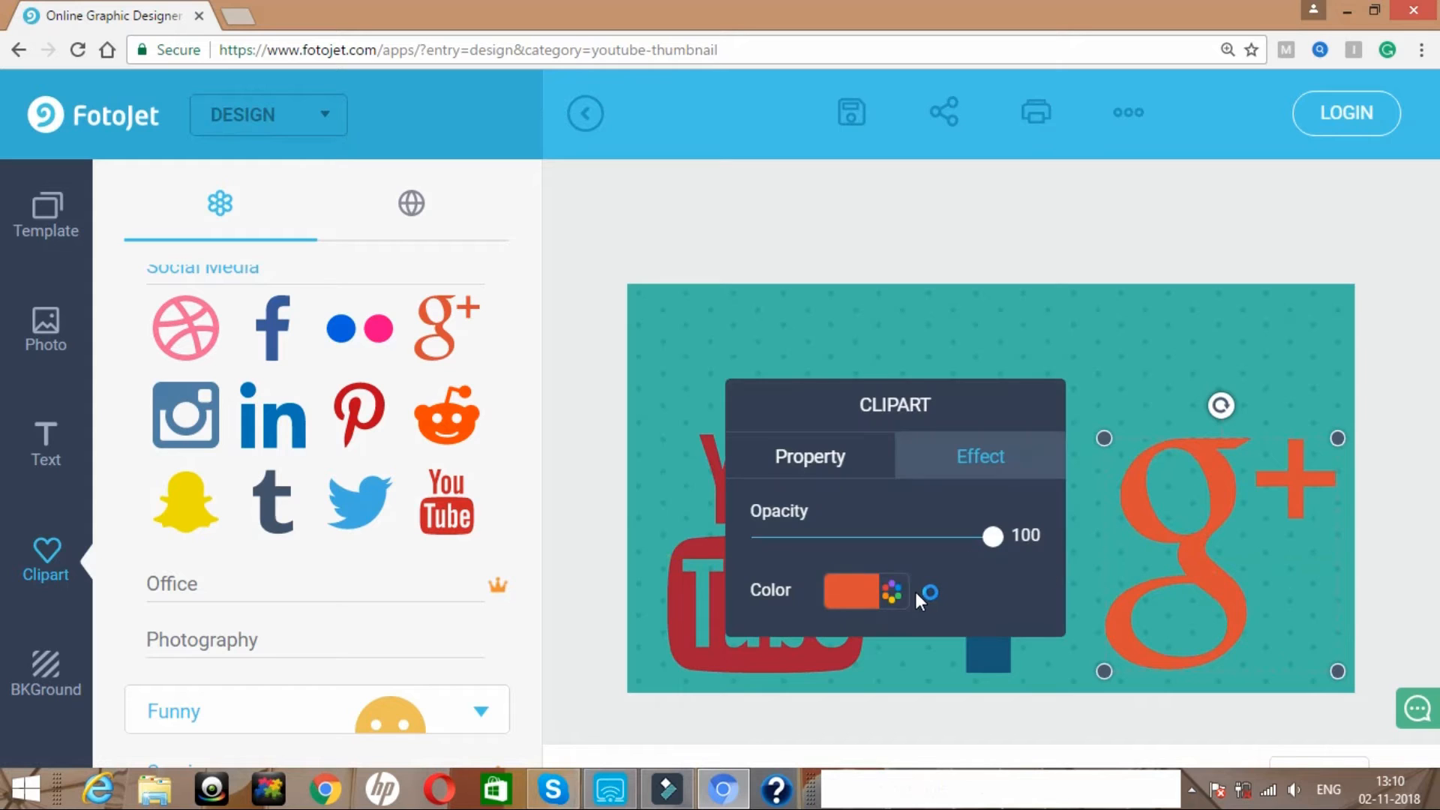
- Set the Google+ icon to a custom dark red, 770101
click(891, 592)
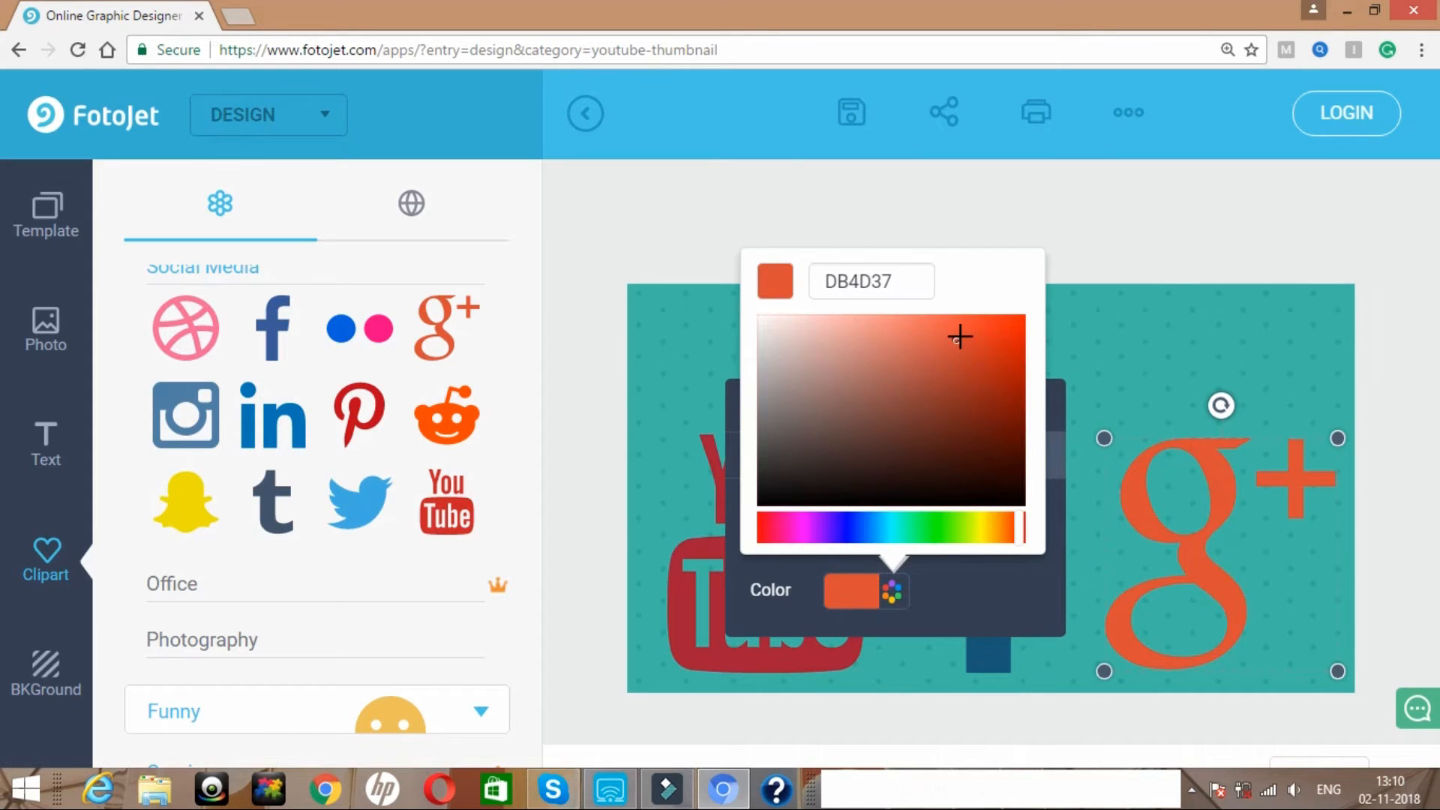
drag(956, 342, 1021, 415)
drag(997, 520, 734, 520)
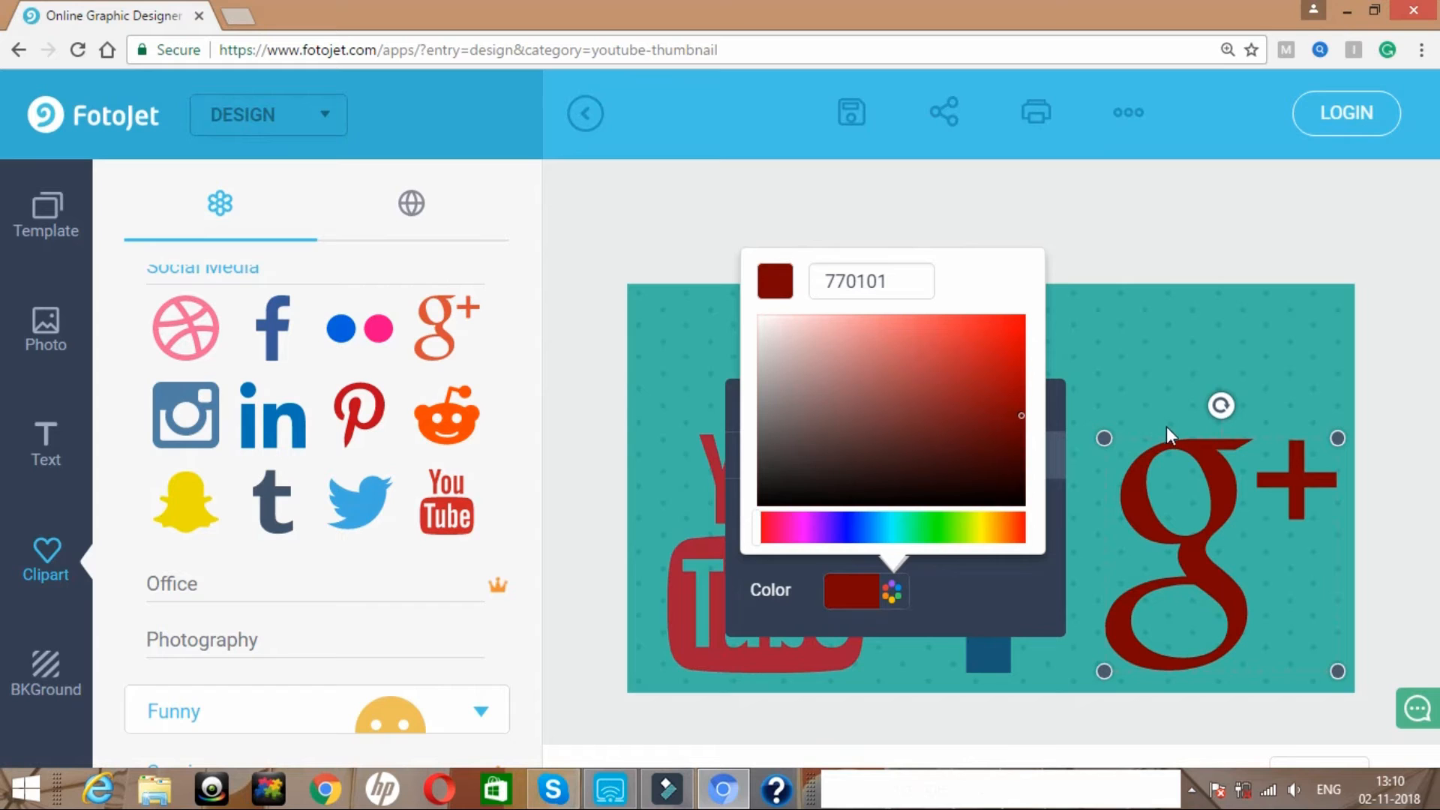
- Move the Google+ icon slightly to the right so it meets the right edge of the thumbnail
click(1301, 315)
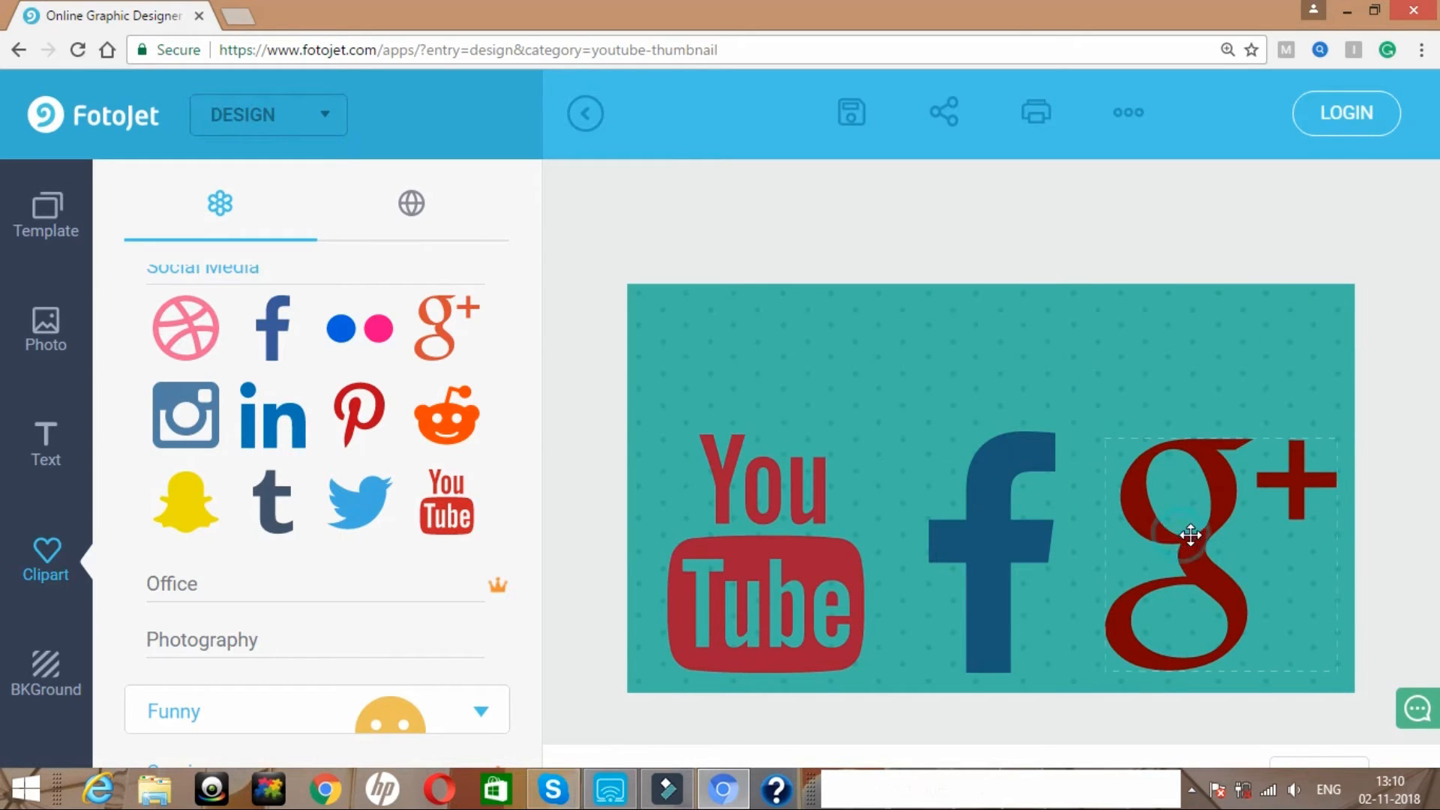
drag(1185, 536, 1198, 535)
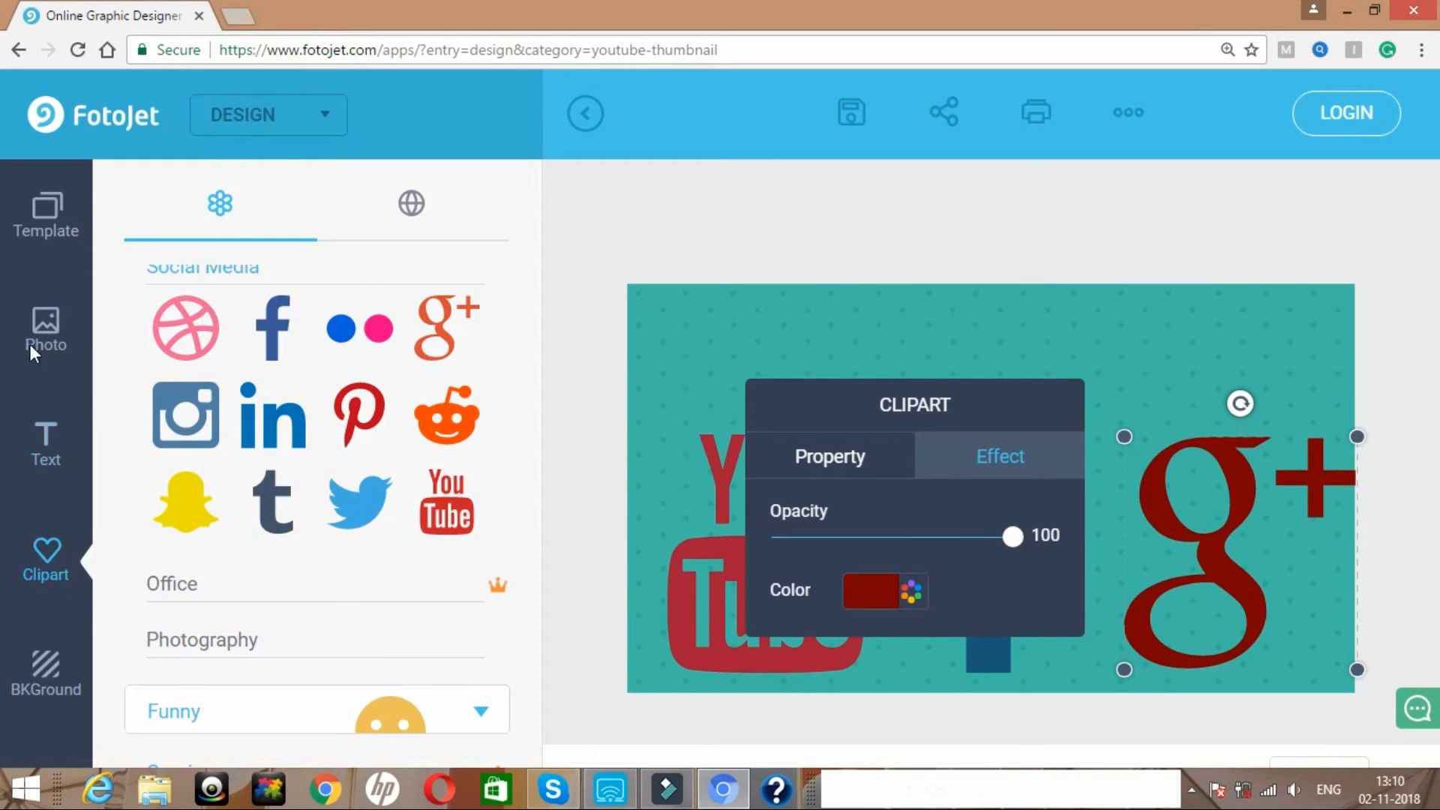
- Add a text object in the bold black Roboto Condensed sample style and place it above the Facebook icon
click(46, 444)
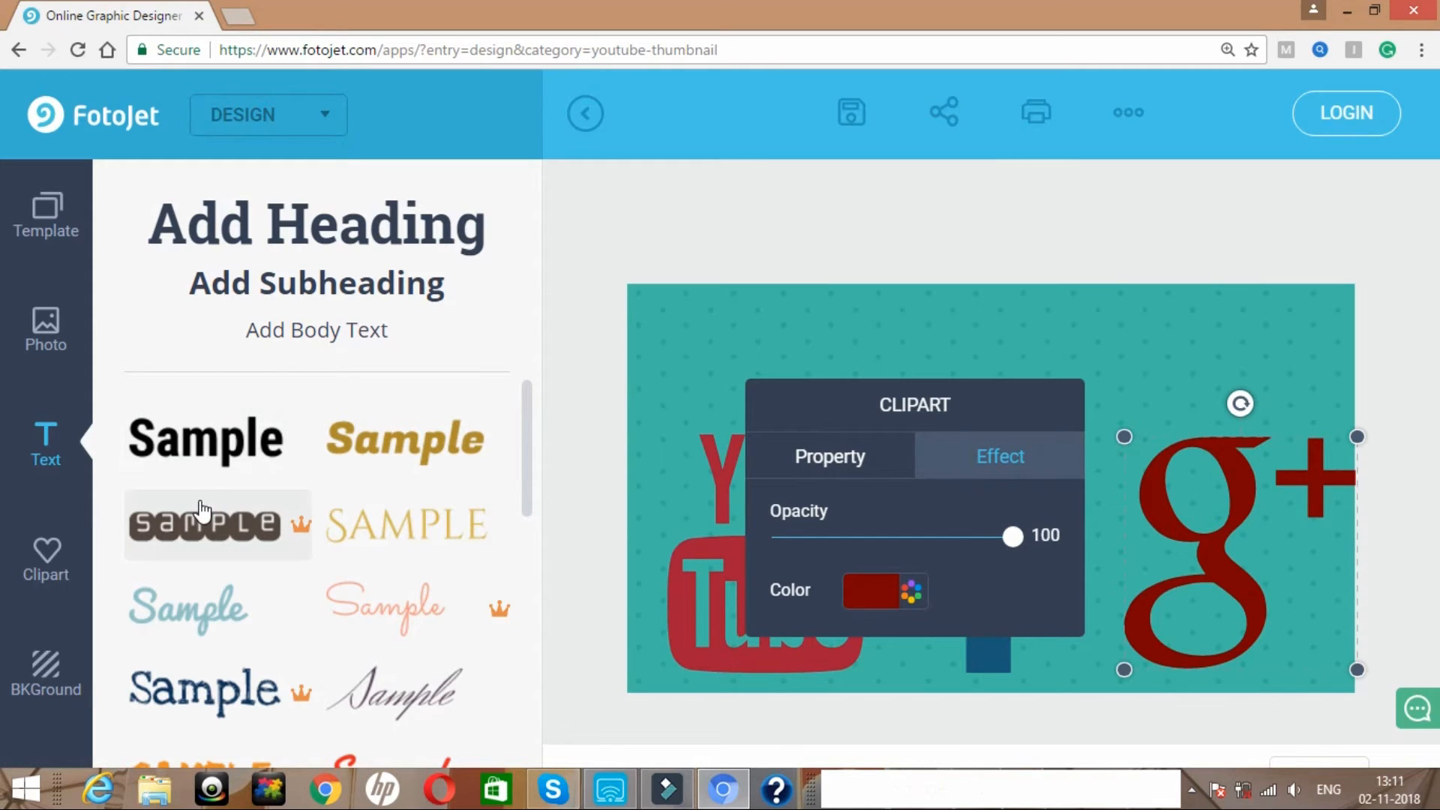
click(207, 454)
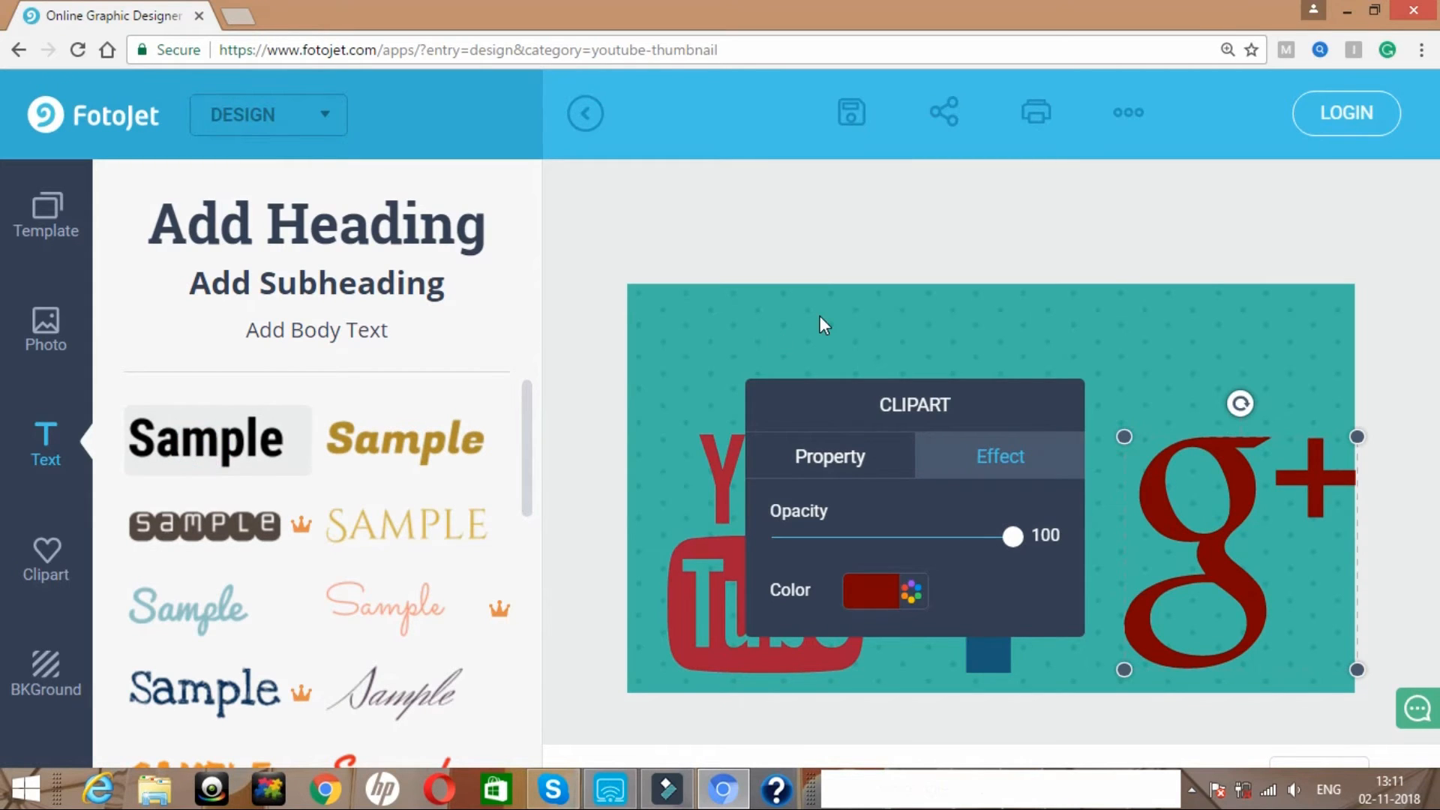
double_click(967, 486)
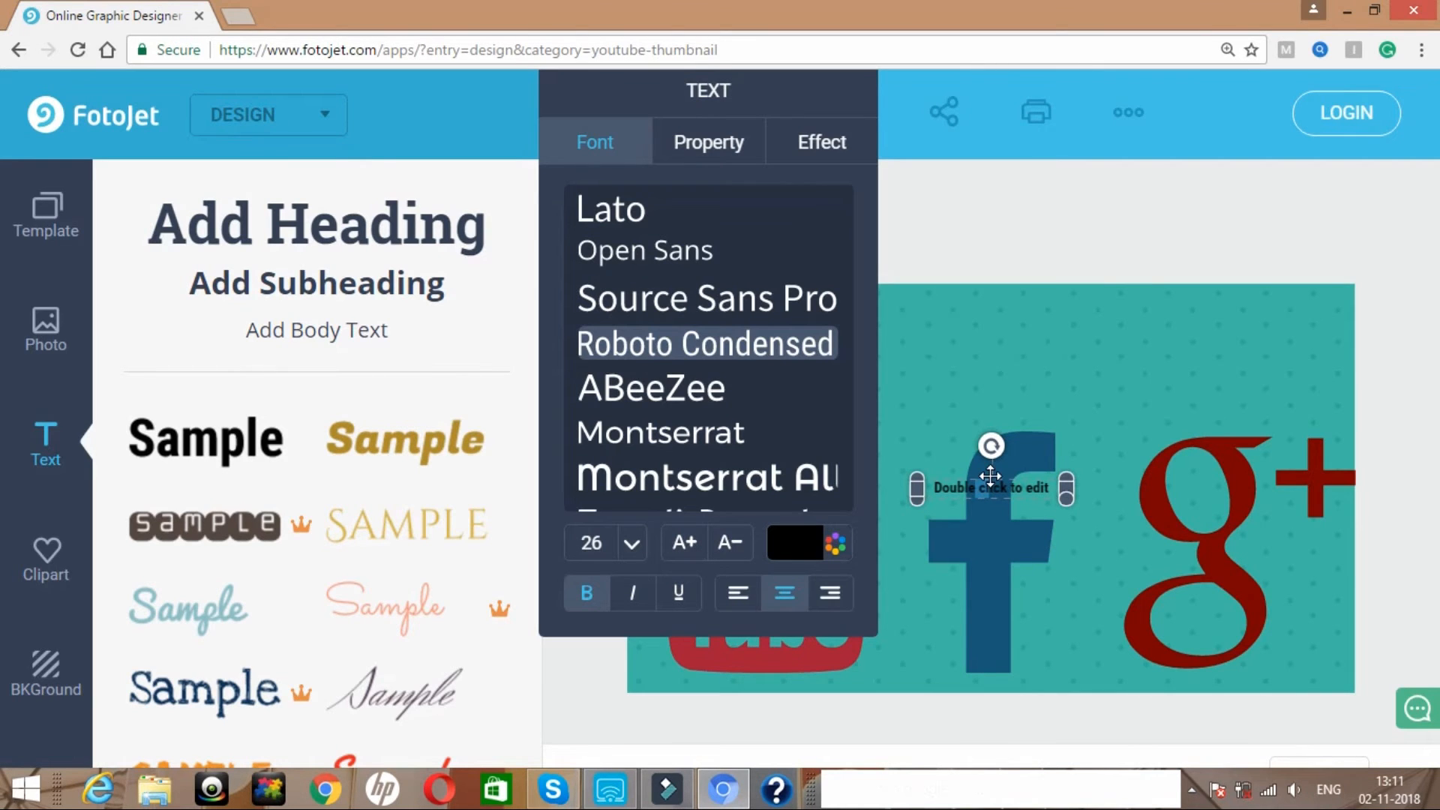
drag(995, 418, 945, 366)
- Replace the placeholder text with "HOW TO MAKE THUMBNAIL ONLINE FOR FREE"
click(942, 424)
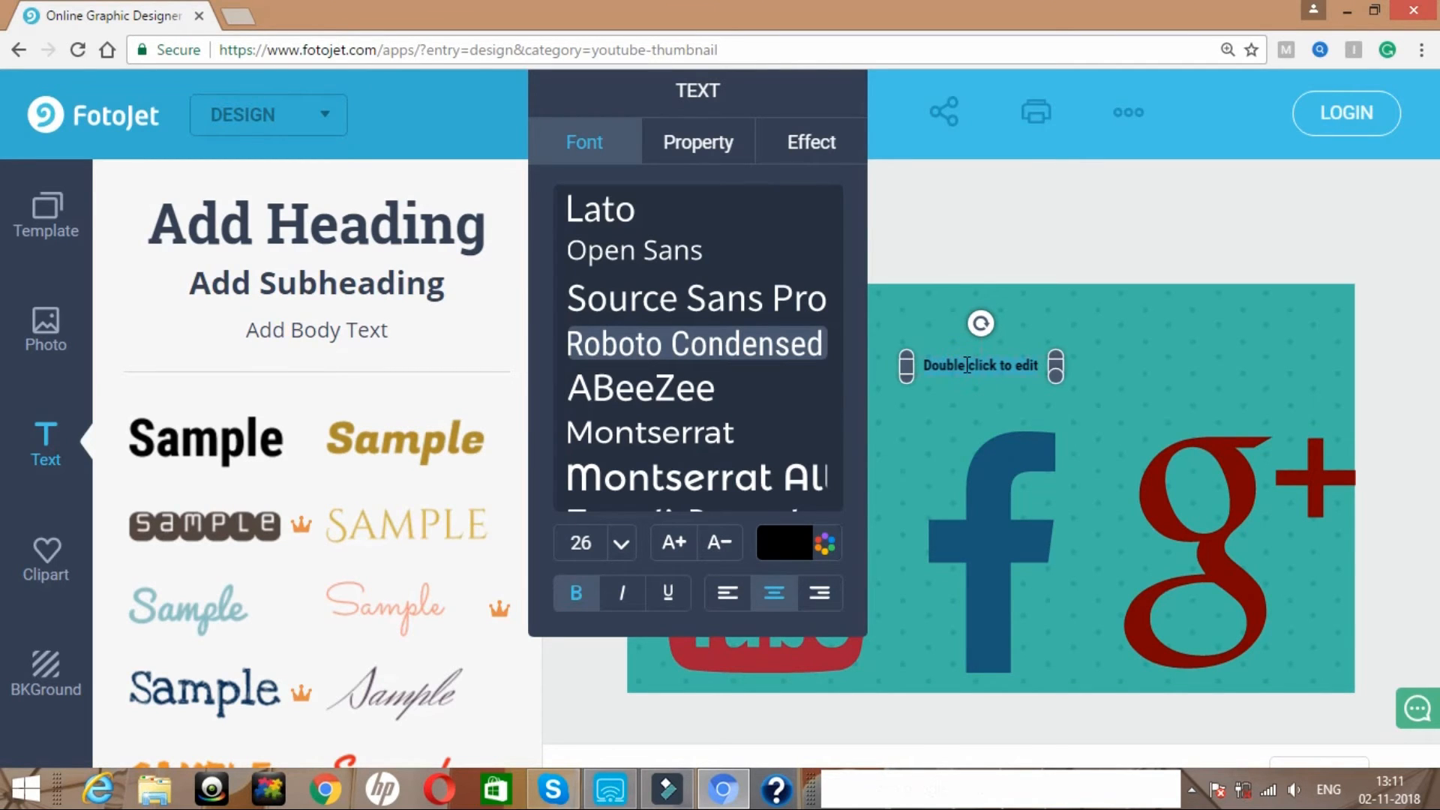
key(BackSpace)
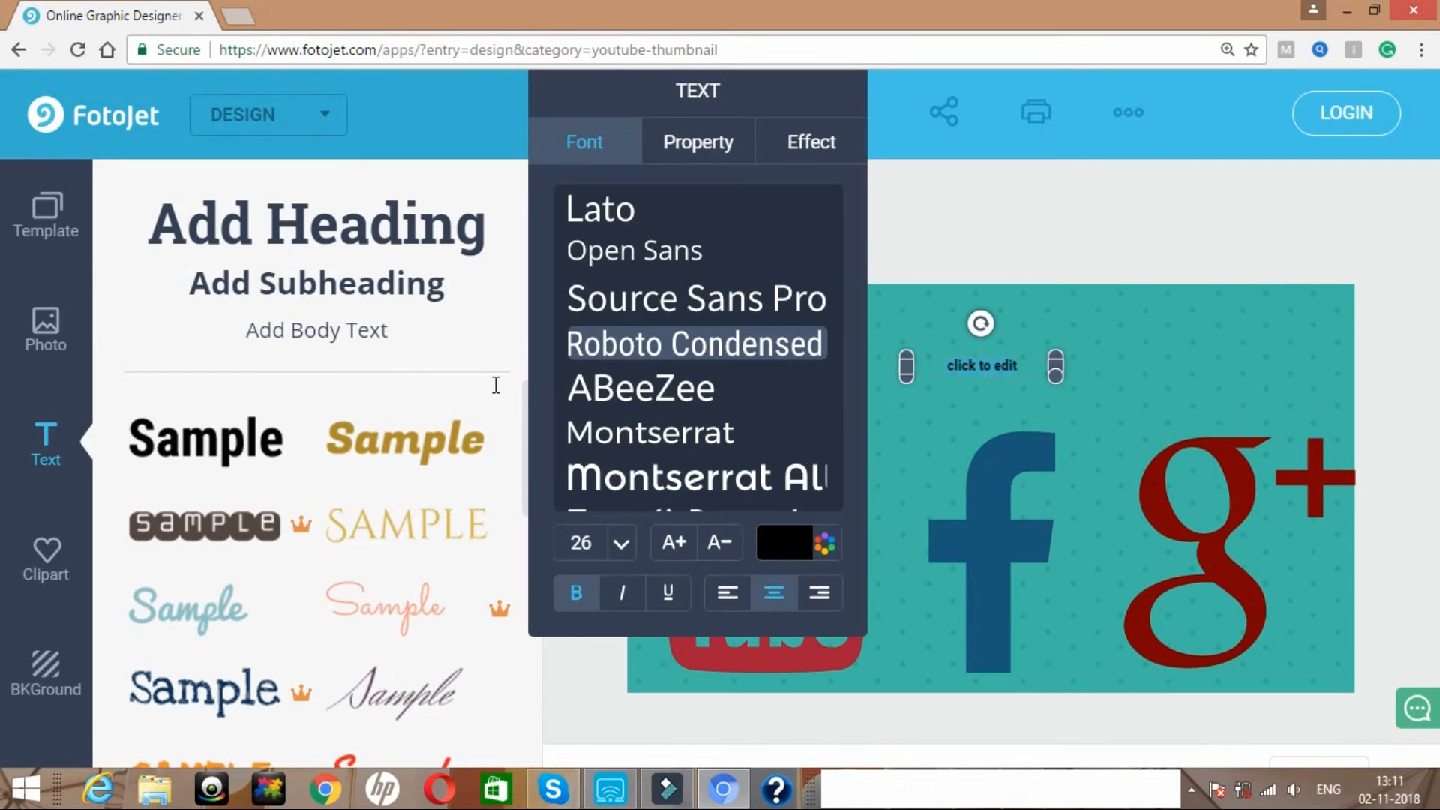
text(HOW)
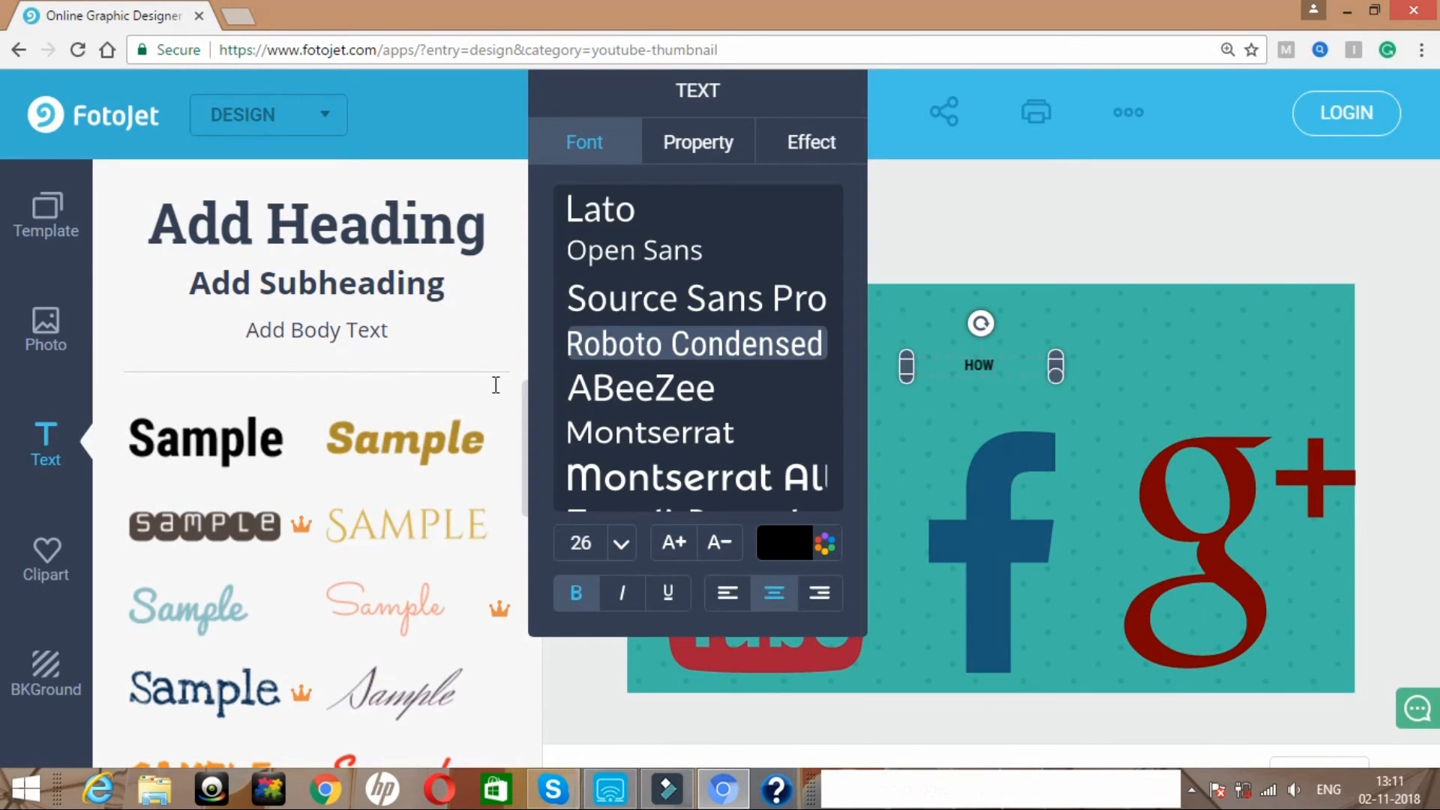
text( TO MAKE THU)
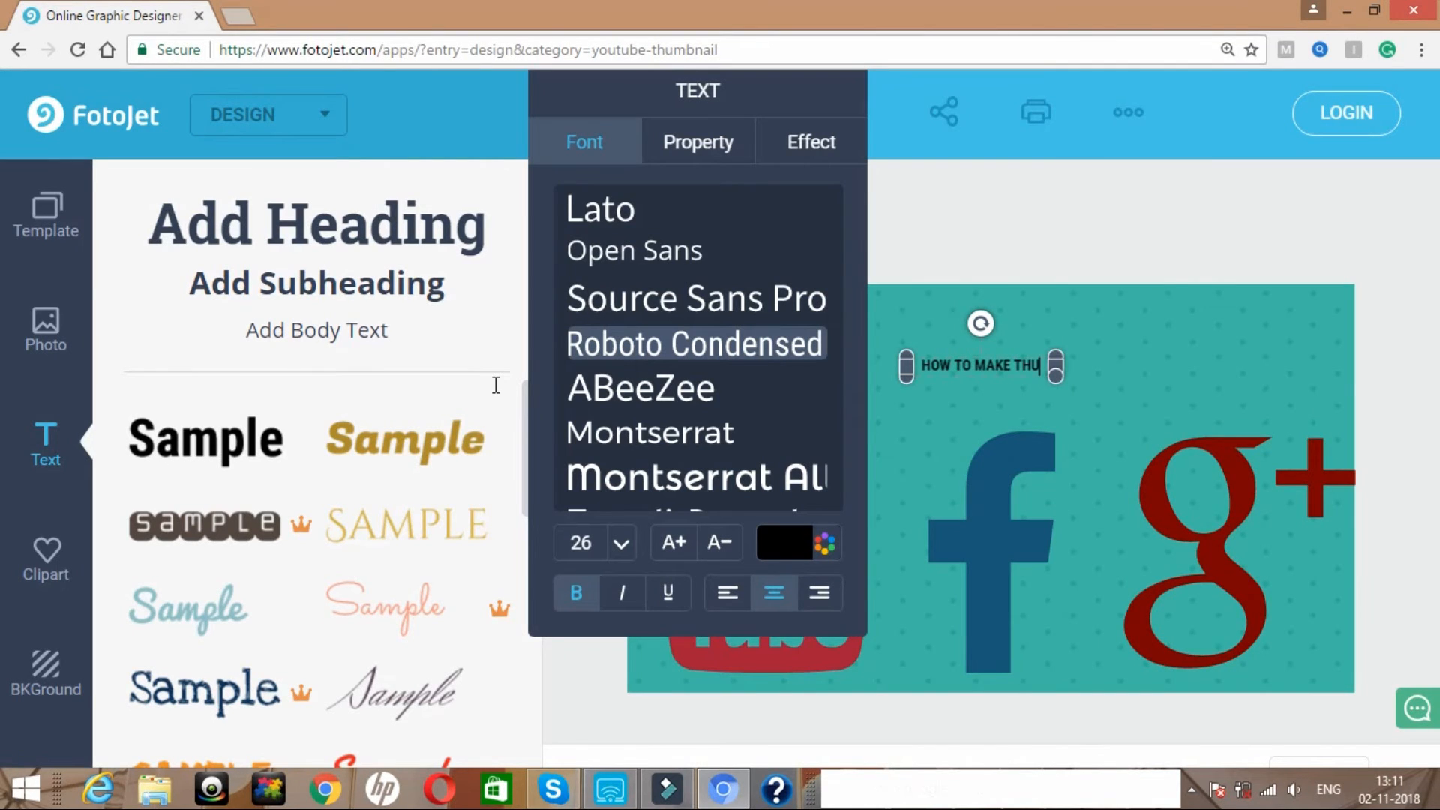
text(MB)
text(NAIL O)
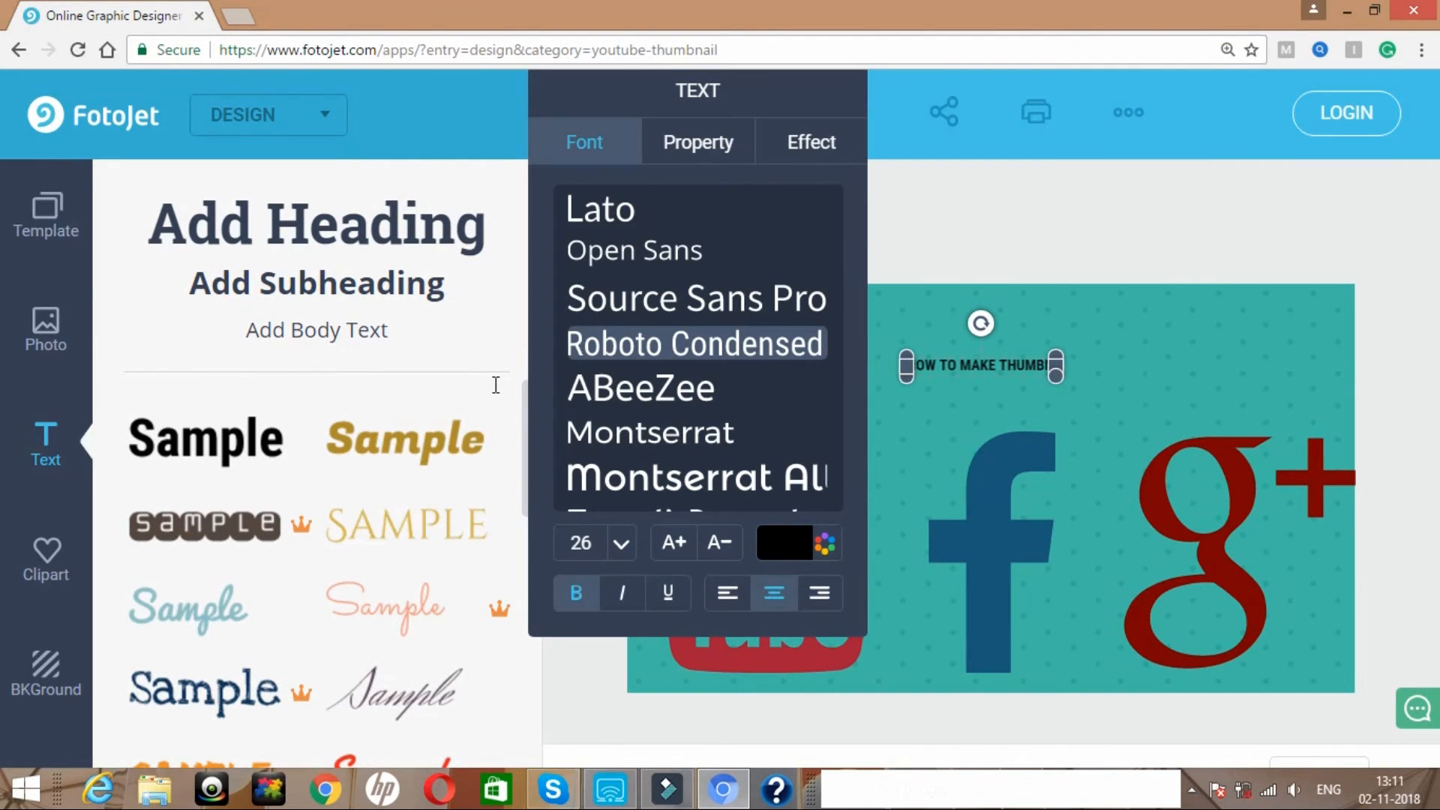
text(NLINE)
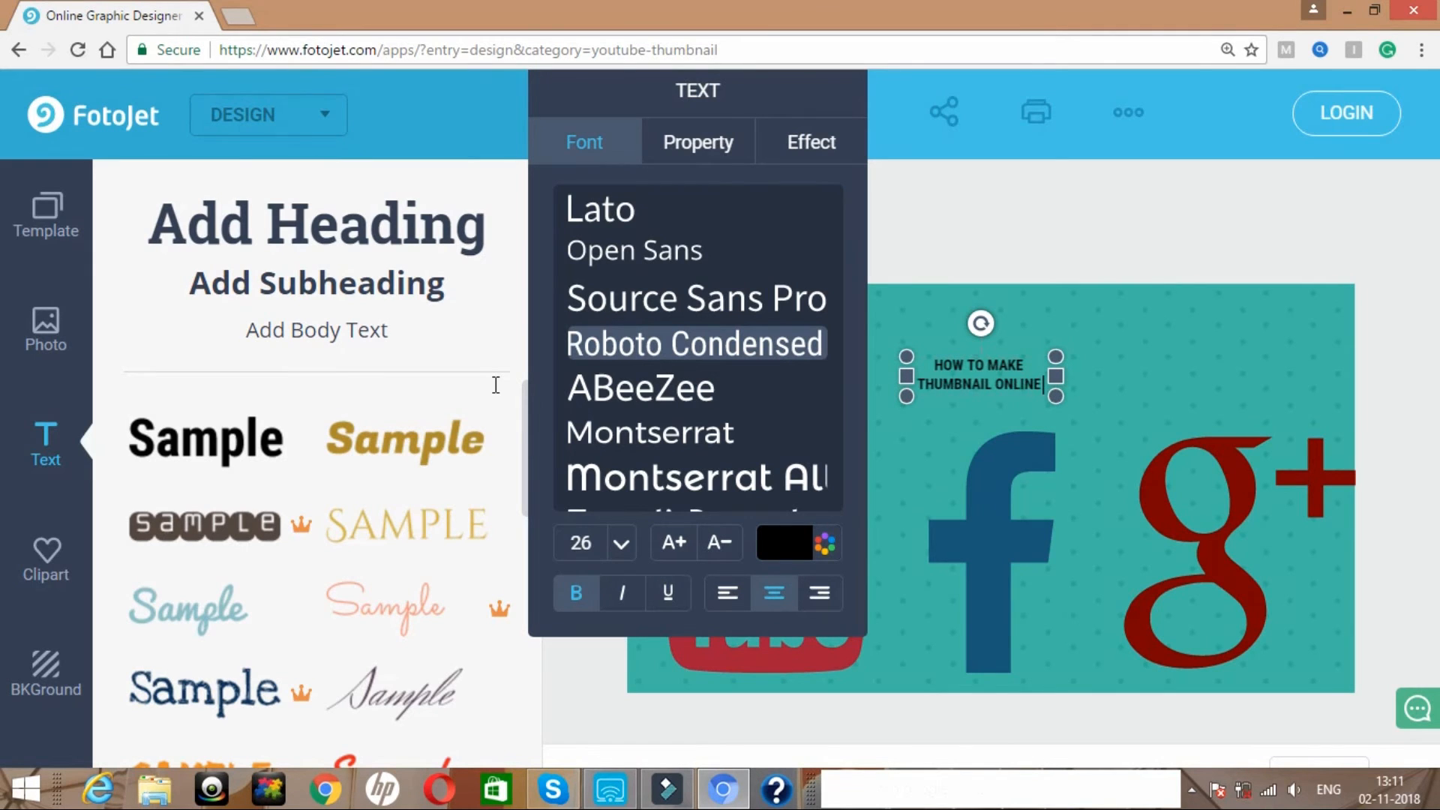
text( FOR FREE)
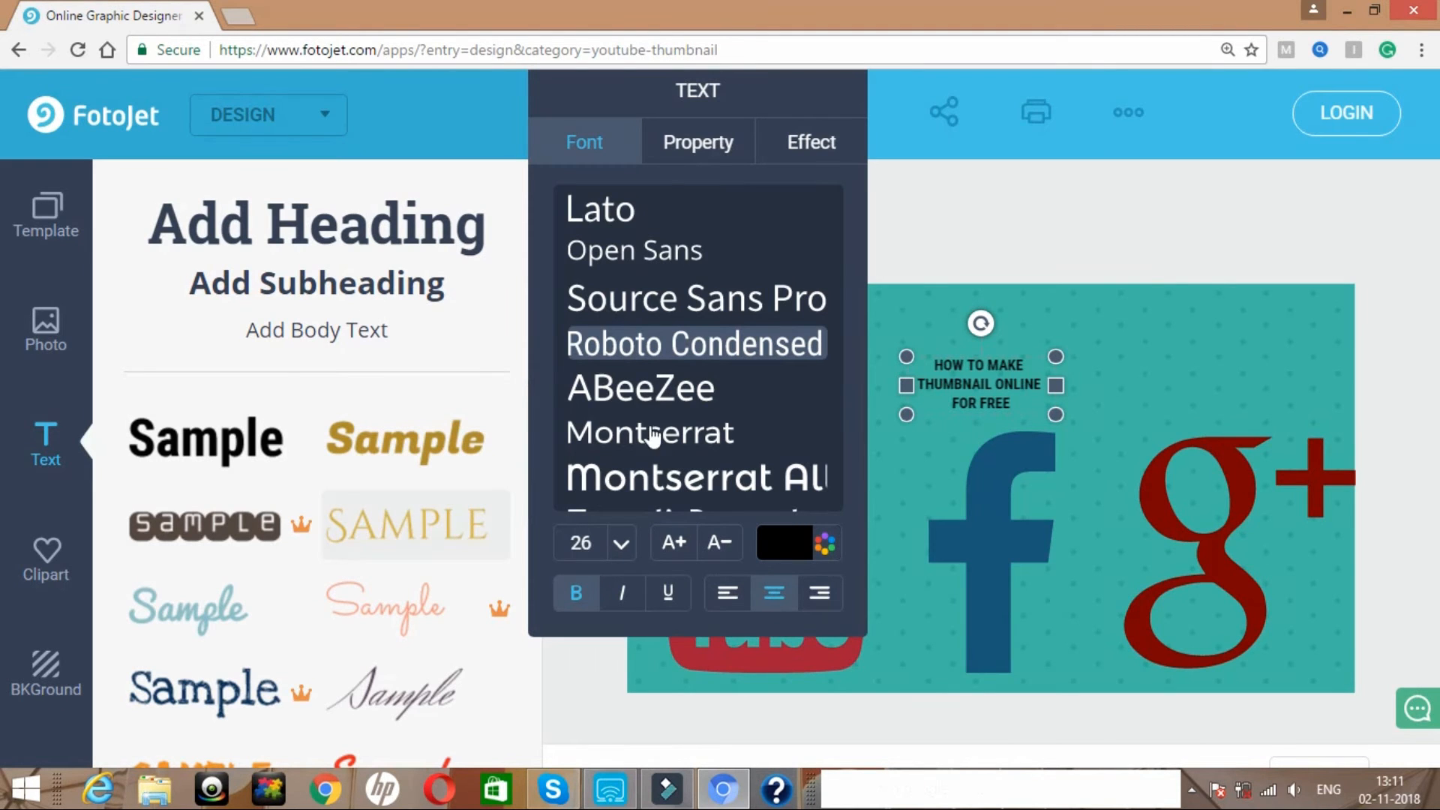
- Set the title's font size to 36, widen its text box to fit one line, and centre it horizontally near the top
click(619, 542)
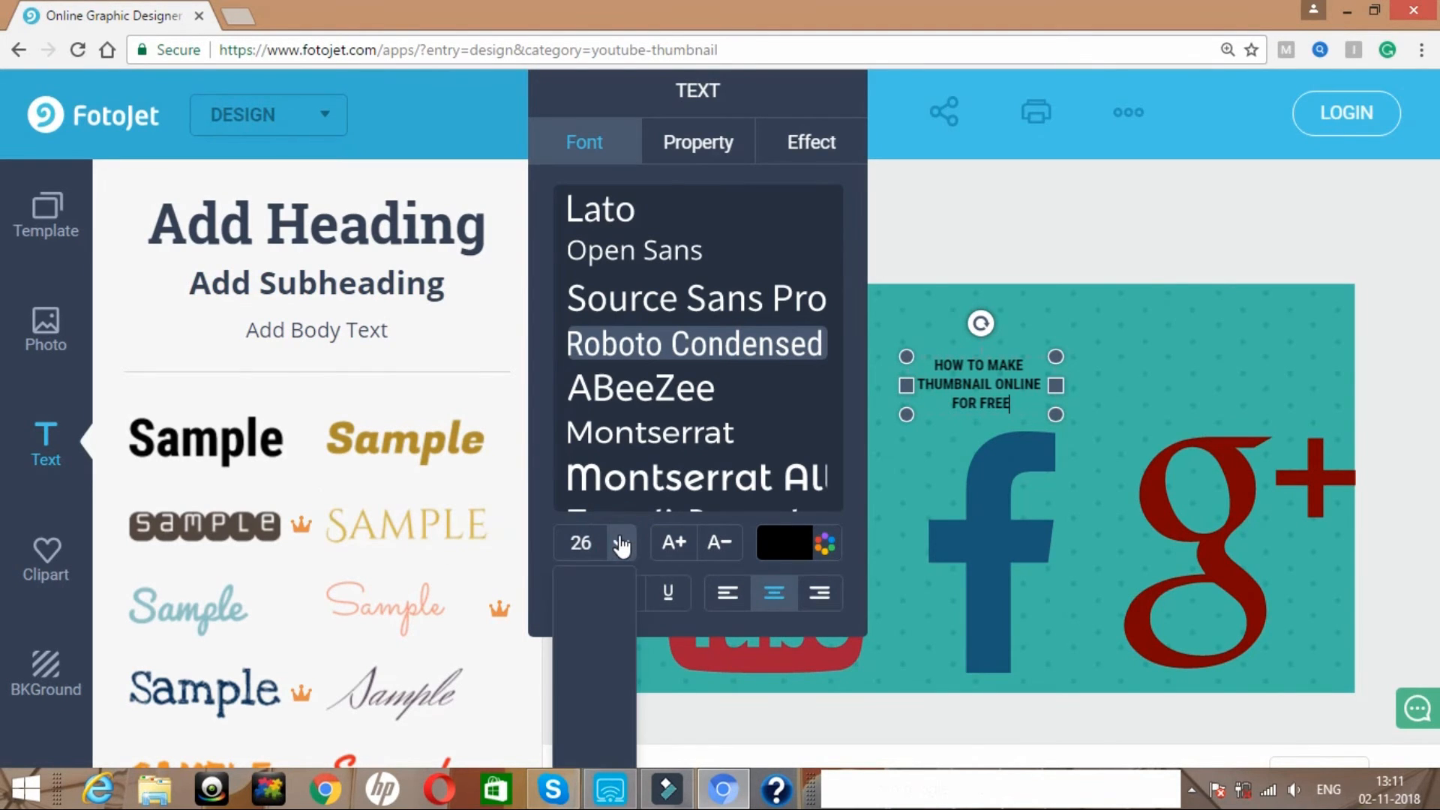
click(583, 664)
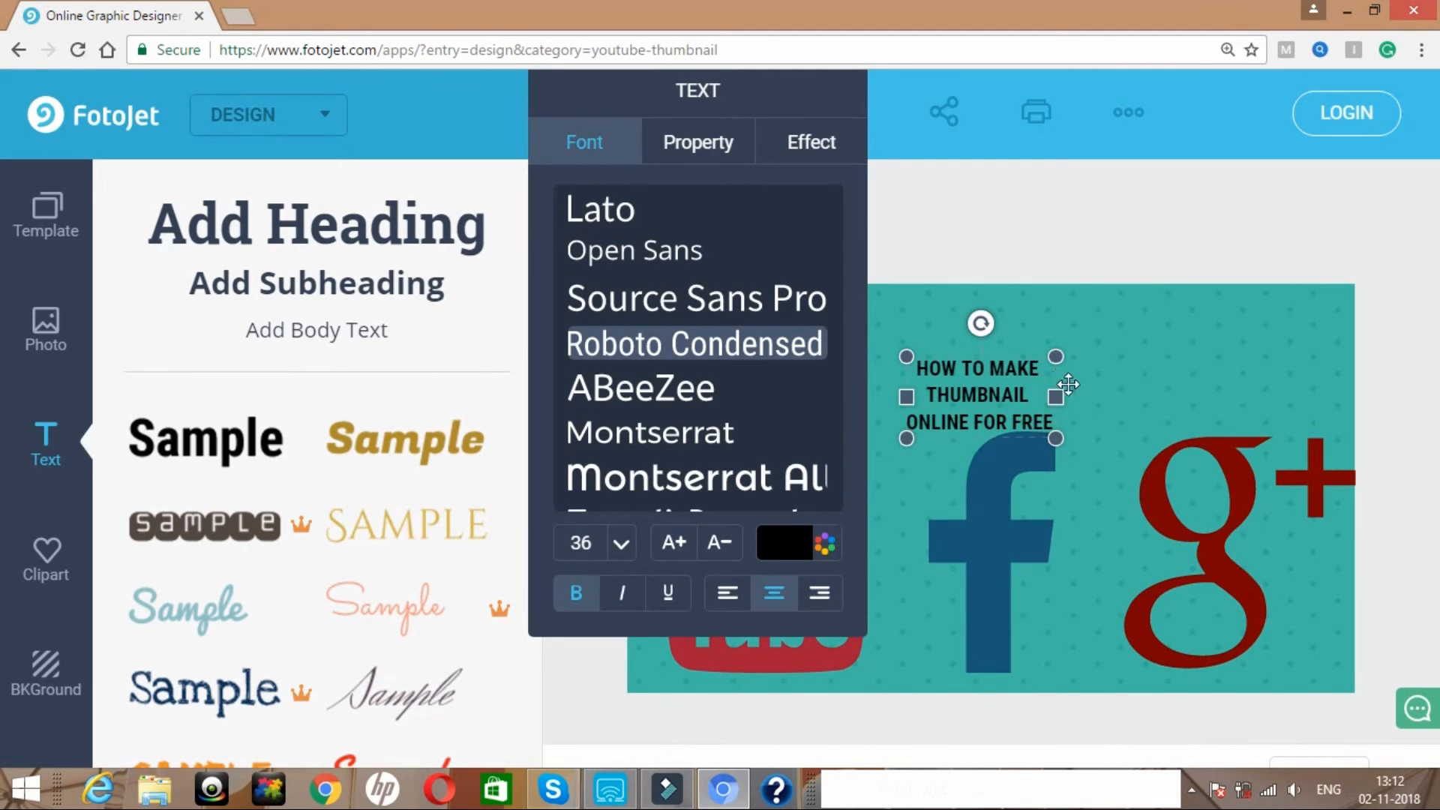
drag(1055, 395, 1170, 384)
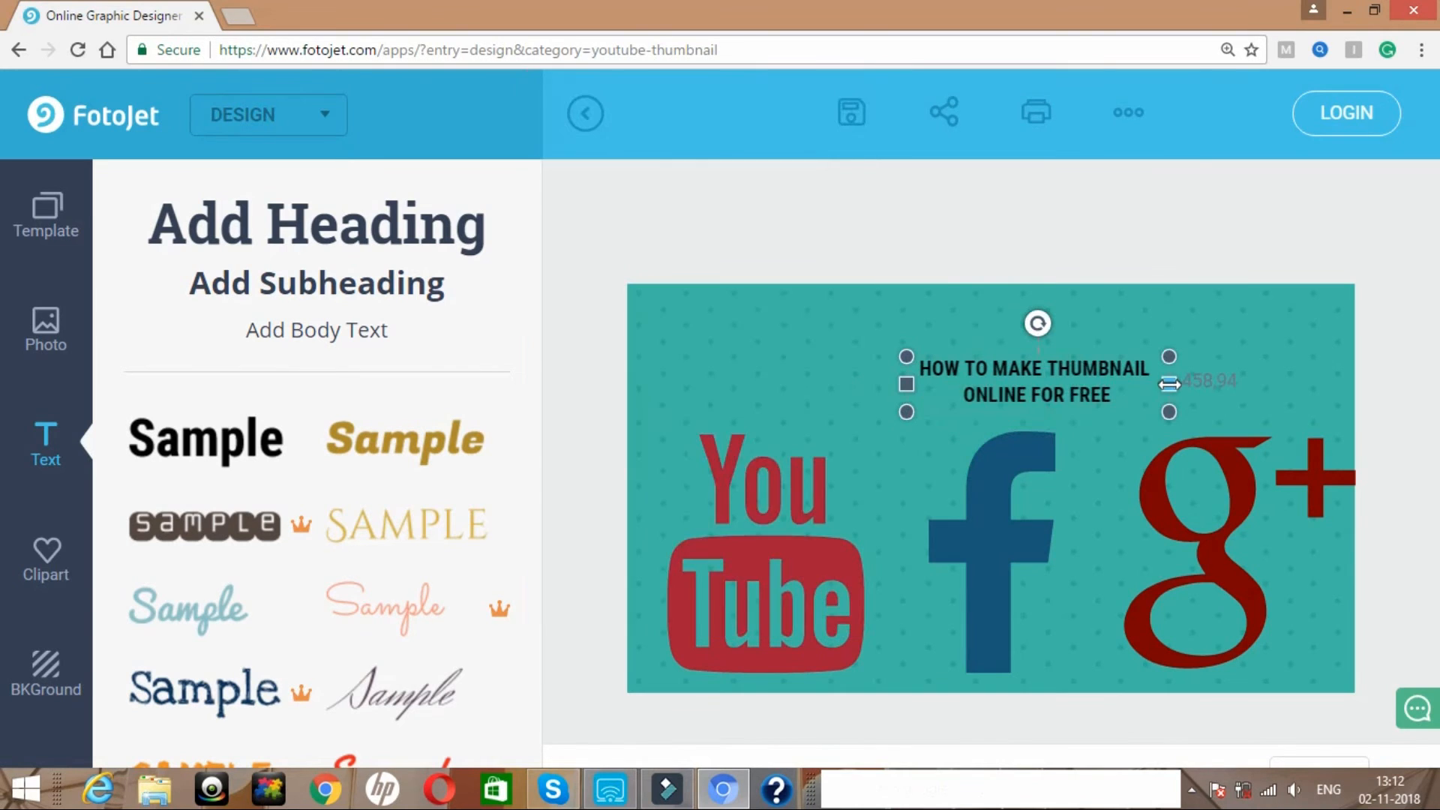
click(907, 384)
drag(901, 384, 770, 384)
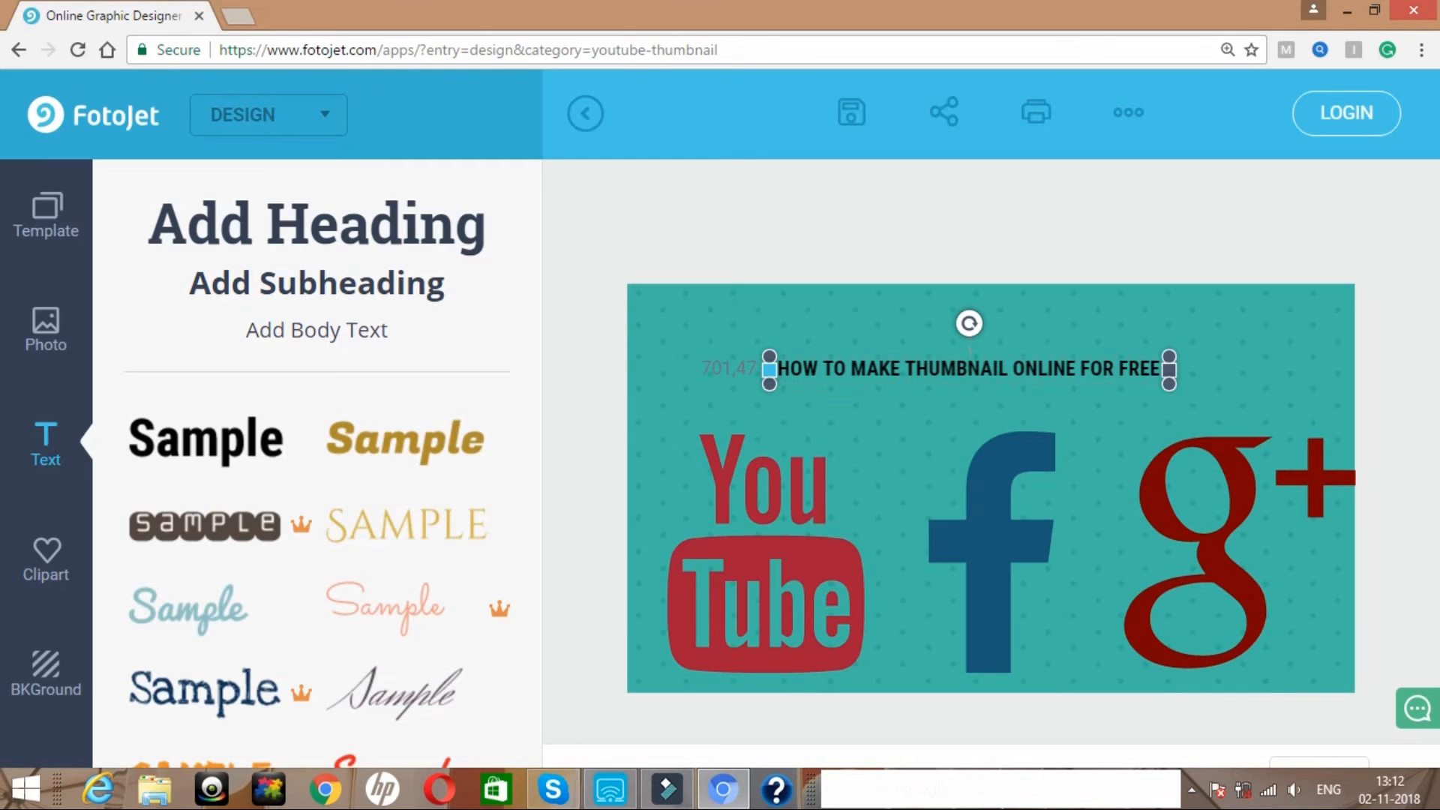
click(949, 367)
drag(949, 367, 974, 345)
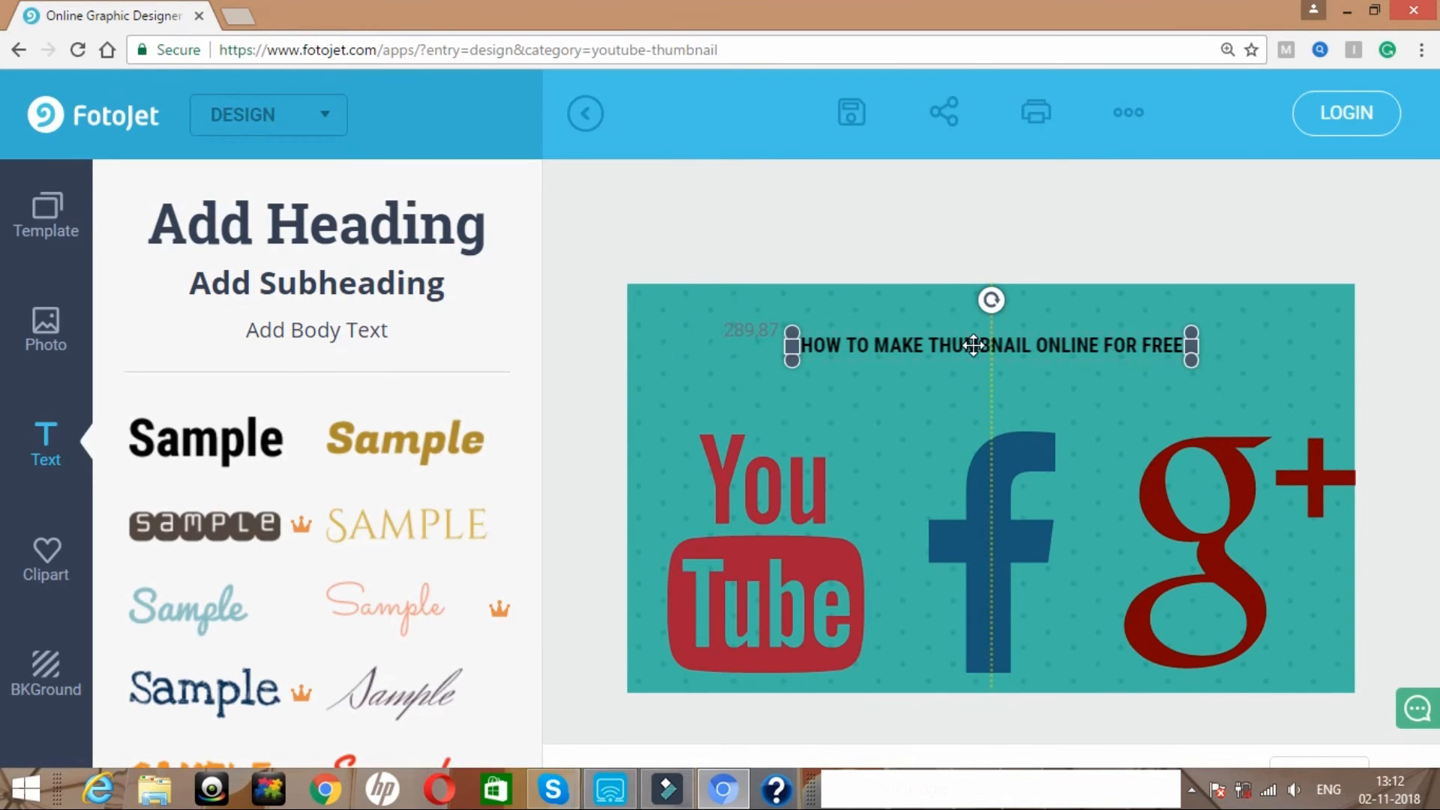
- Set the title's font size to 48, scale it up to about 71, and centre it above the icons
click(1182, 347)
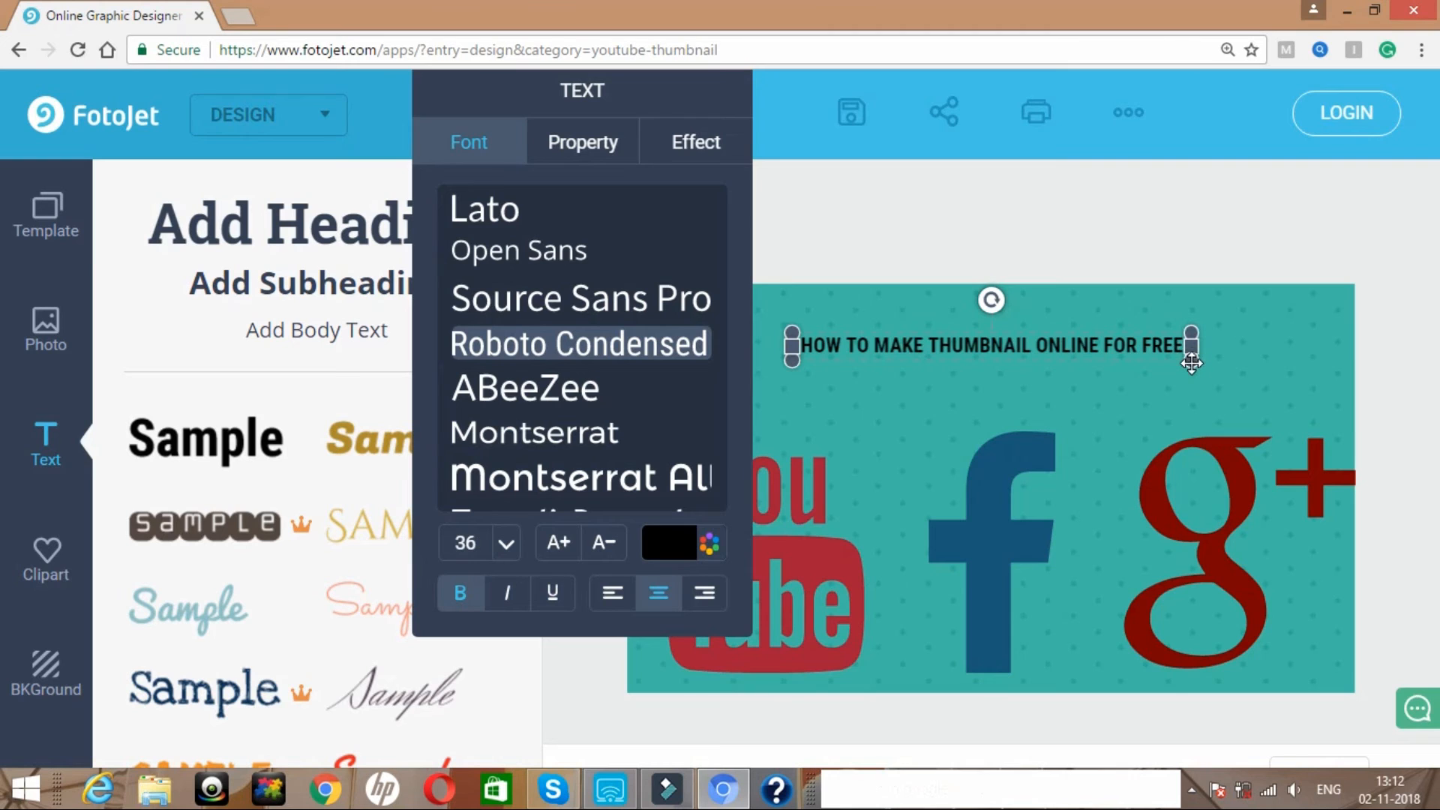
click(506, 543)
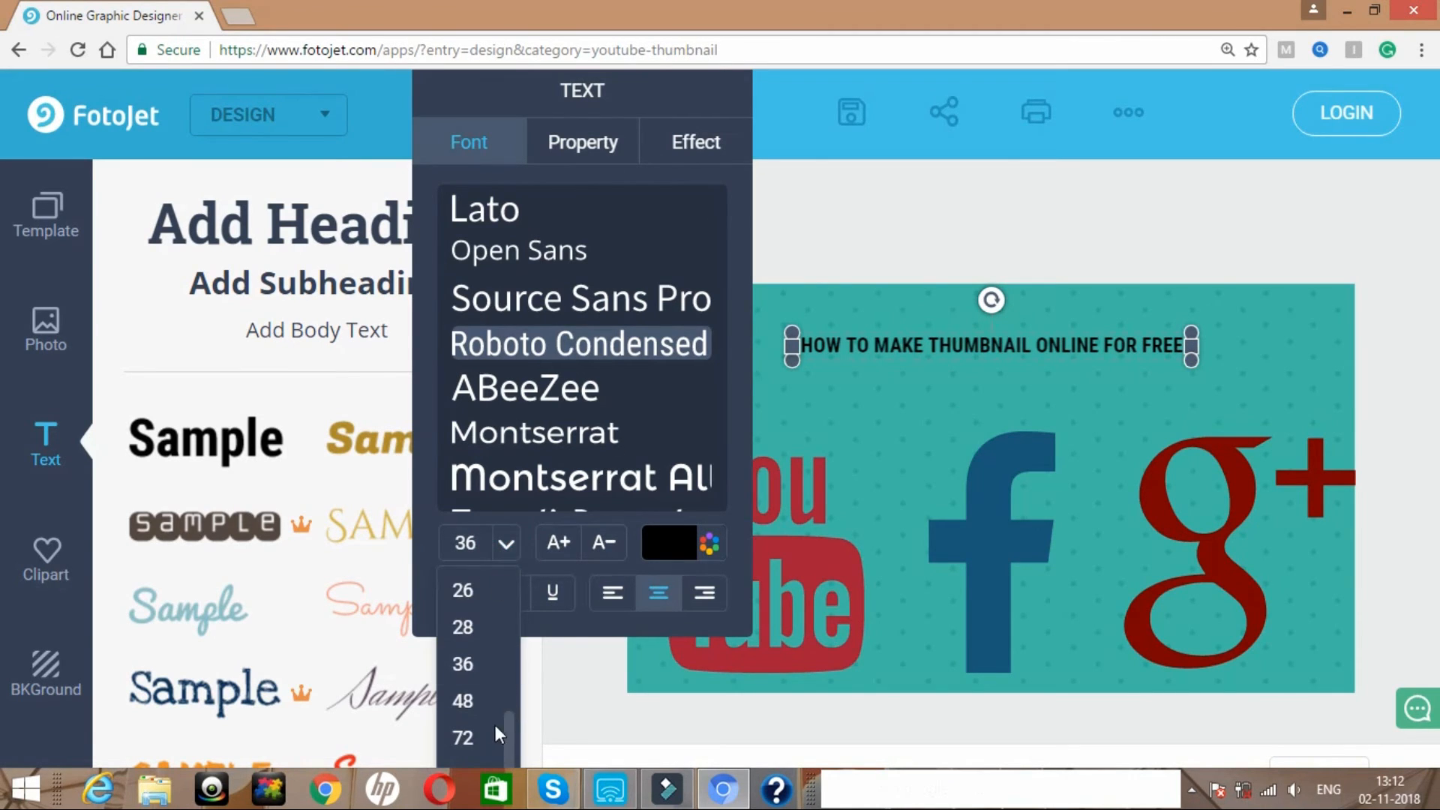
click(465, 701)
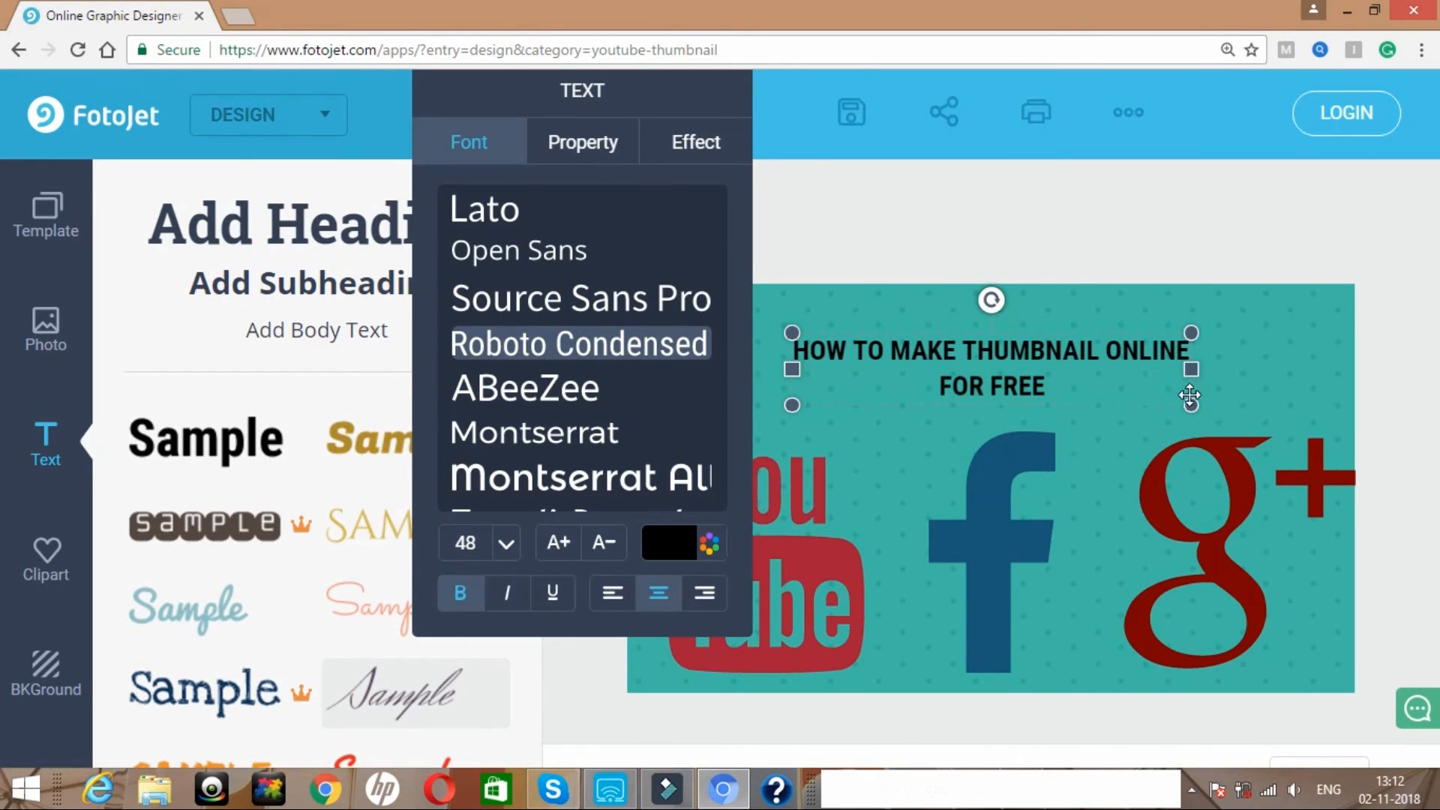
drag(1213, 407, 1286, 421)
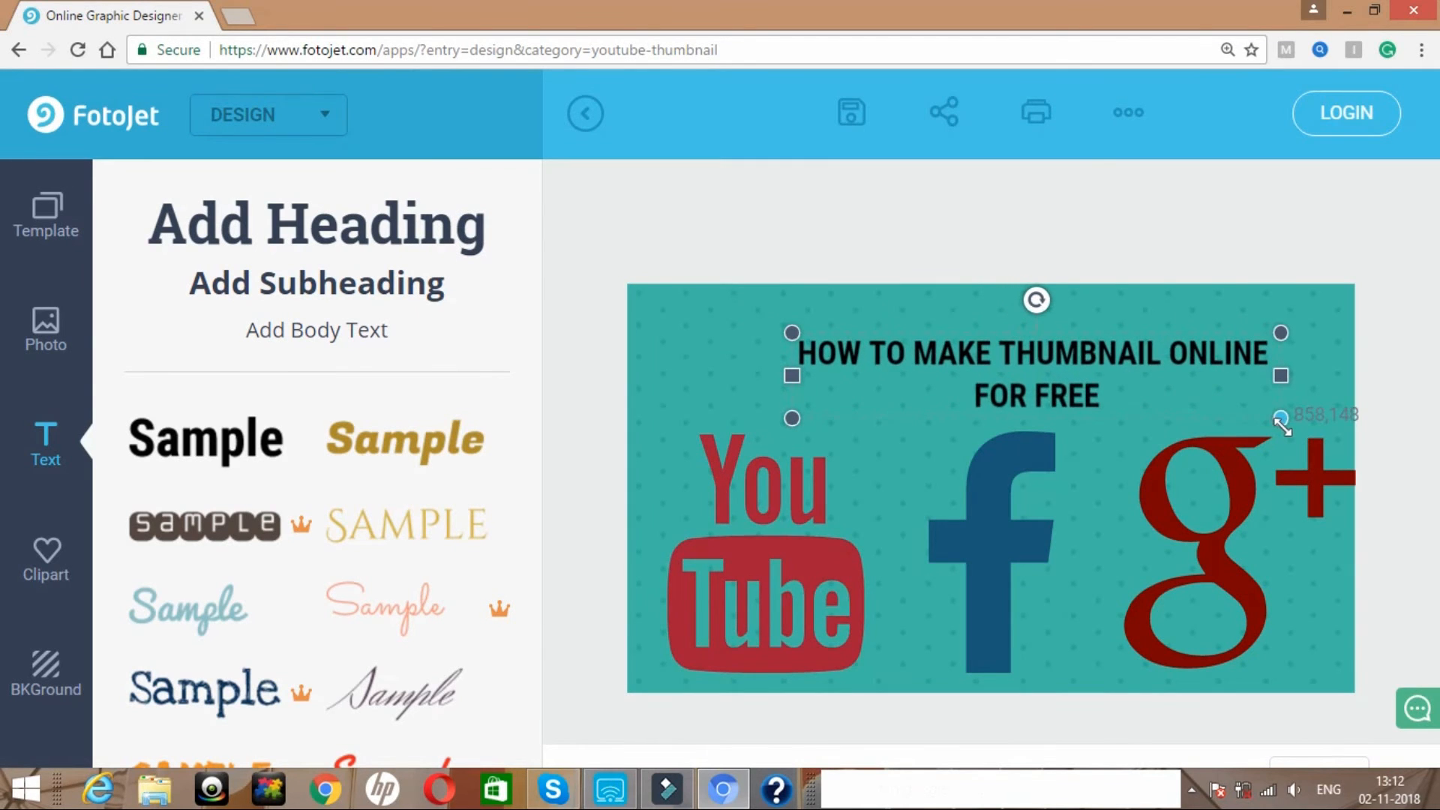
click(789, 414)
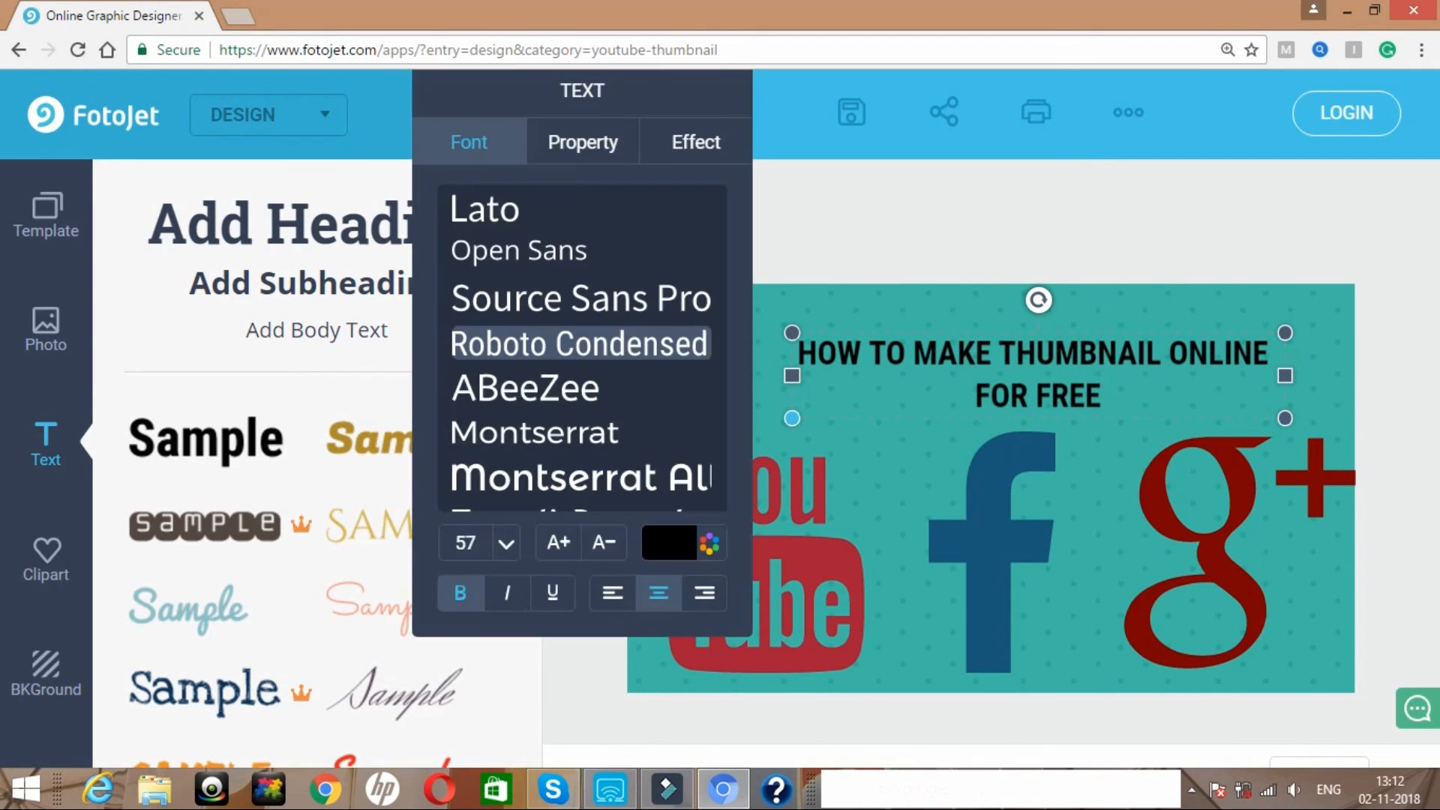
drag(789, 418, 677, 437)
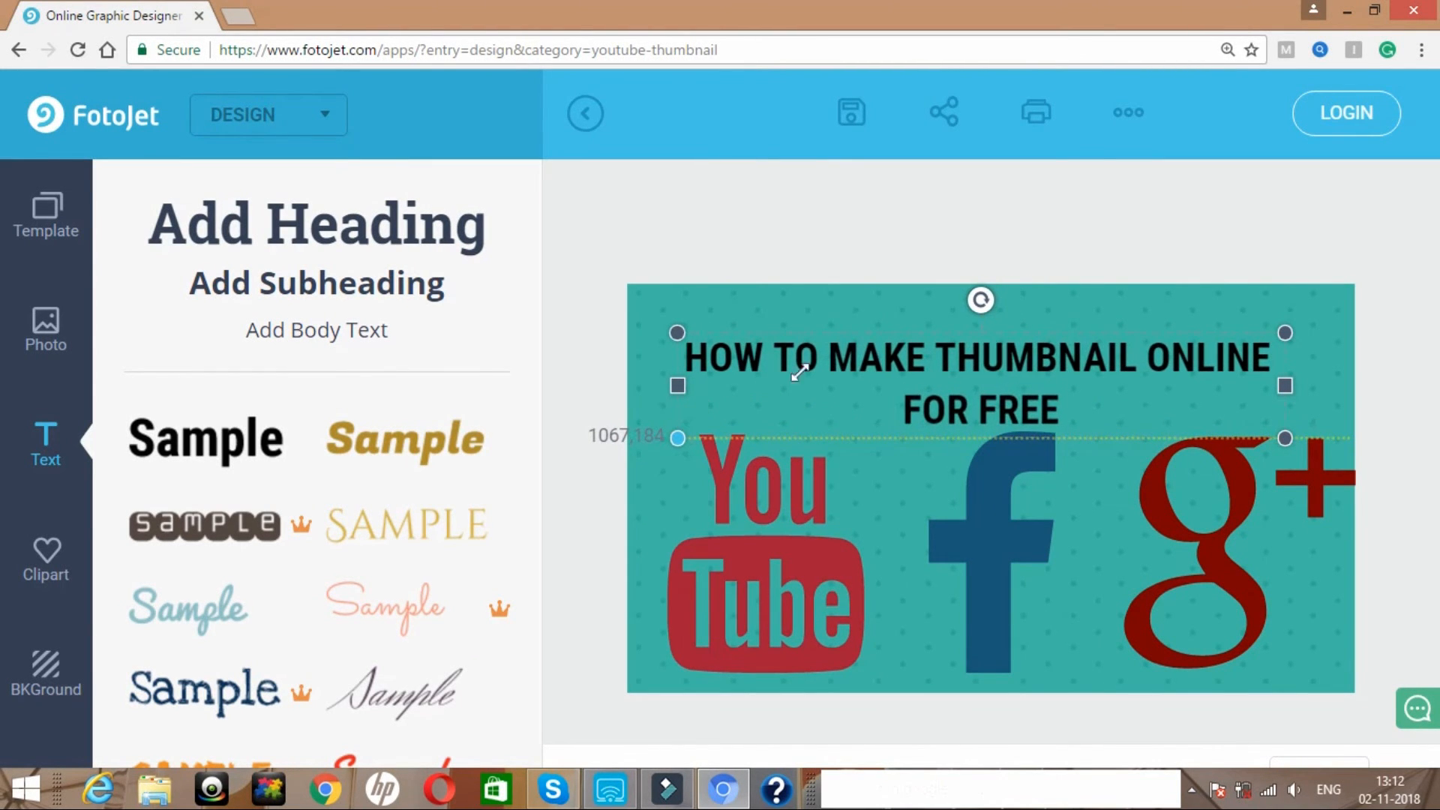
click(927, 341)
drag(916, 342, 924, 321)
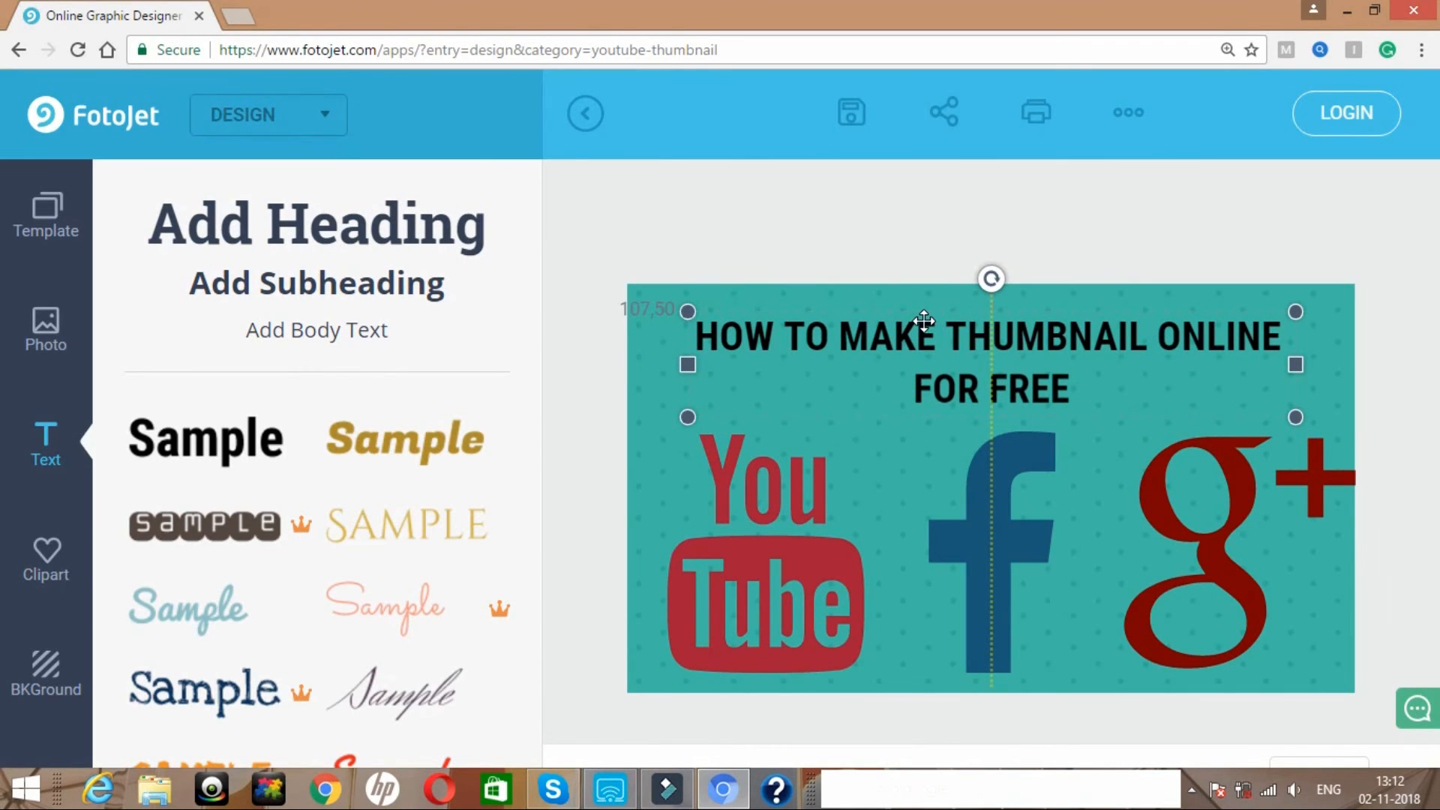
- Give the title text a white outline with a width of 27
click(1144, 349)
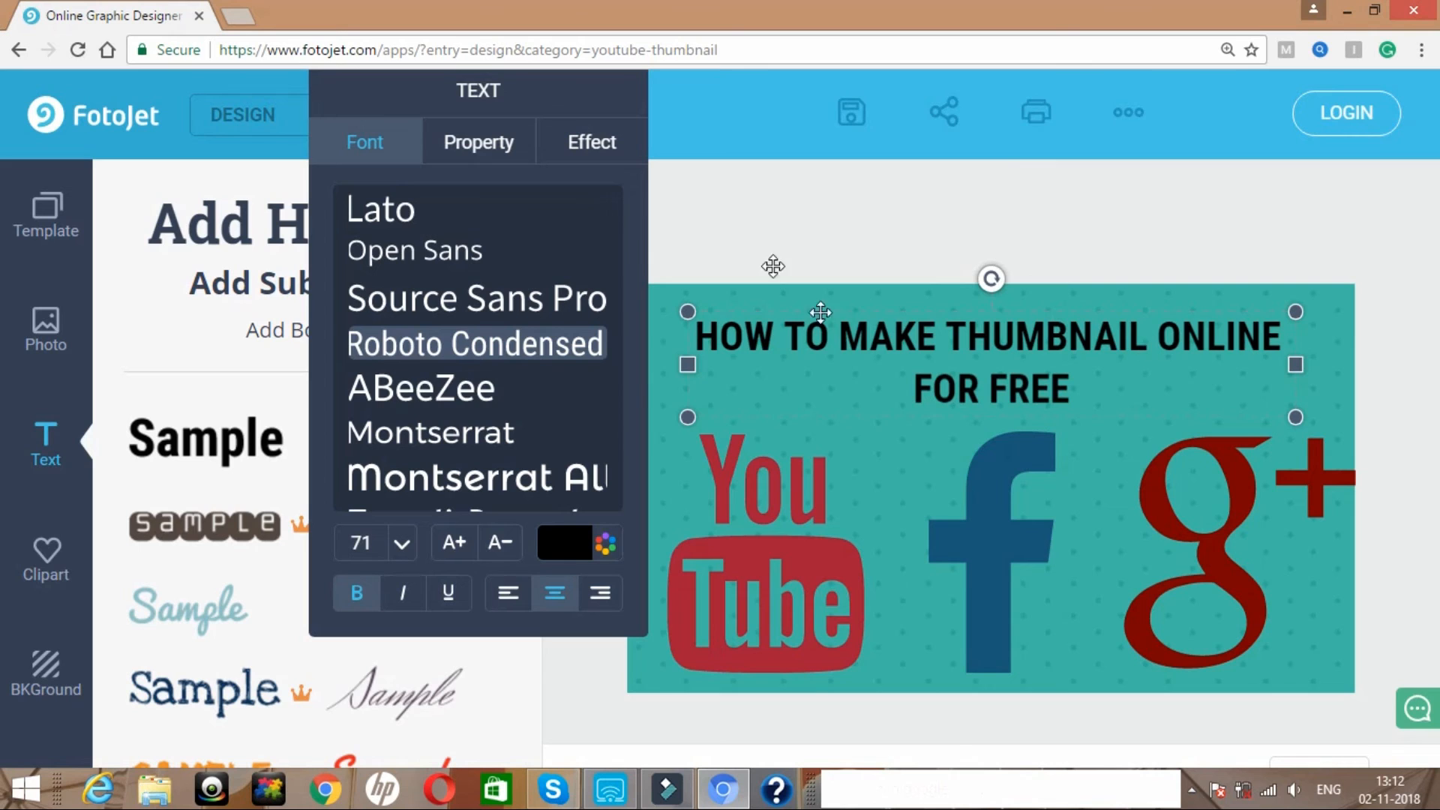
click(510, 141)
click(572, 144)
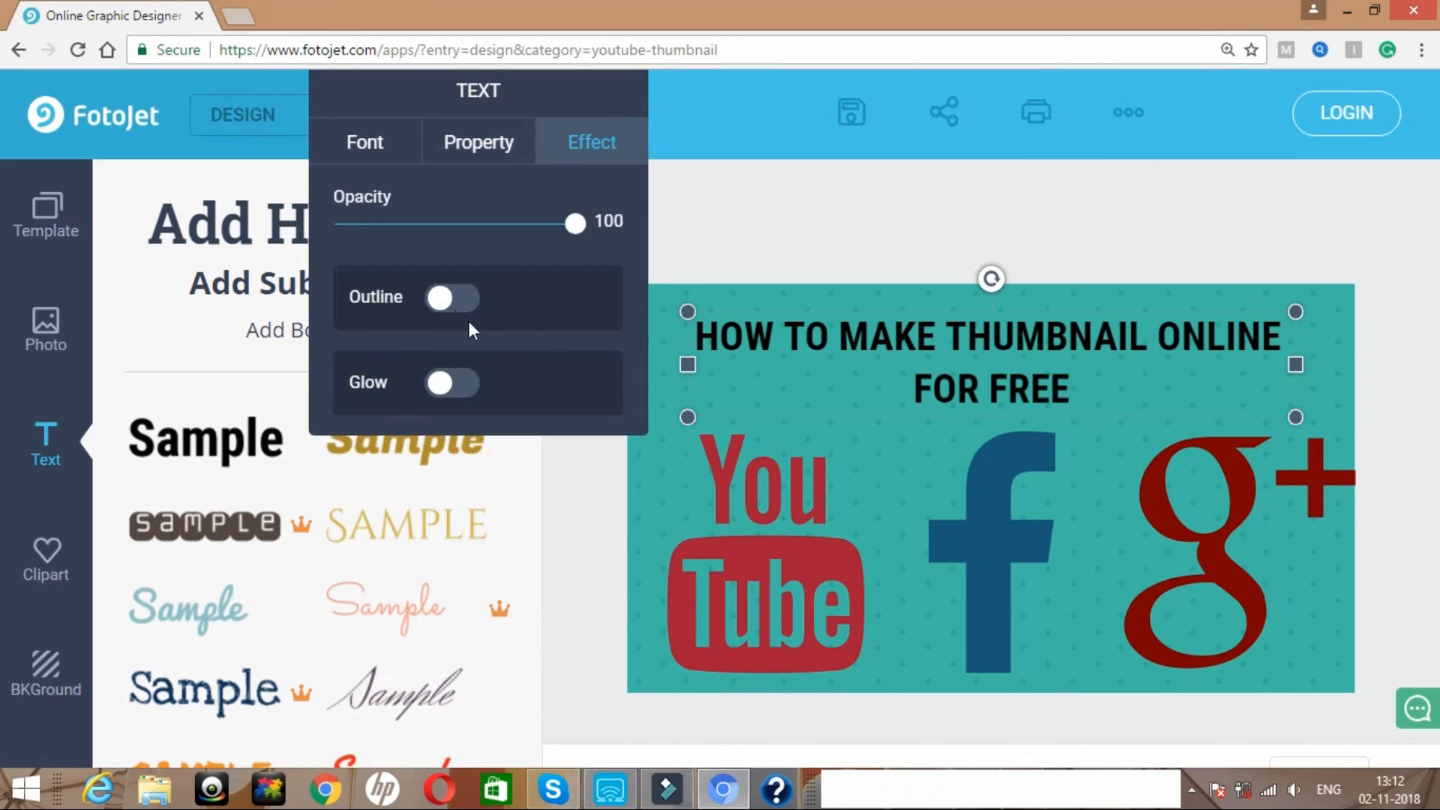
click(443, 298)
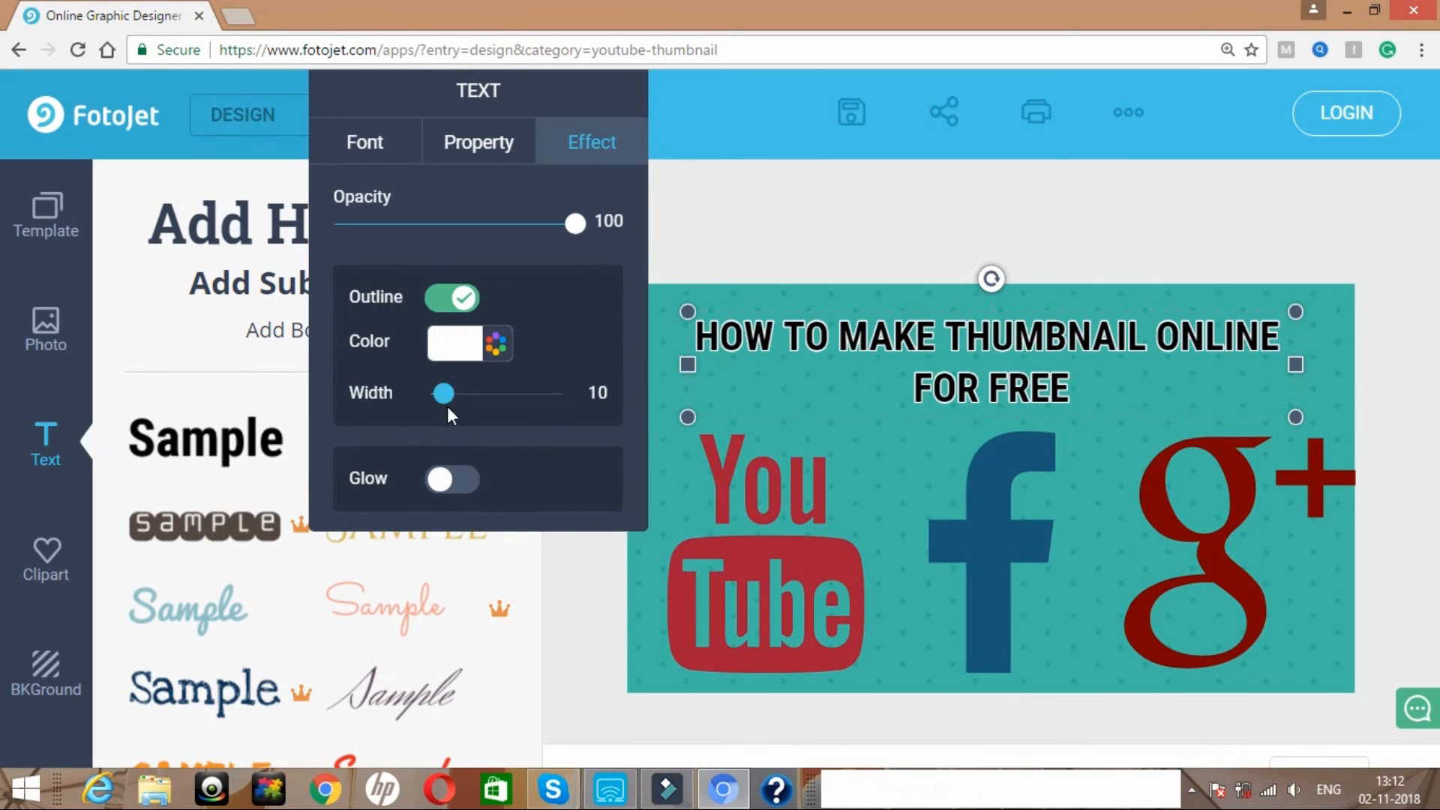
mouse_move(450, 405)
mouse_down()
mouse_move(488, 409)
mouse_move(471, 411)
mouse_up()
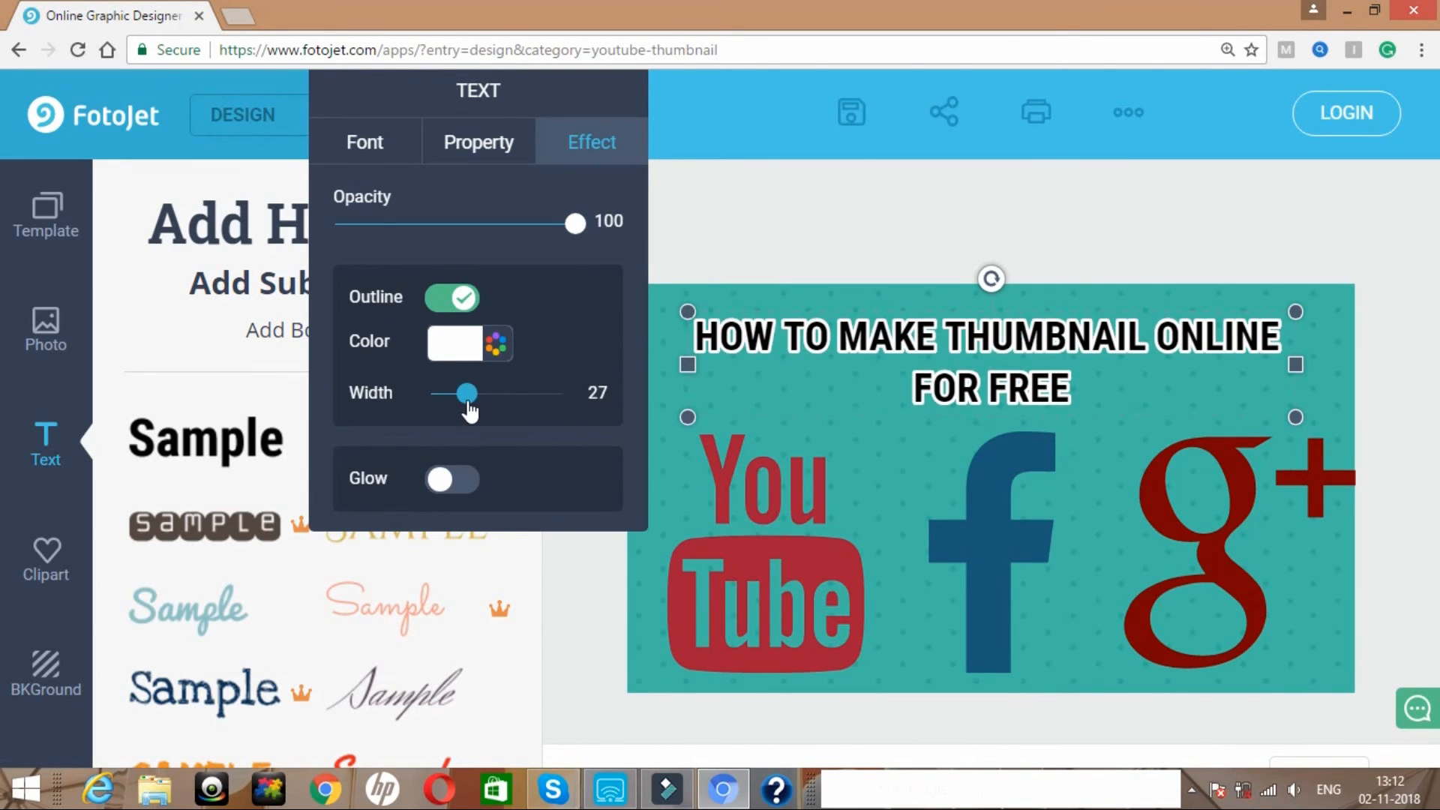
- Add a black glow to the title text with radius 55 and blur 100
click(452, 480)
click(450, 489)
drag(437, 540, 508, 549)
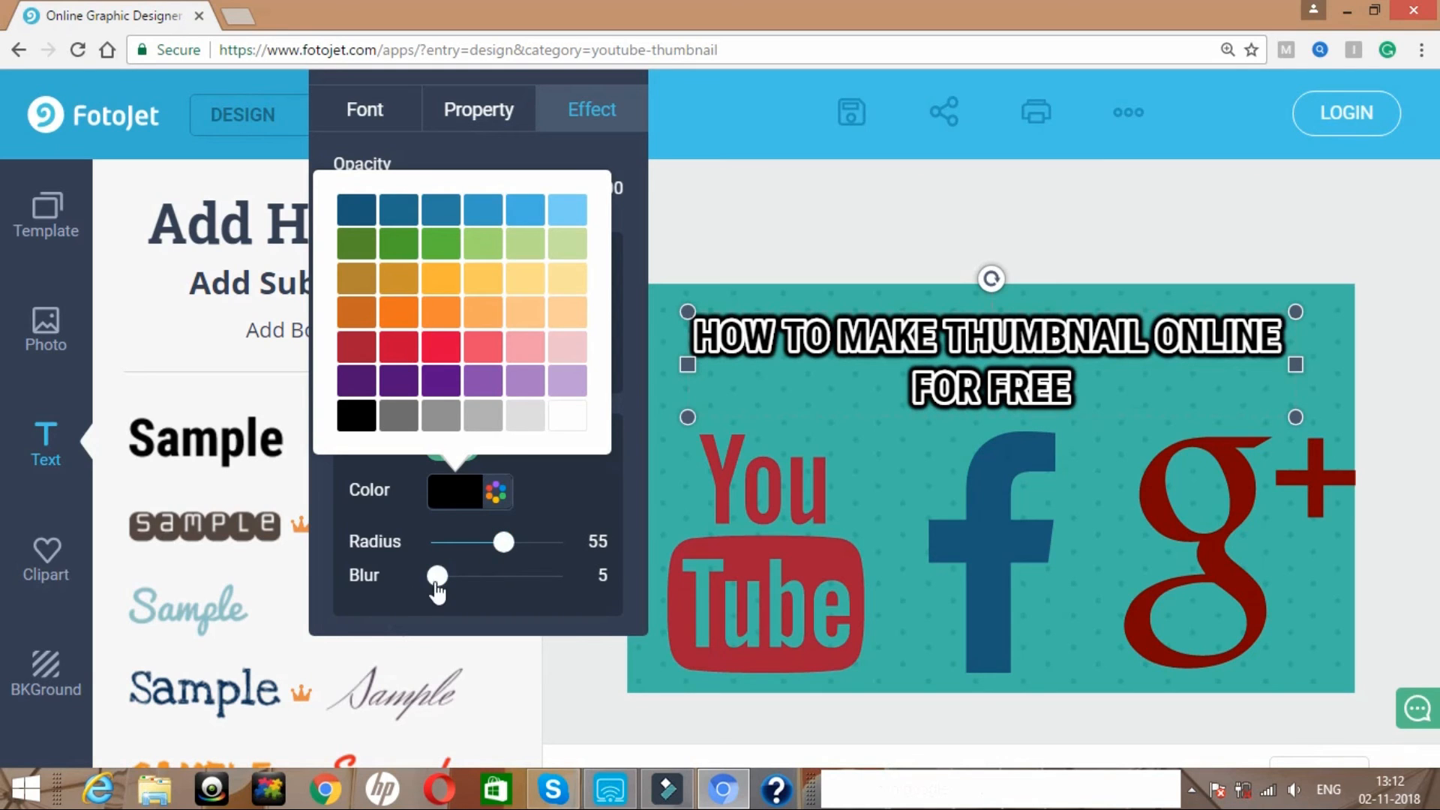
drag(435, 582, 564, 585)
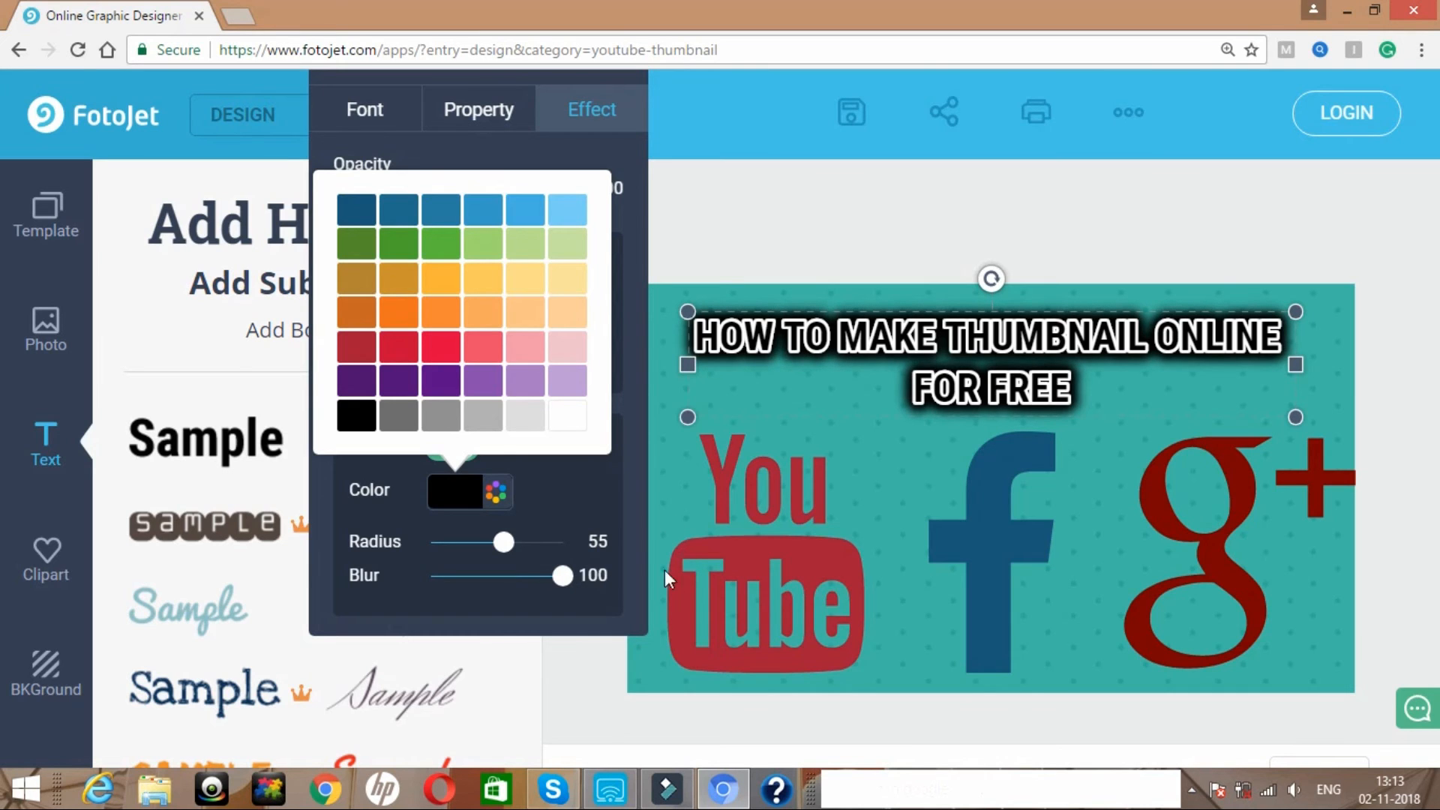
click(766, 267)
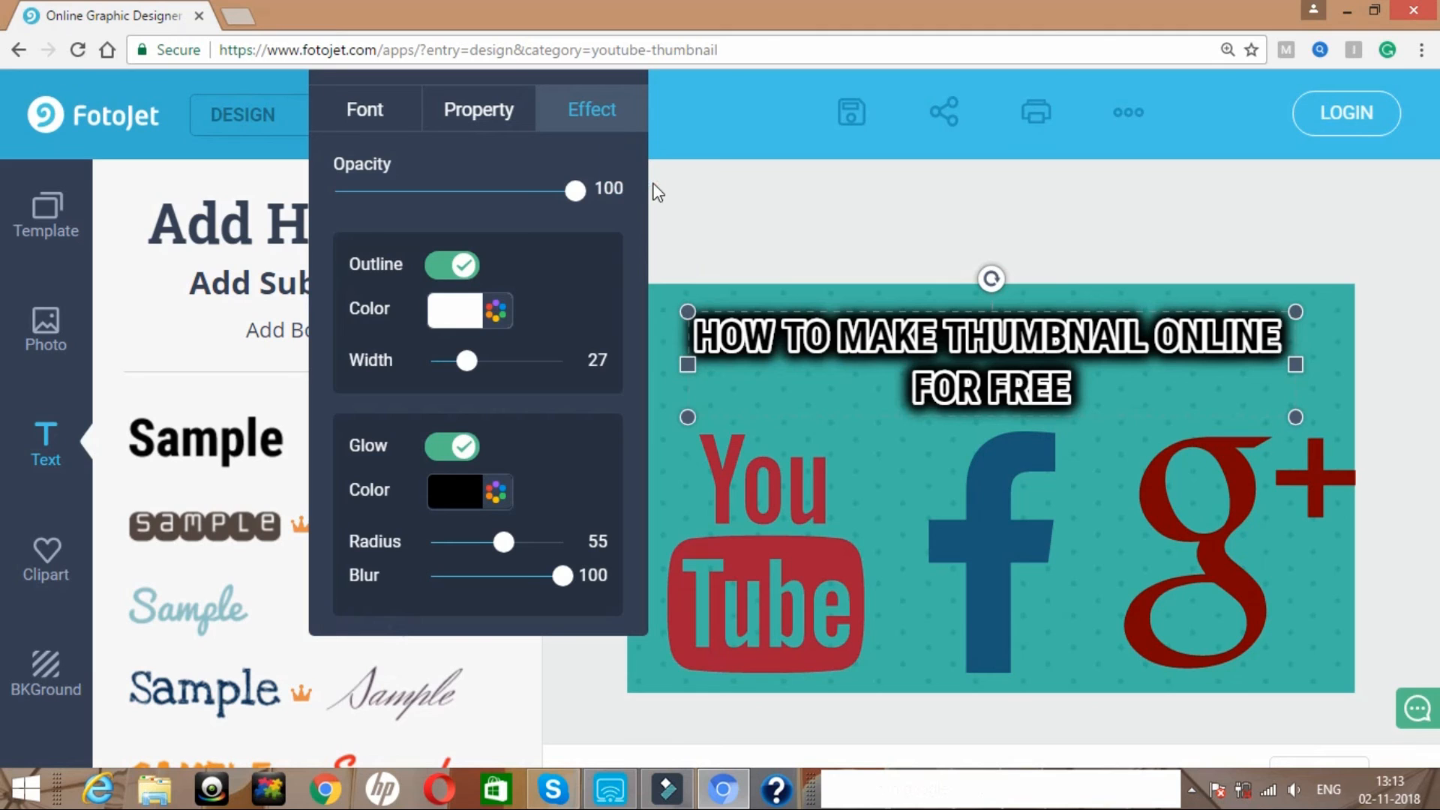
click(791, 187)
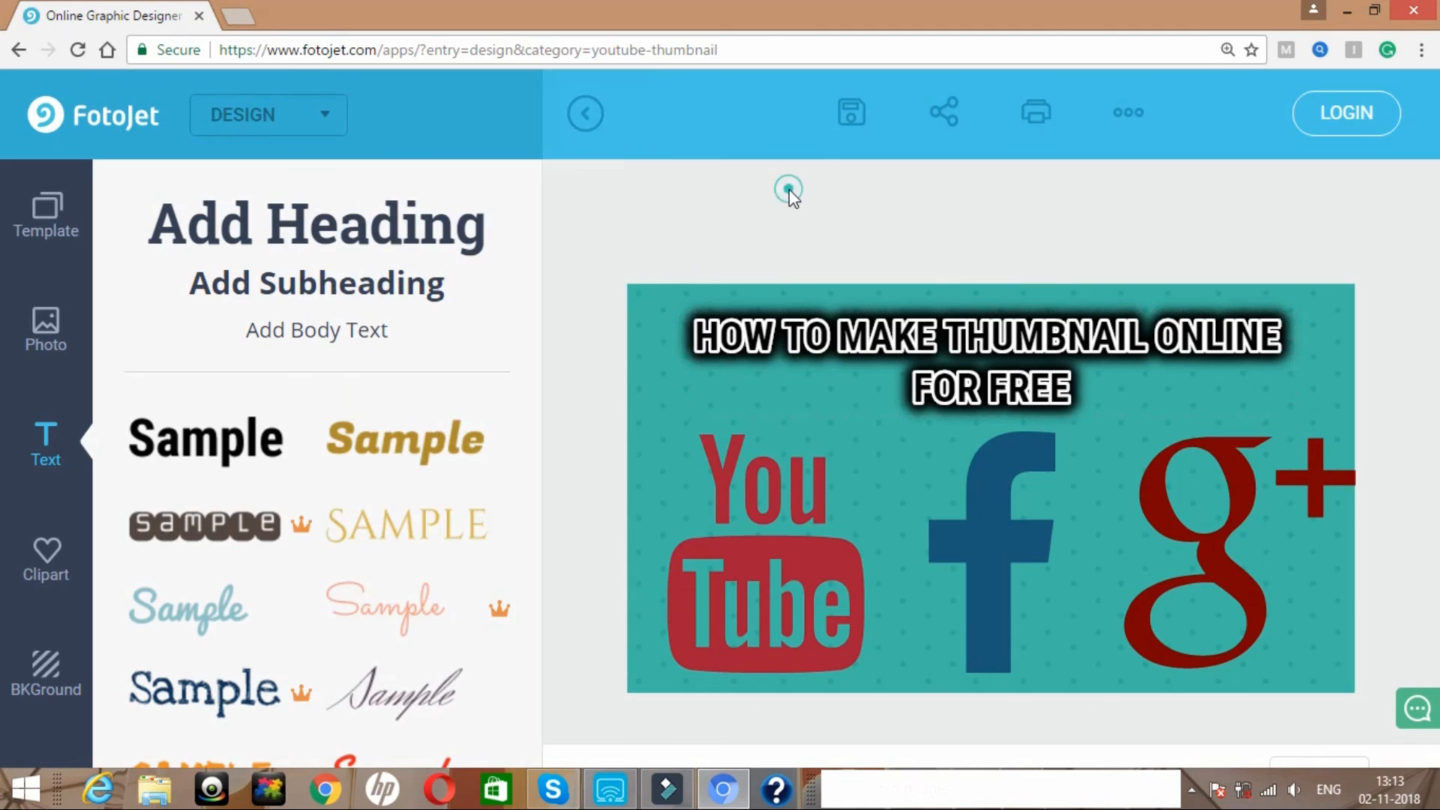
- Save the thumbnail design for free under the name FotoJet in JPG format
click(858, 121)
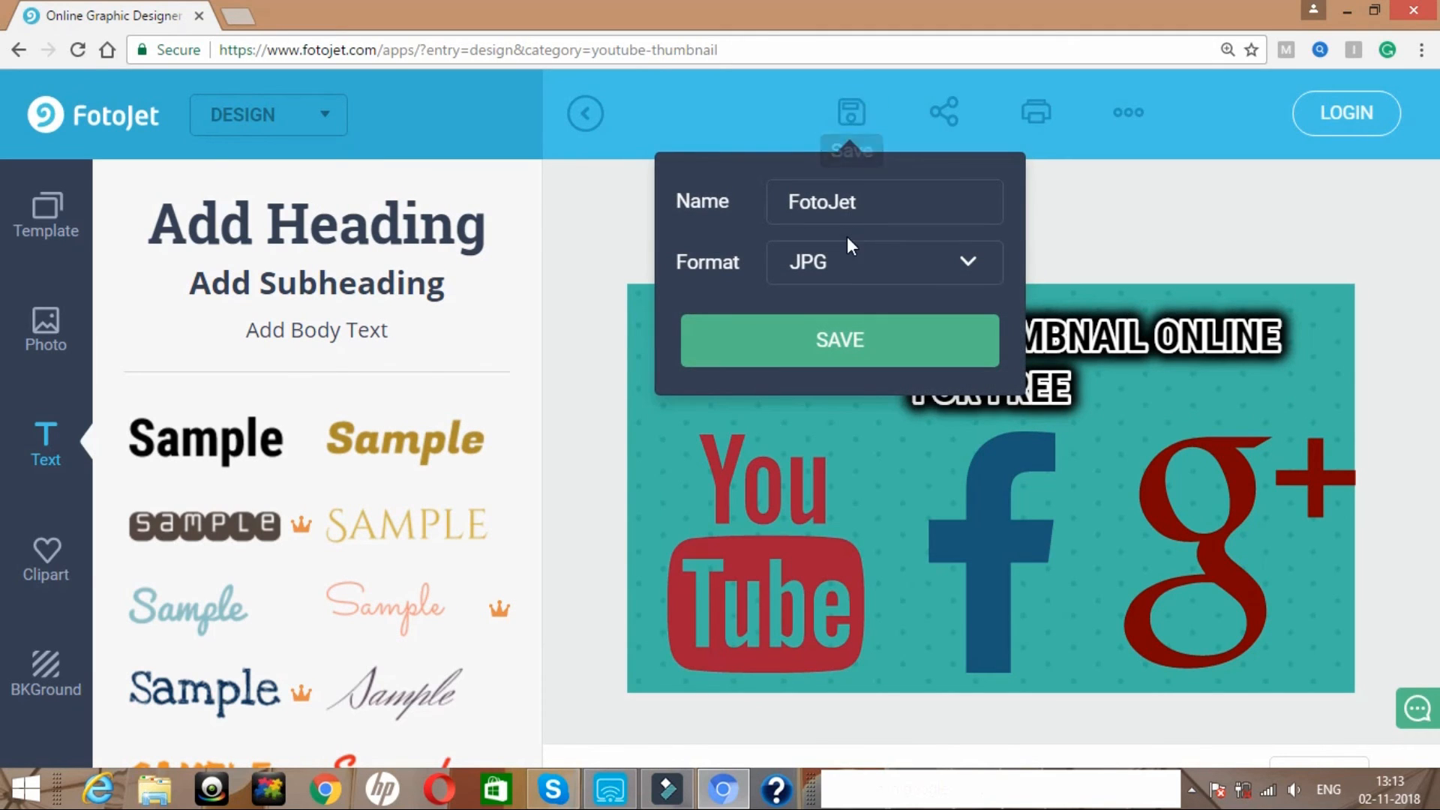
click(974, 274)
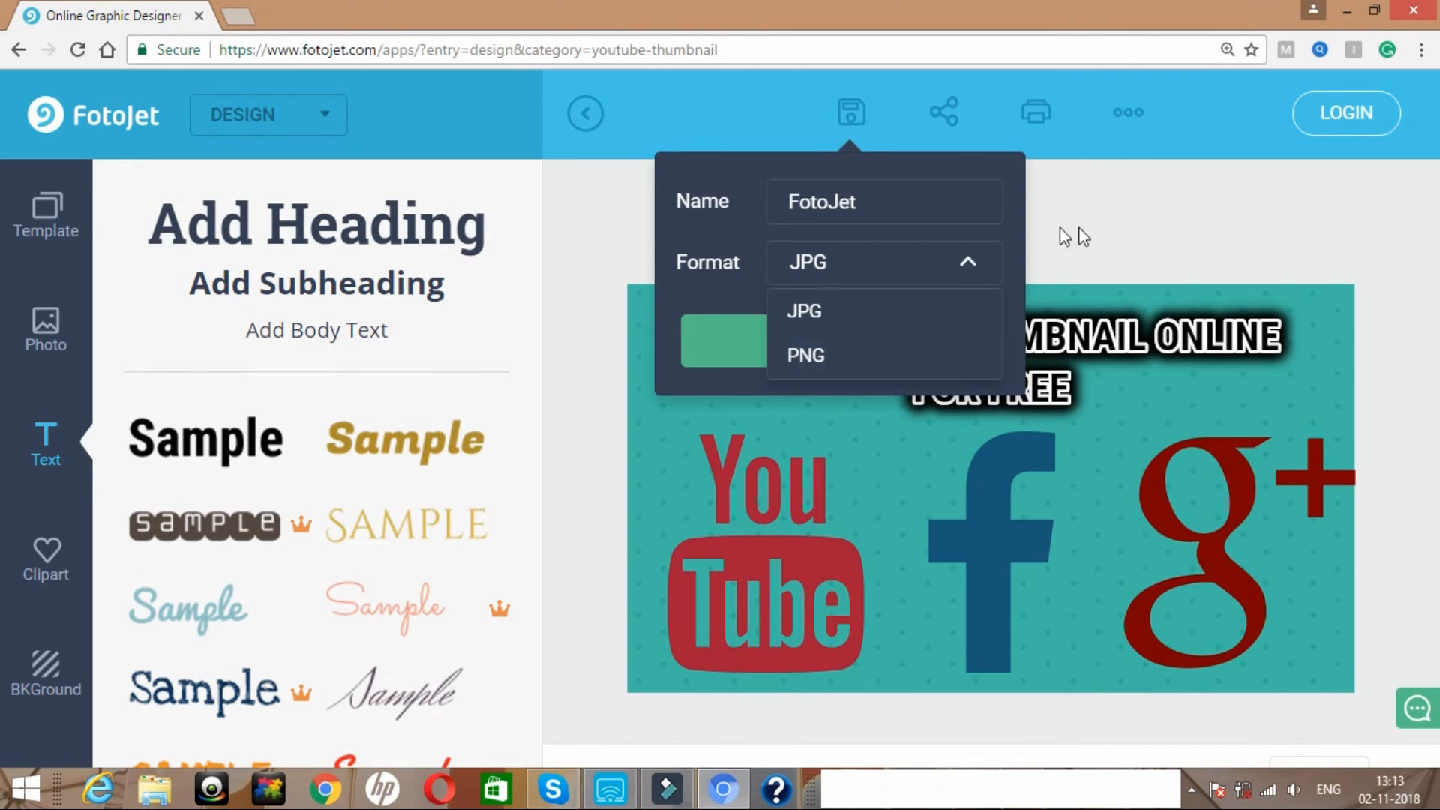
click(974, 261)
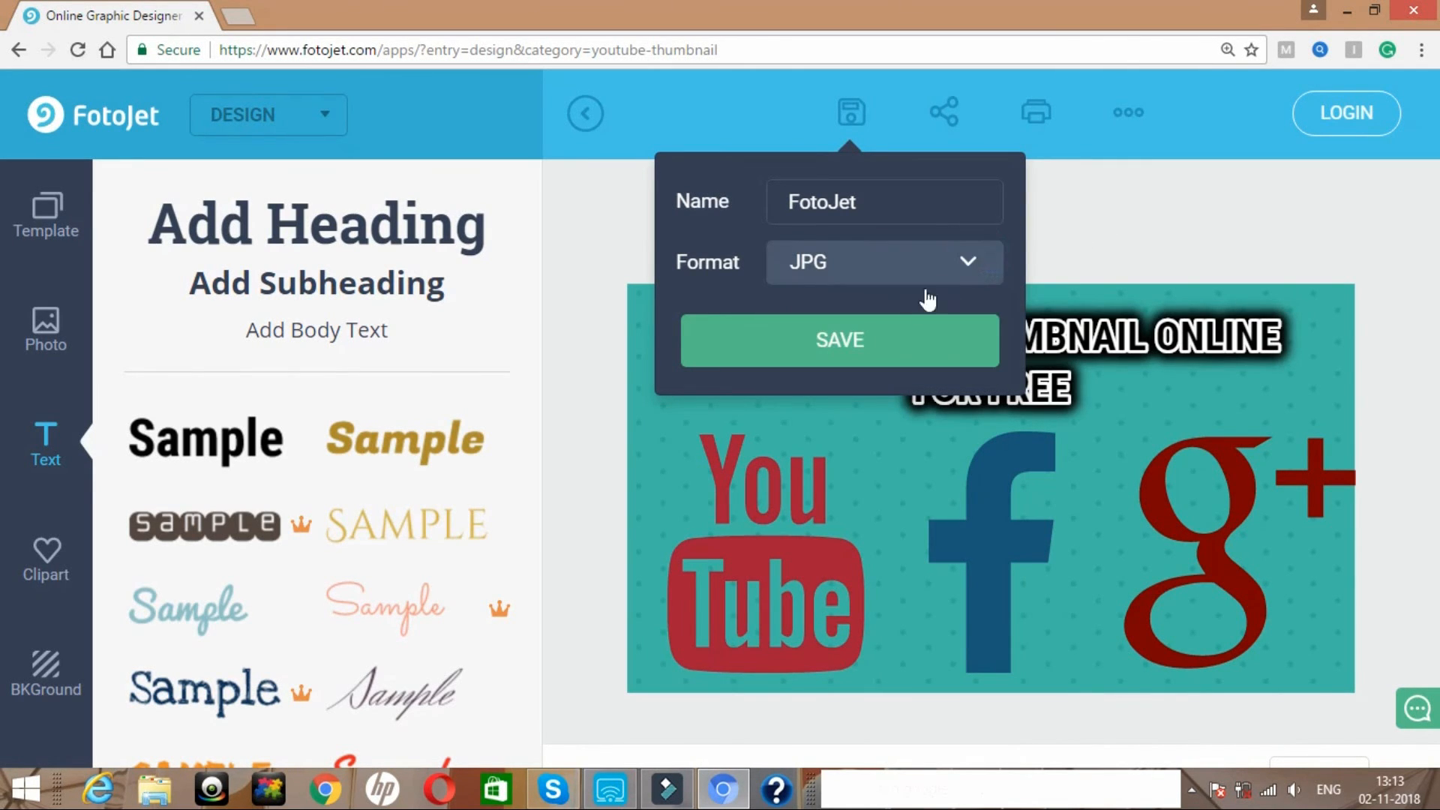
click(894, 337)
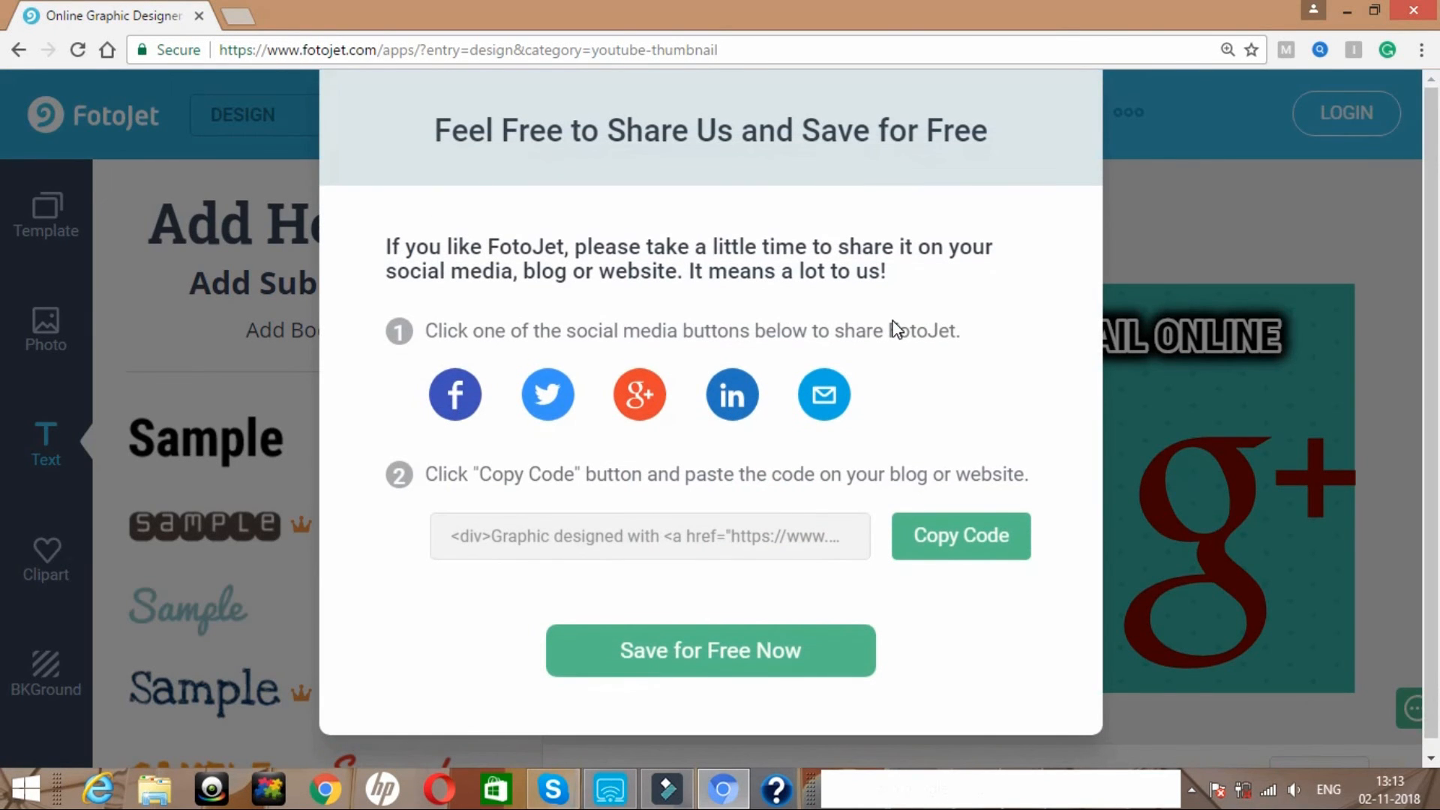
click(658, 641)
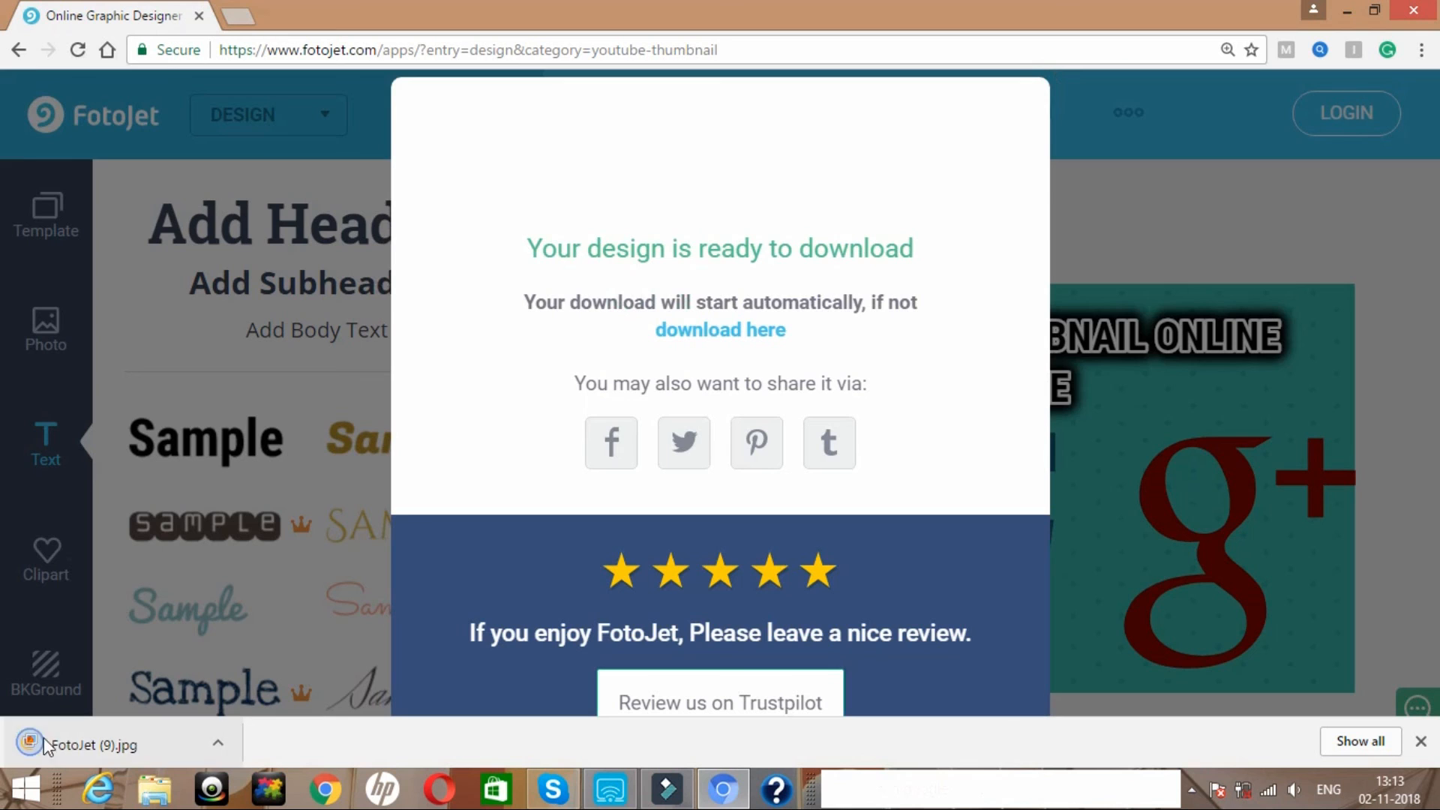
- Open the downloaded FotoJet (9).jpg to view the thumbnail, and close the download notices to return to the design
click(73, 744)
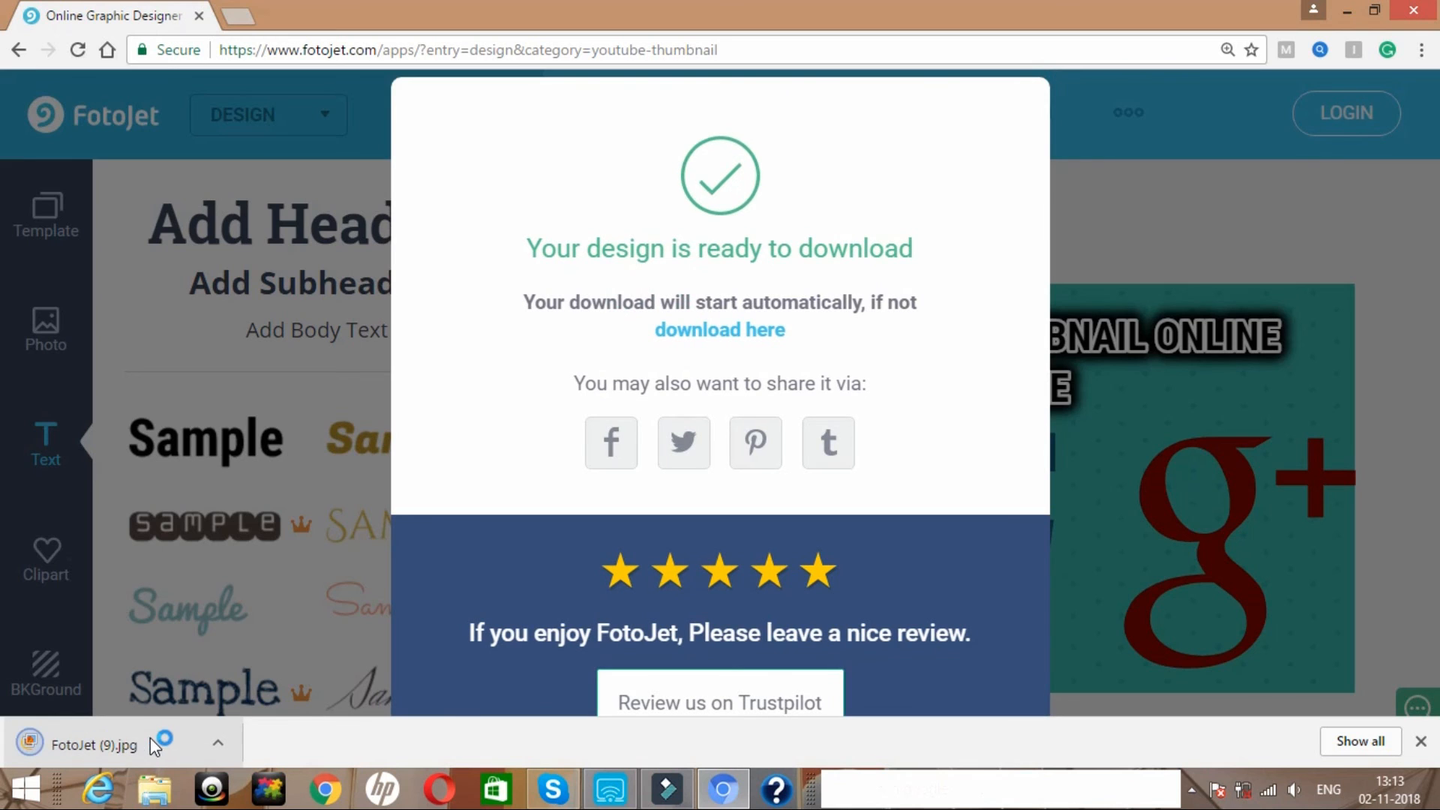
click(1420, 741)
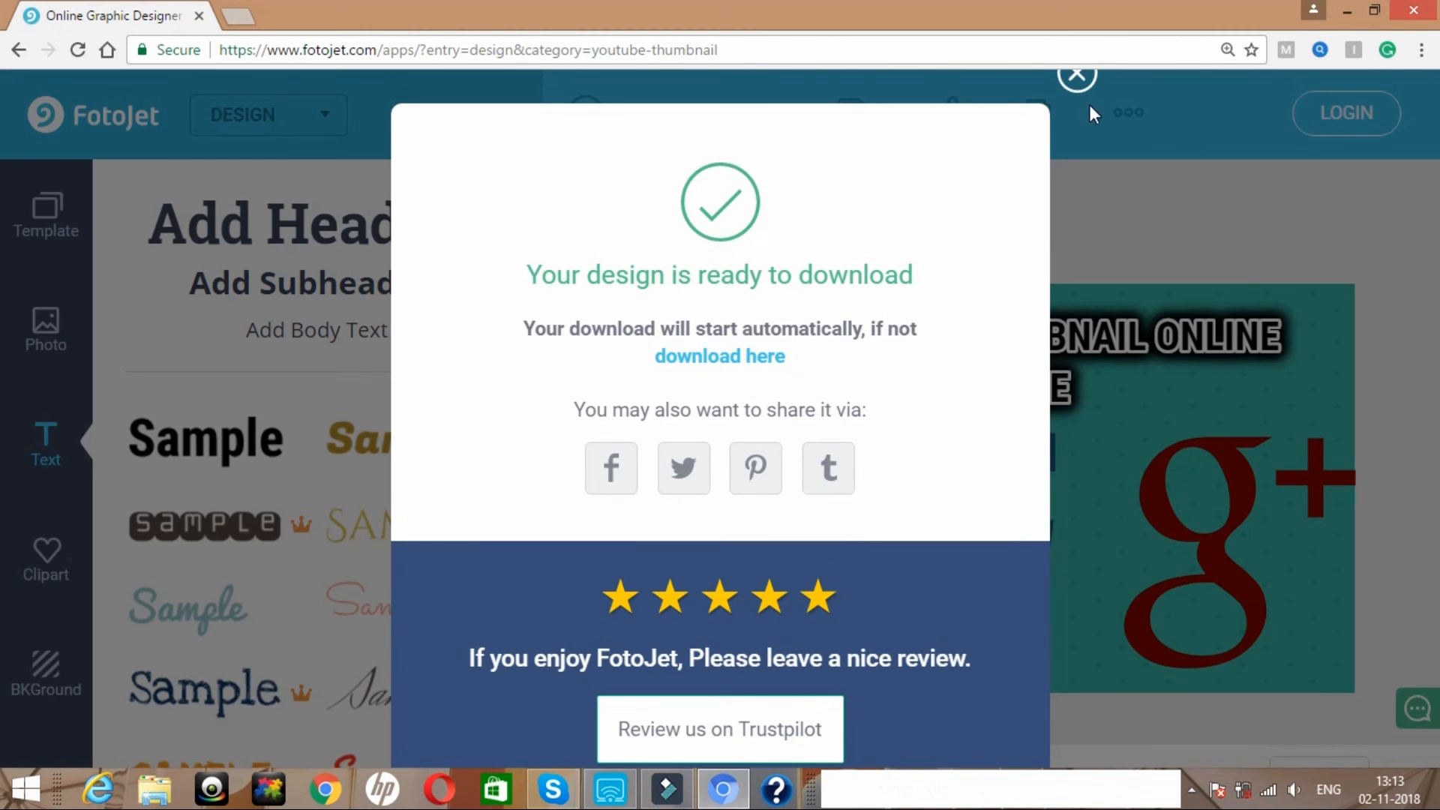
click(1078, 76)
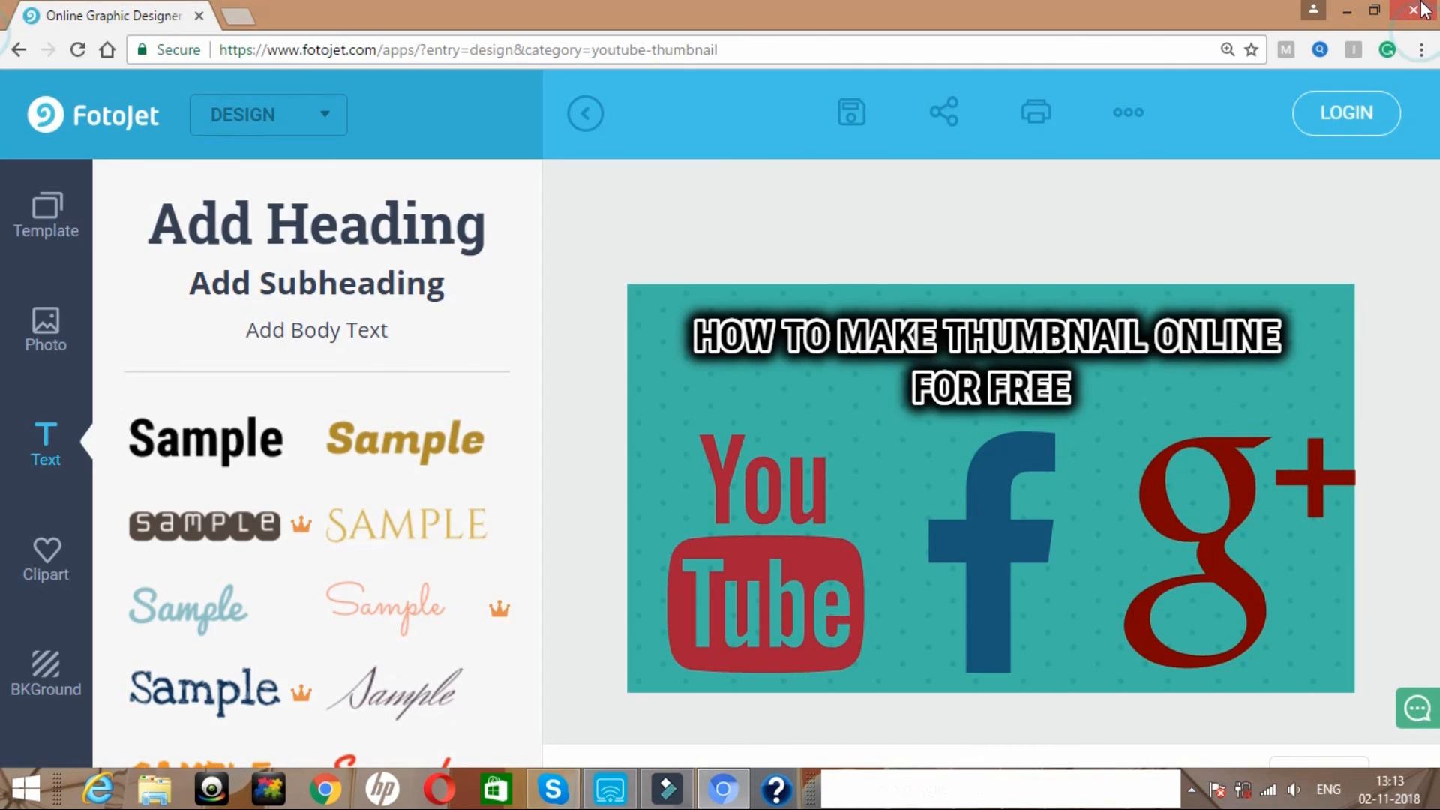
click(1428, 9)
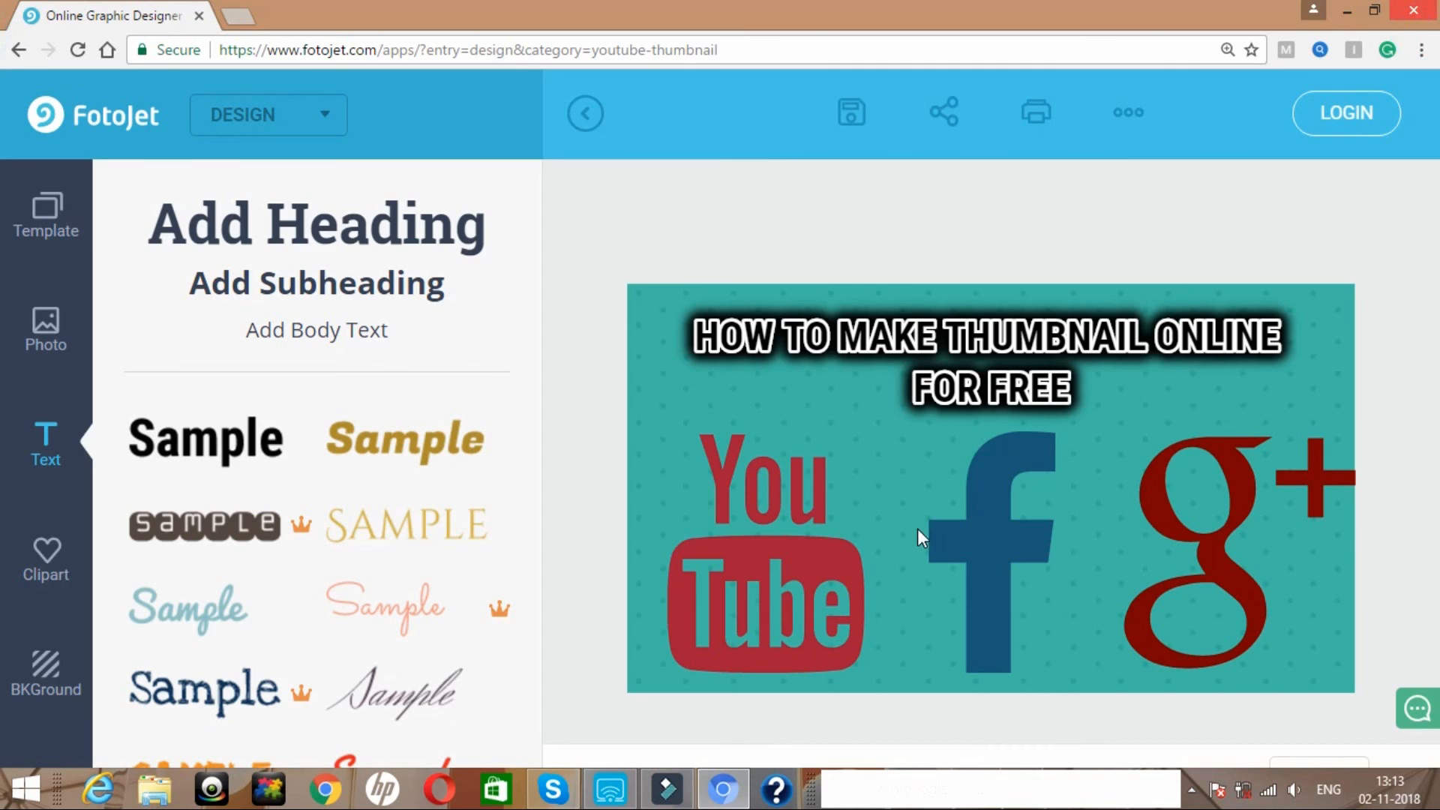